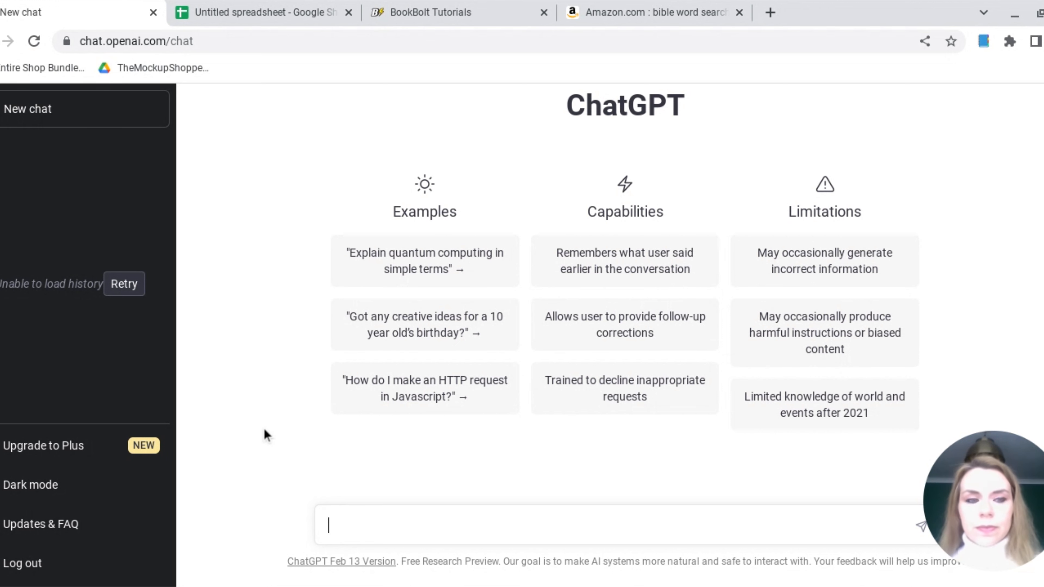
Ask ChatGPT "Can I have 2500 words from the bible that could be used in a wordsearch"
{"action": "type", "text": "Can I have "}
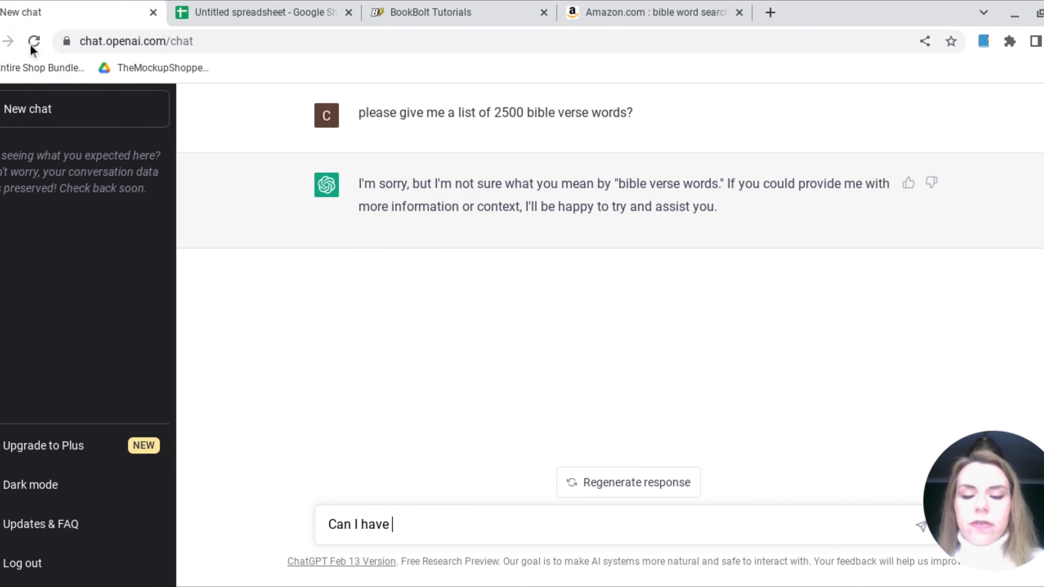
{"action": "type", "text": "2500 words from the bible that could"}
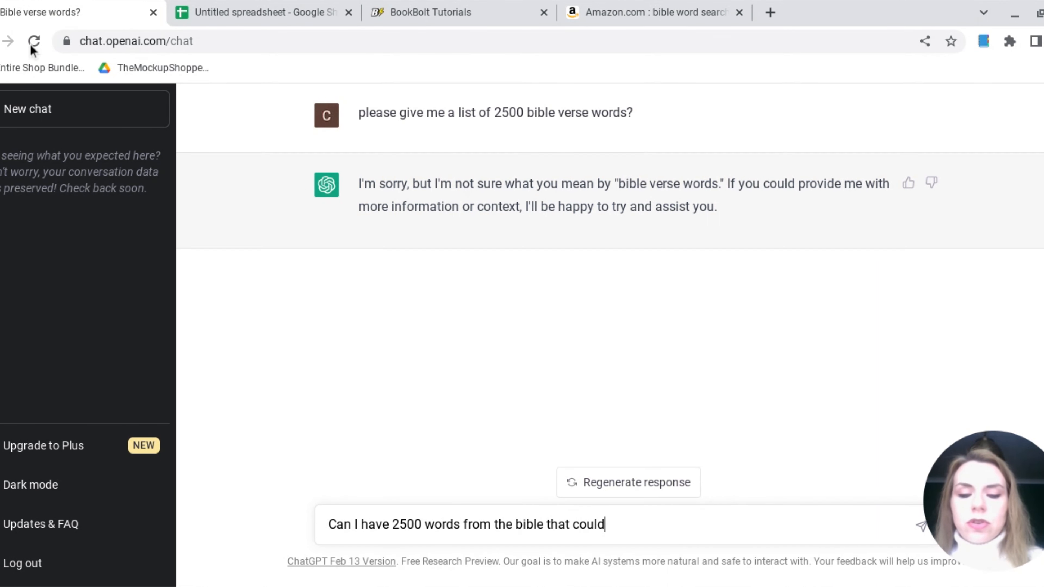
{"action": "type", "text": " be used"}
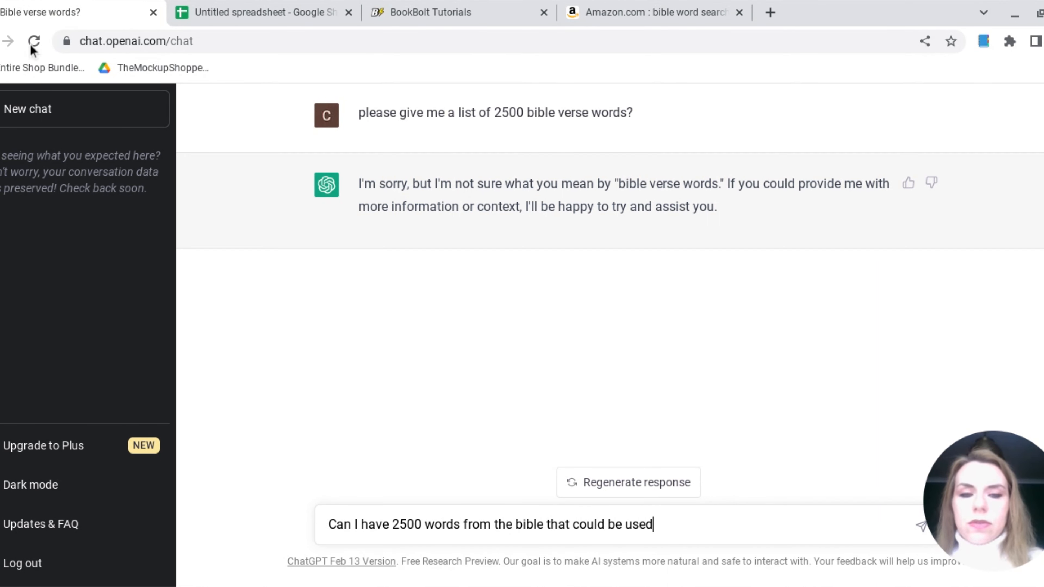
{"action": "type", "text": " in a wor"}
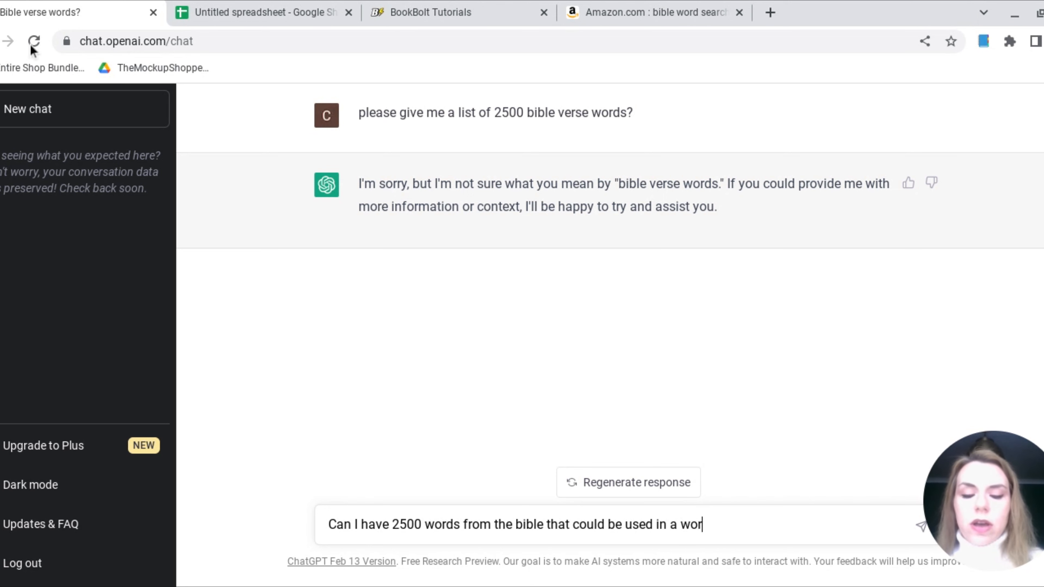
{"action": "type", "text": "dsearch"}
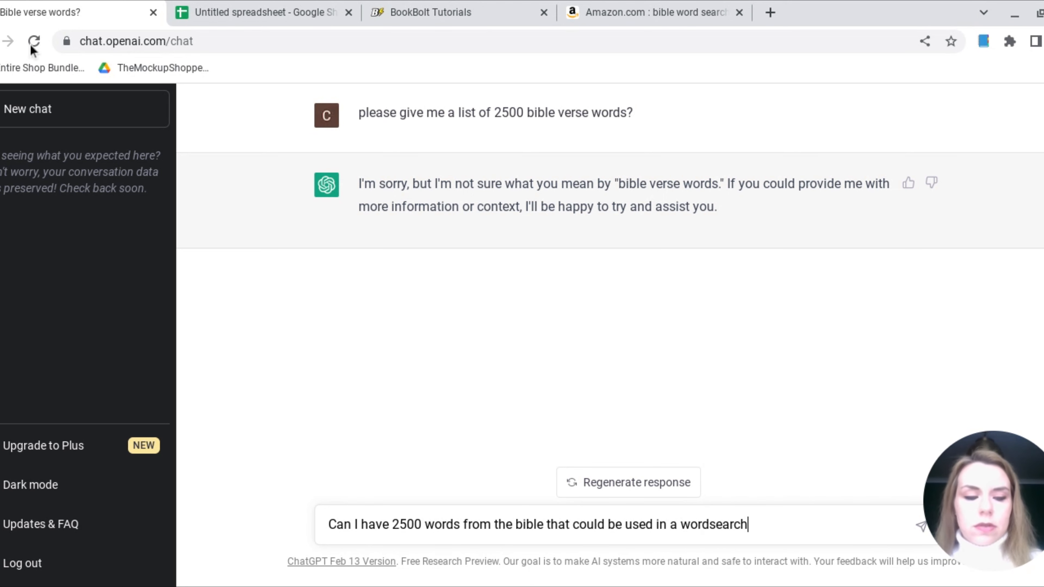
{"action": "key", "text": "Return"}
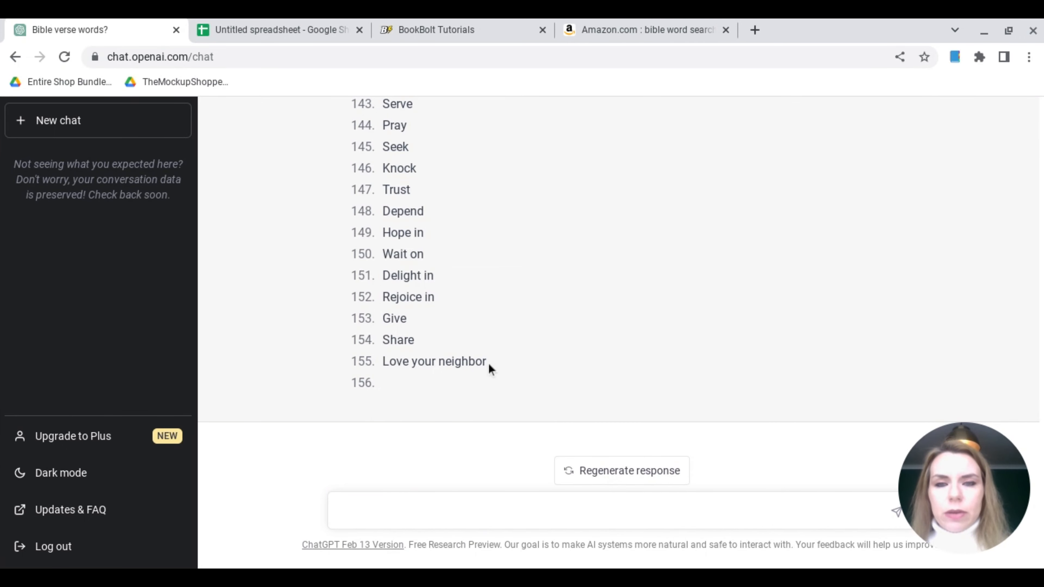
Copy the word list from the first version of the response, God to Parable of the Mustard Seed, into column A of the Google Sheets spreadsheet
{"action": "scroll", "coordinate": [488, 362], "scroll_direction": "up", "scroll_amount": 20}
{"action": "scroll", "coordinate": [489, 367], "scroll_direction": "up", "scroll_amount": 20}
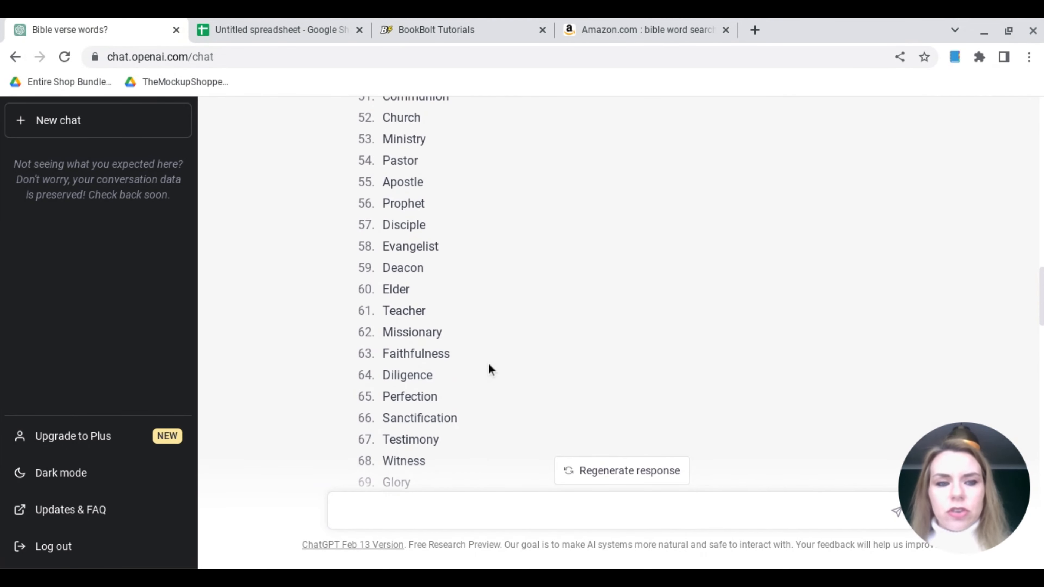
{"action": "left_click", "coordinate": [277, 347]}
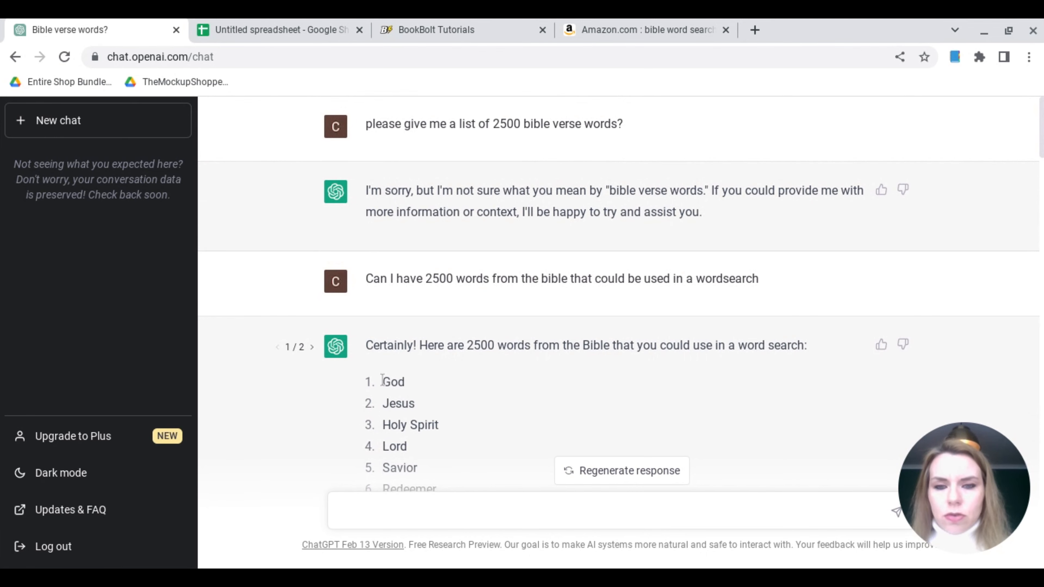
{"action": "left_click_drag", "start_coordinate": [382, 381], "coordinate": [538, 384]}
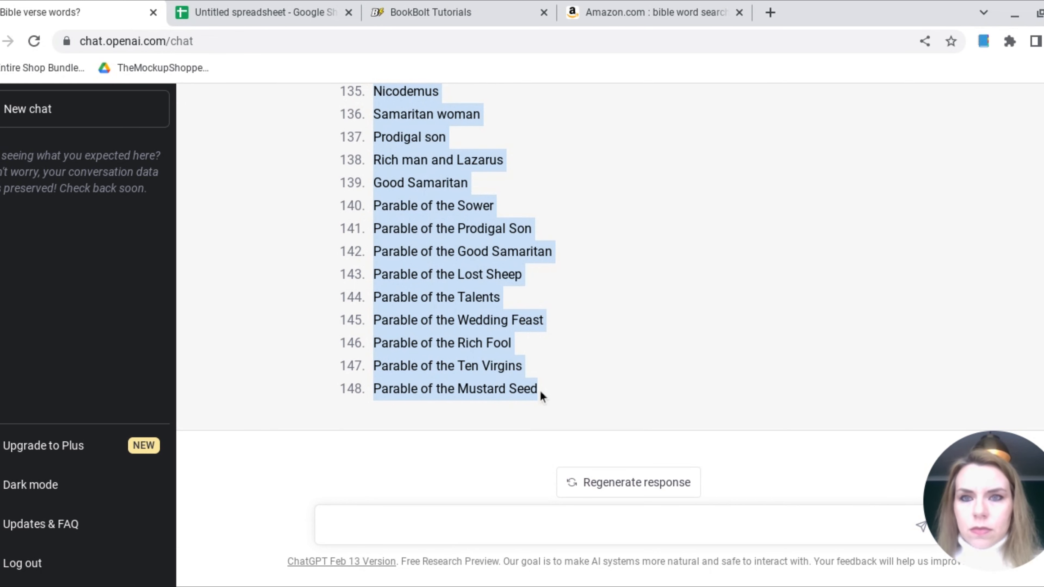
{"action": "left_click", "coordinate": [257, 12]}
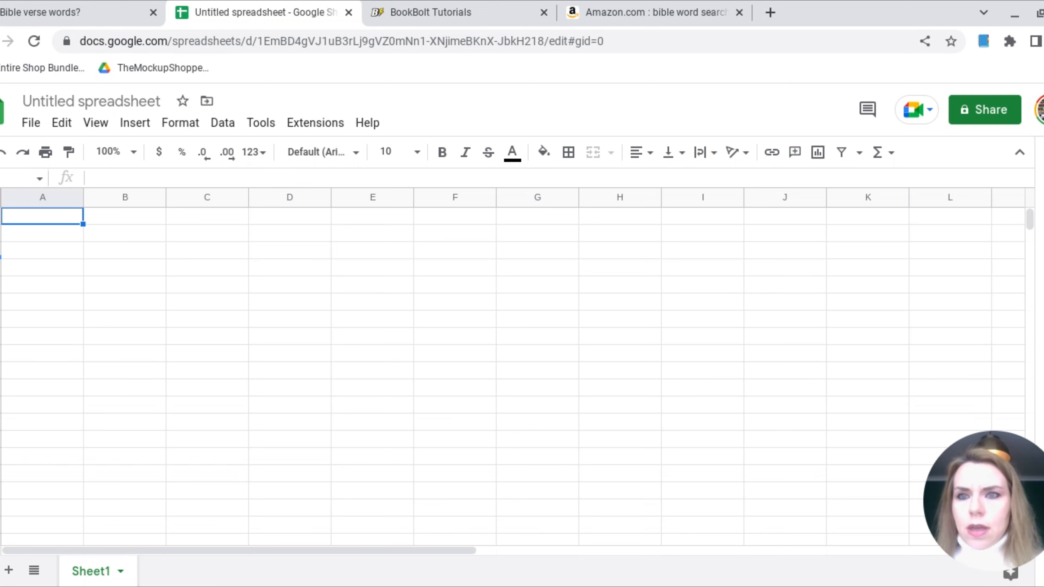
{"action": "key", "text": "ctrl+v"}
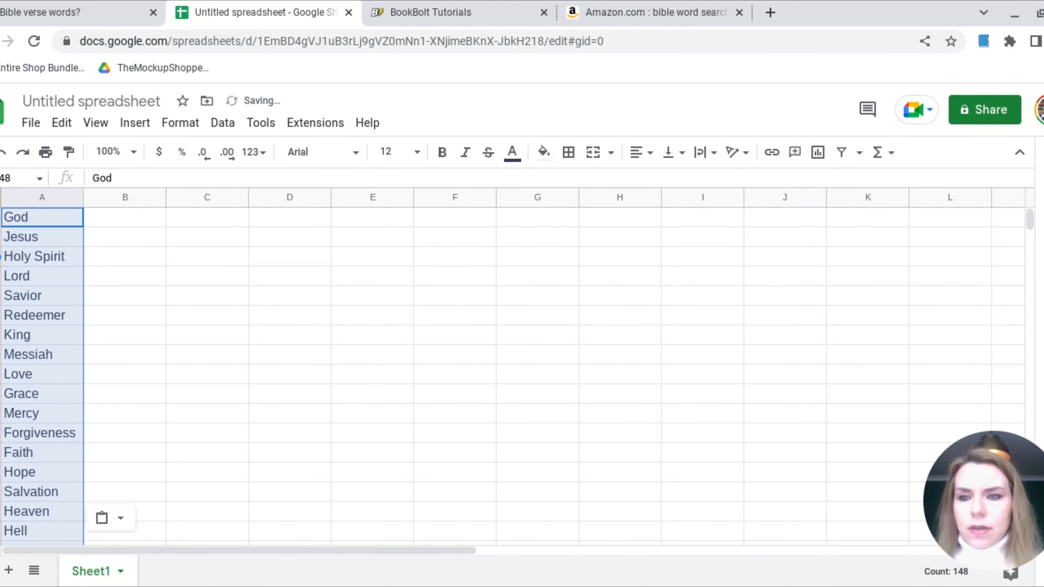
Copy the word list from the second version of the ChatGPT response and paste it directly below the first list in column A
{"action": "scroll", "coordinate": [88, 351], "scroll_direction": "down", "scroll_amount": 8}
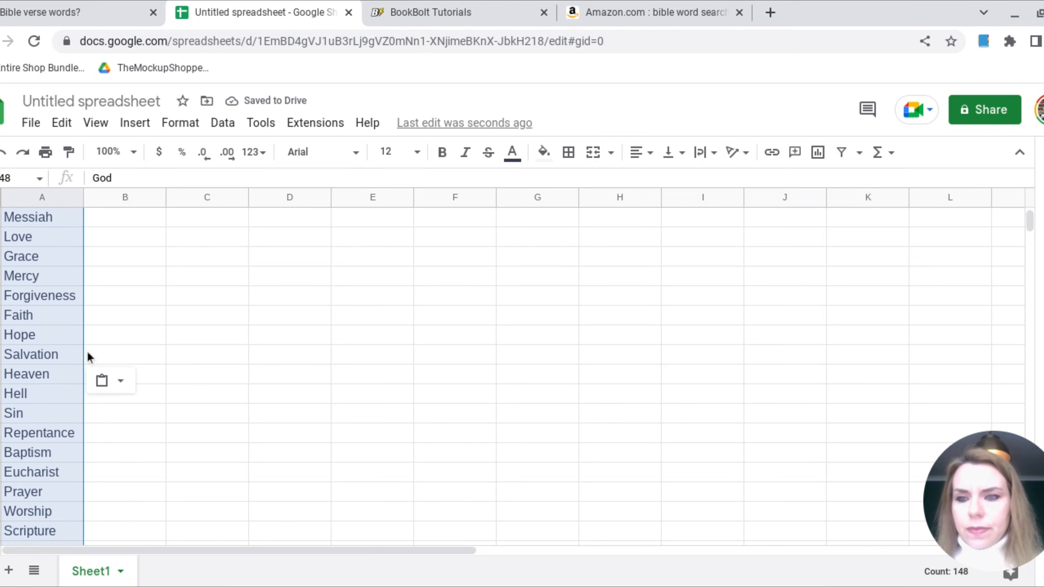
{"action": "scroll", "coordinate": [88, 353], "scroll_direction": "down", "scroll_amount": 20}
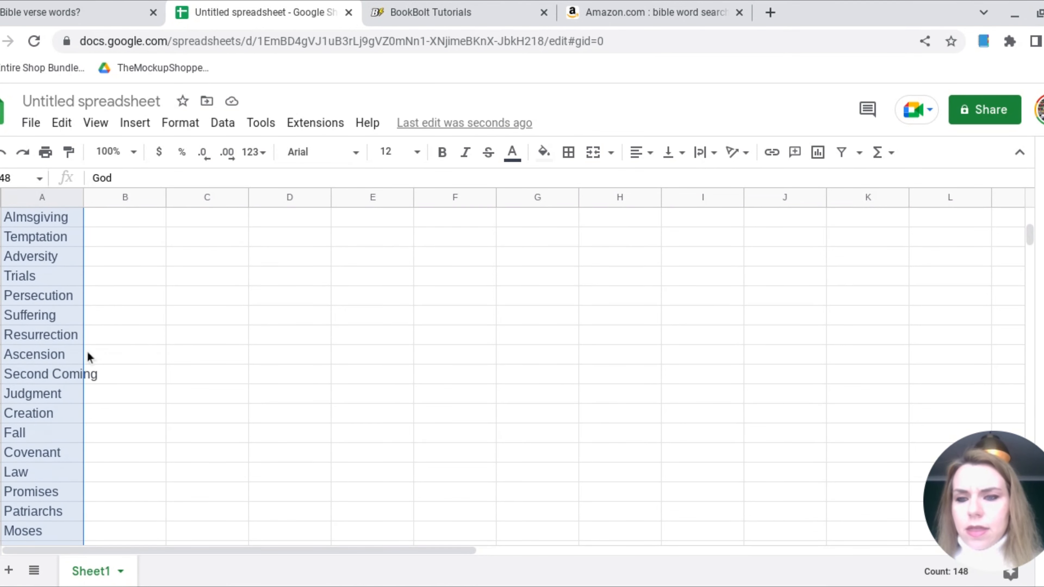
{"action": "scroll", "coordinate": [87, 353], "scroll_direction": "down", "scroll_amount": 15}
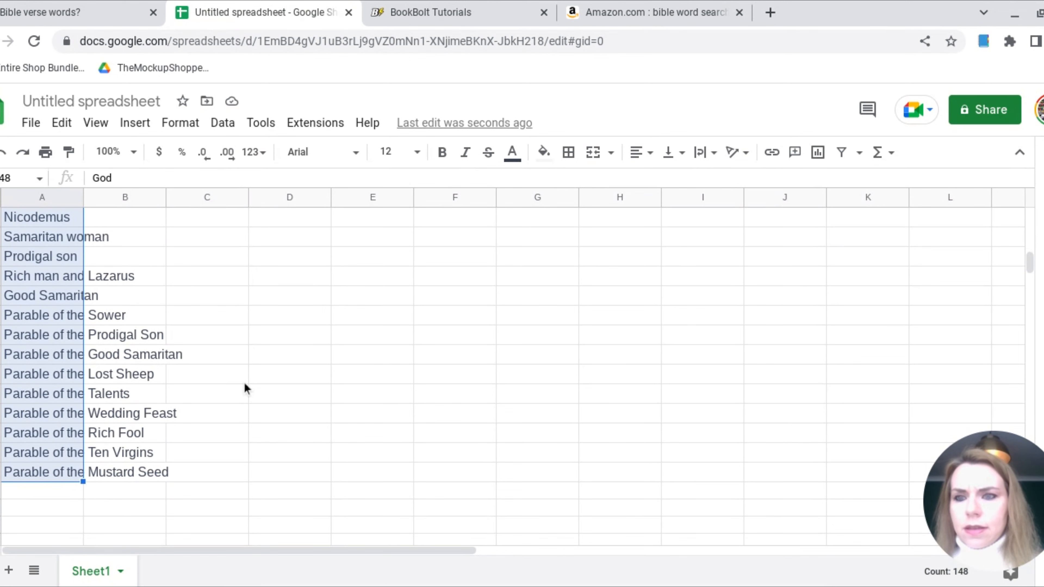
{"action": "left_click", "coordinate": [78, 13]}
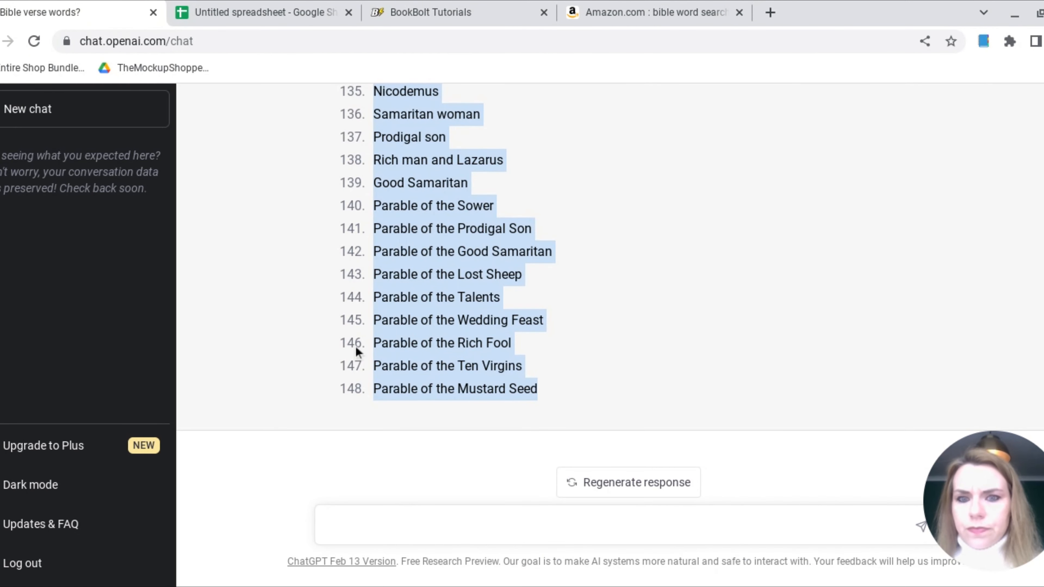
{"action": "scroll", "coordinate": [355, 345], "scroll_direction": "up", "scroll_amount": 20}
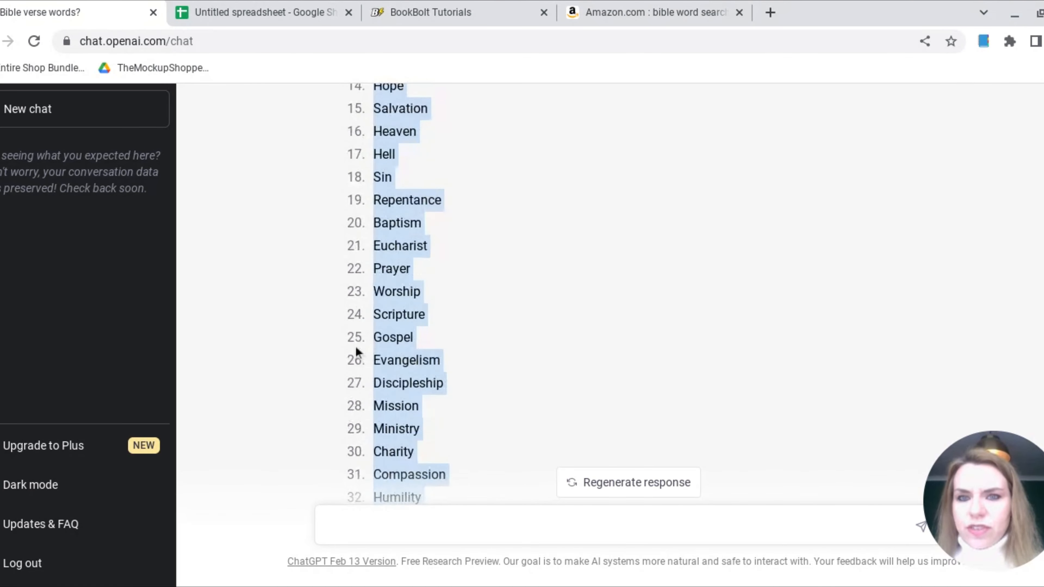
{"action": "scroll", "coordinate": [355, 349], "scroll_direction": "up", "scroll_amount": 8}
{"action": "scroll", "coordinate": [296, 226], "scroll_direction": "down", "scroll_amount": 20}
{"action": "left_click", "coordinate": [263, 12]}
{"action": "key", "text": "ctrl+v"}
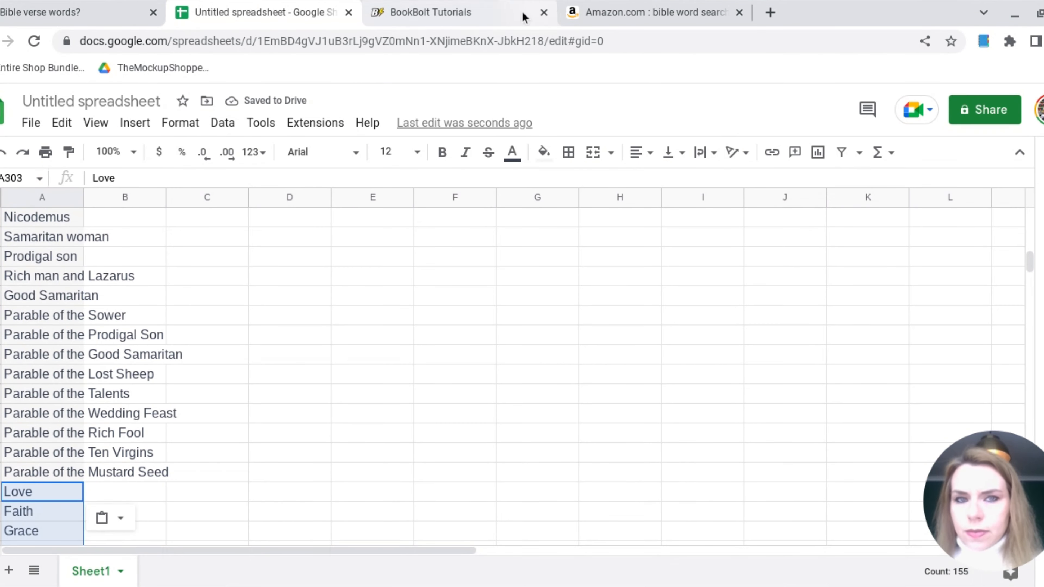
Regenerate the response in ChatGPT to get another list of Bible words
{"action": "key", "text": "ctrl+shift+Tab"}
{"action": "left_click", "coordinate": [625, 495]}
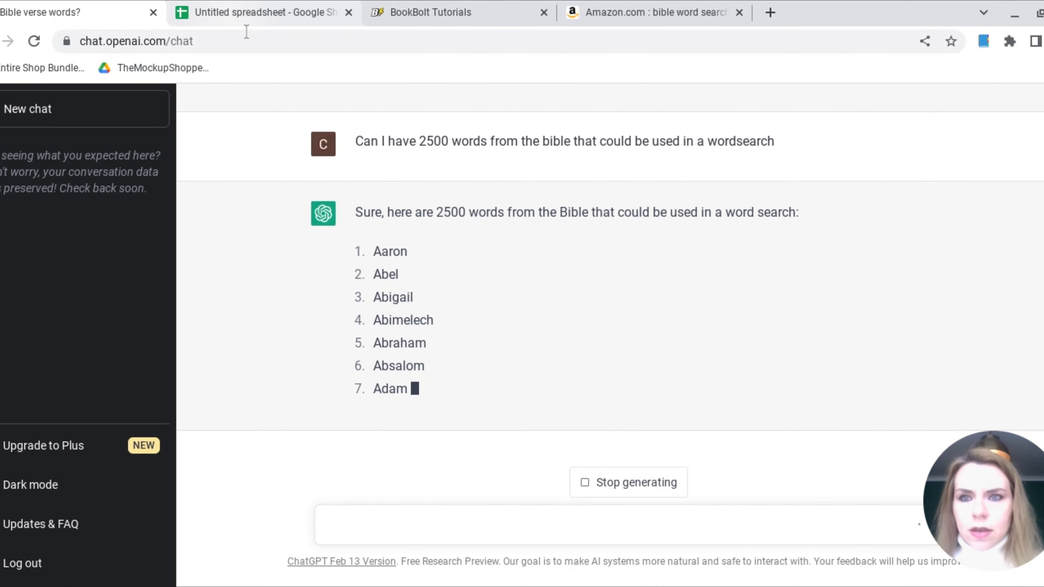
In the spreadsheet, insert an empty row below "Gospel" in row 25 to separate the first 25 words
{"action": "left_click", "coordinate": [246, 17]}
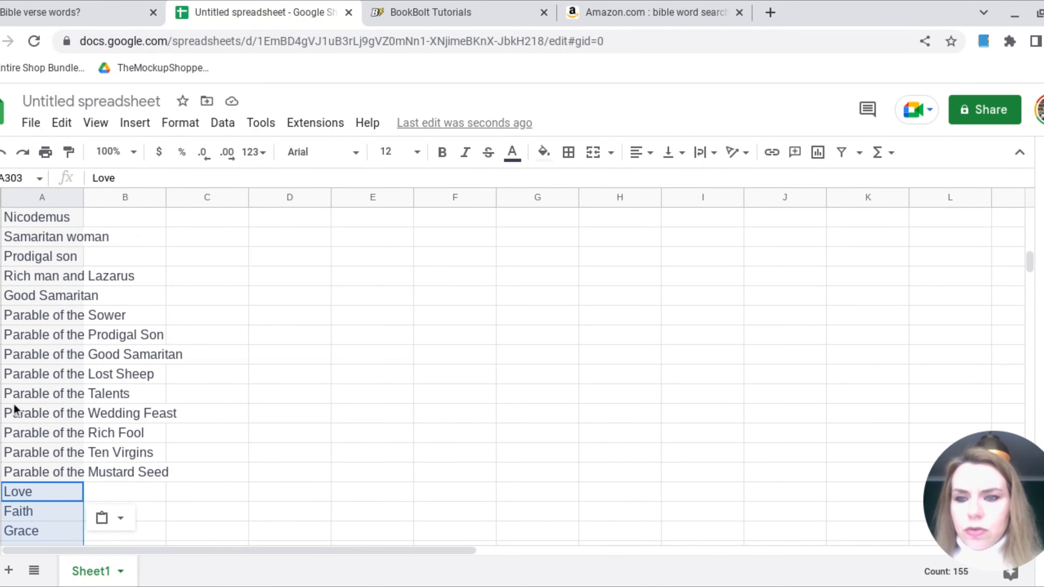
{"action": "scroll", "coordinate": [15, 409], "scroll_direction": "up", "scroll_amount": 20}
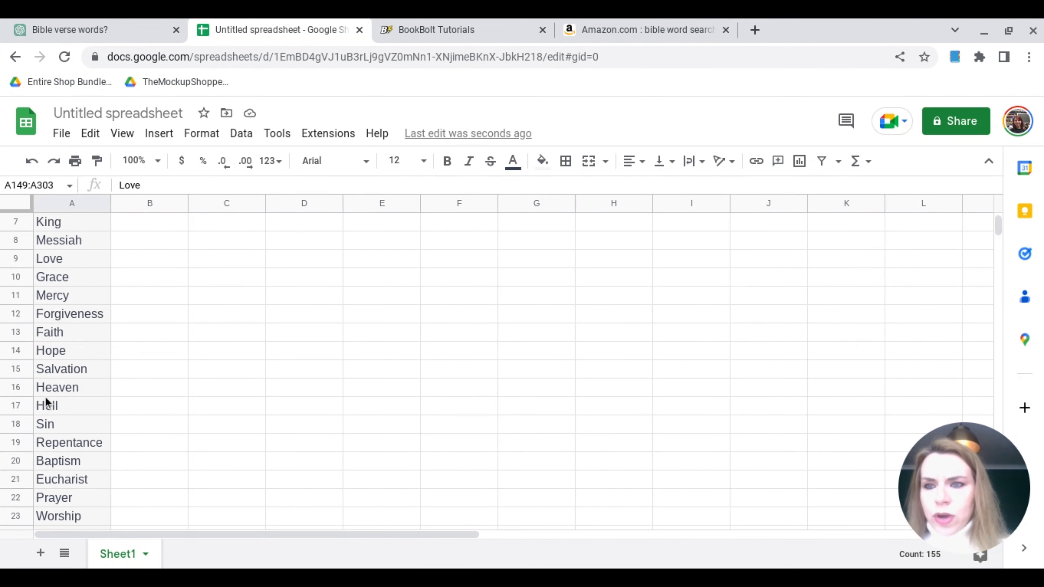
{"action": "scroll", "coordinate": [46, 401], "scroll_direction": "up", "scroll_amount": 2}
{"action": "scroll", "coordinate": [47, 401], "scroll_direction": "down", "scroll_amount": 3}
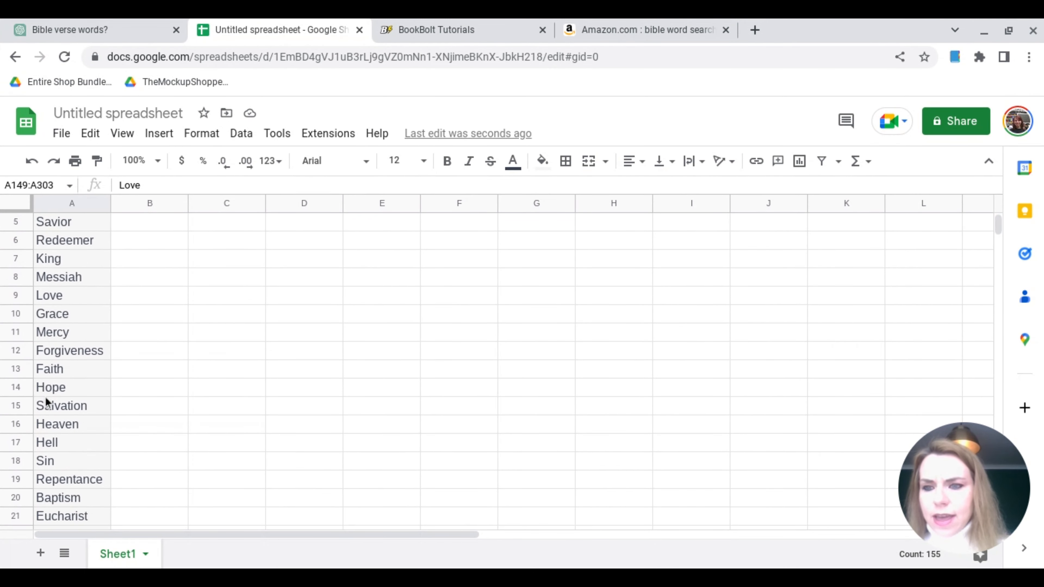
{"action": "scroll", "coordinate": [47, 401], "scroll_direction": "down", "scroll_amount": 2}
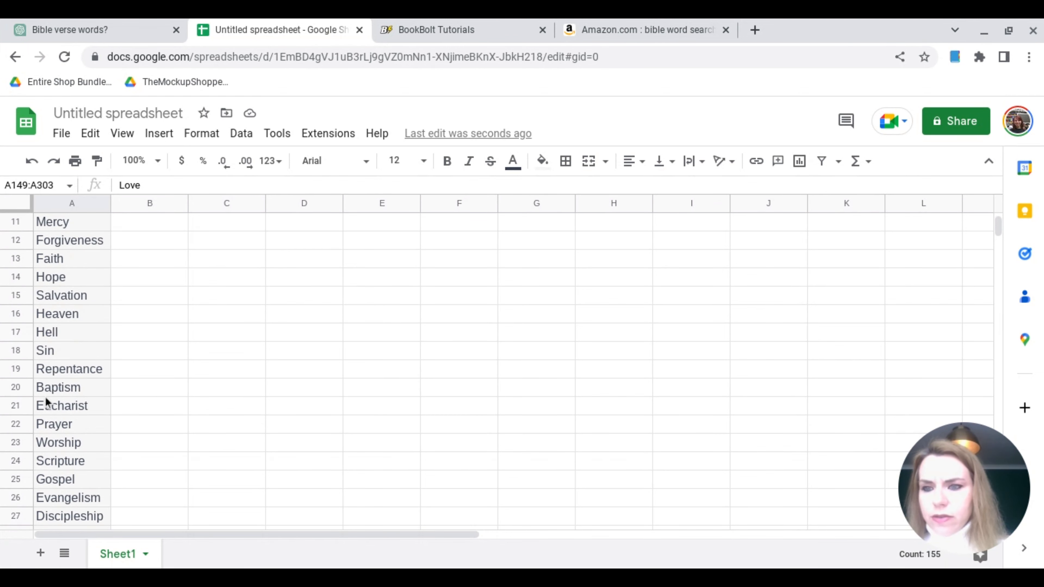
{"action": "right_click", "coordinate": [15, 442]}
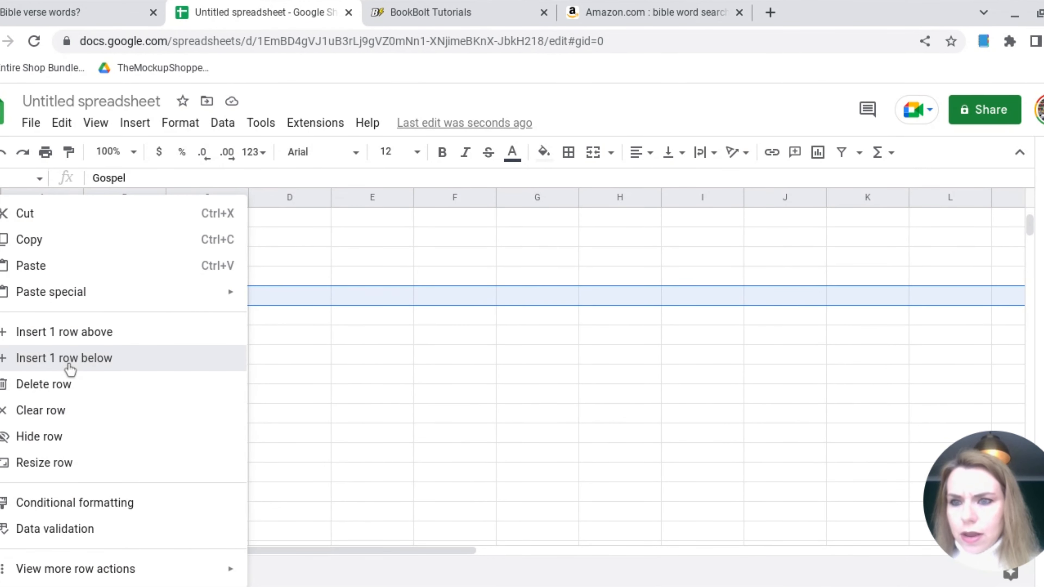
{"action": "left_click", "coordinate": [69, 359]}
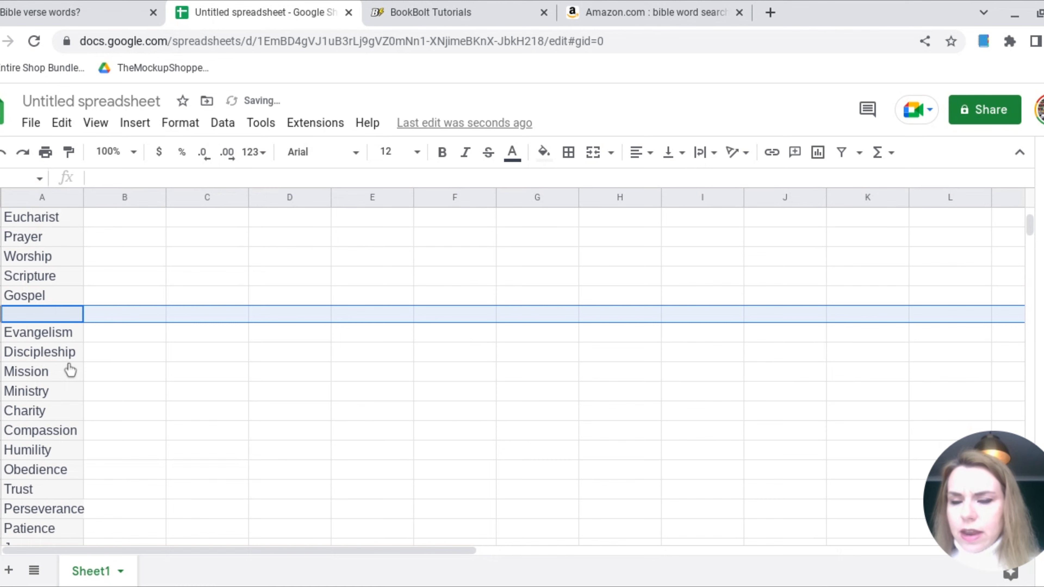
Insert an empty row below the "Temptation" row
{"action": "scroll", "coordinate": [52, 278], "scroll_direction": "up", "scroll_amount": 7}
{"action": "scroll", "coordinate": [52, 278], "scroll_direction": "down", "scroll_amount": 6}
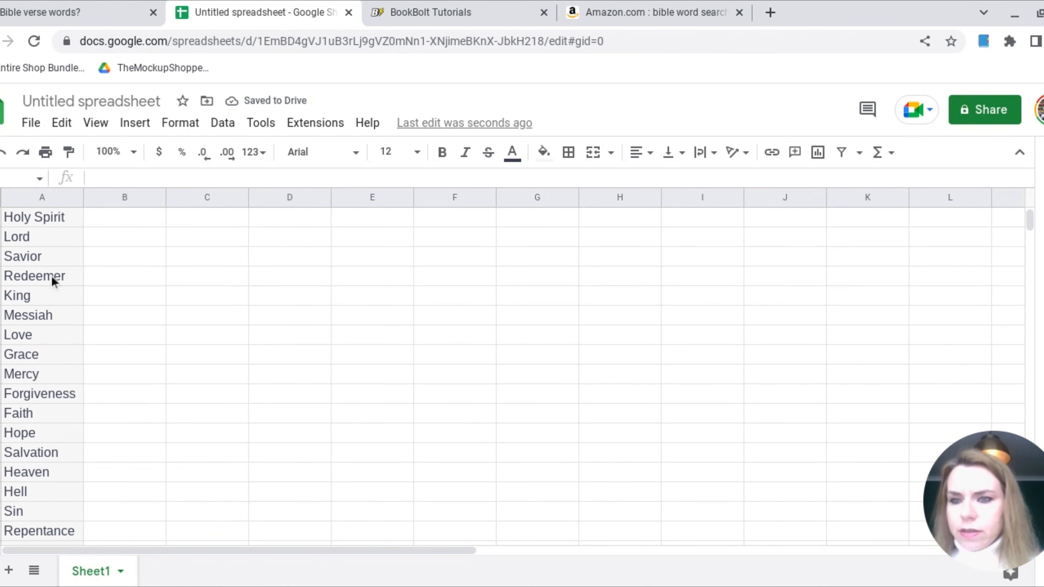
{"action": "scroll", "coordinate": [52, 279], "scroll_direction": "down", "scroll_amount": 5}
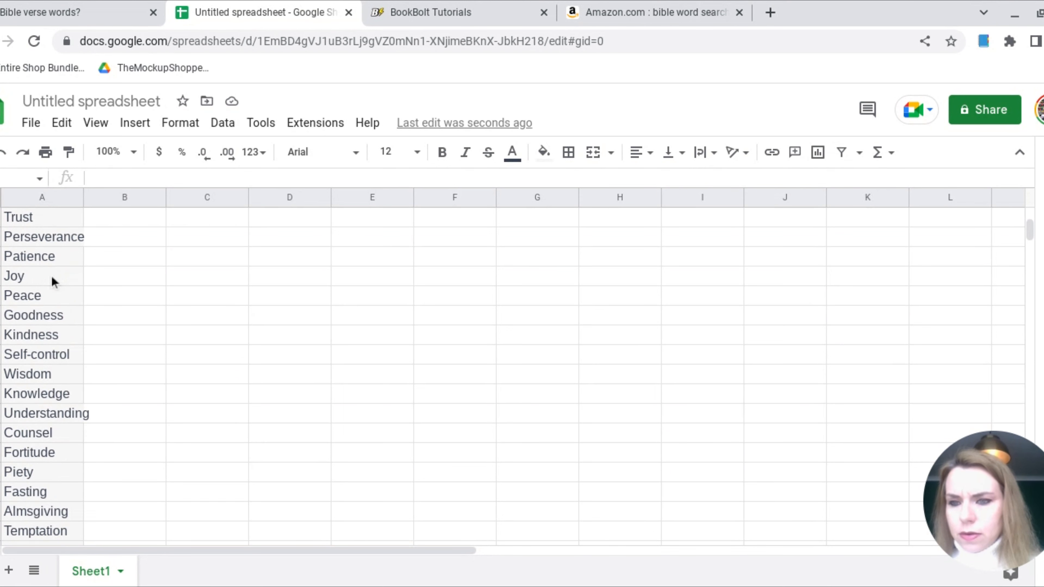
{"action": "scroll", "coordinate": [31, 417], "scroll_direction": "down", "scroll_amount": 2}
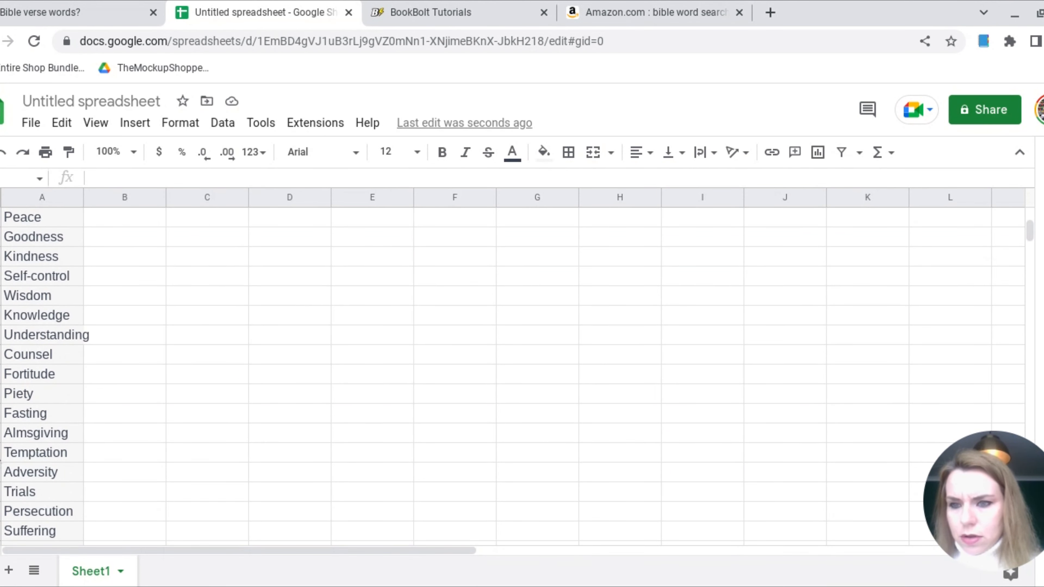
{"action": "left_click", "coordinate": [2, 453]}
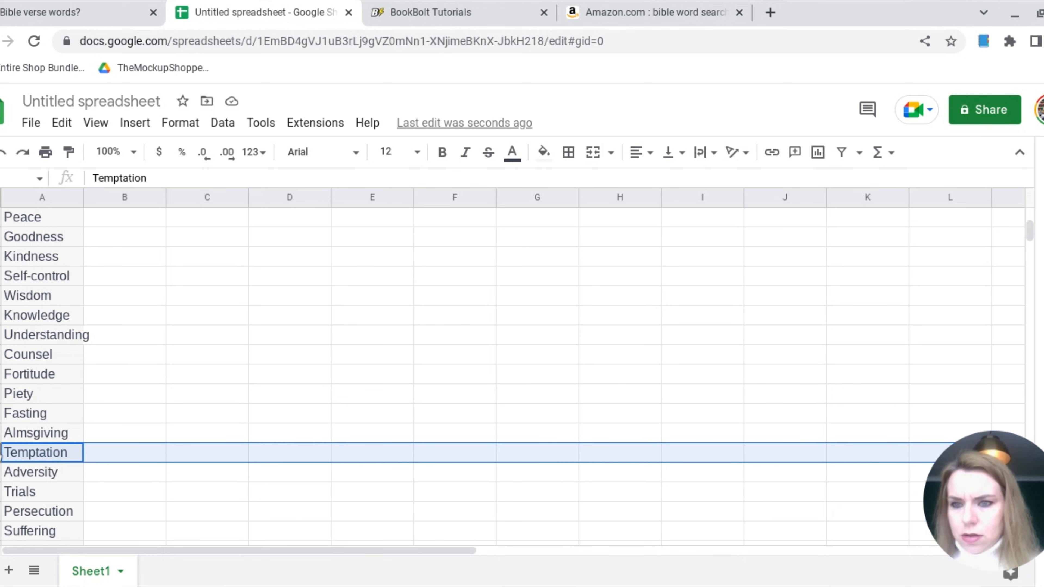
{"action": "right_click", "coordinate": [1, 454]}
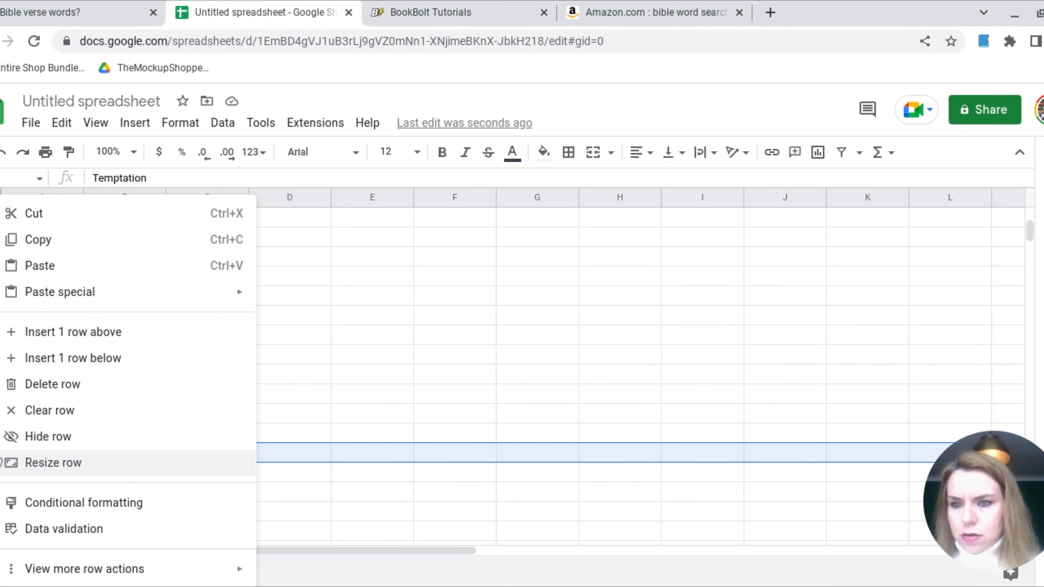
{"action": "left_click", "coordinate": [79, 359]}
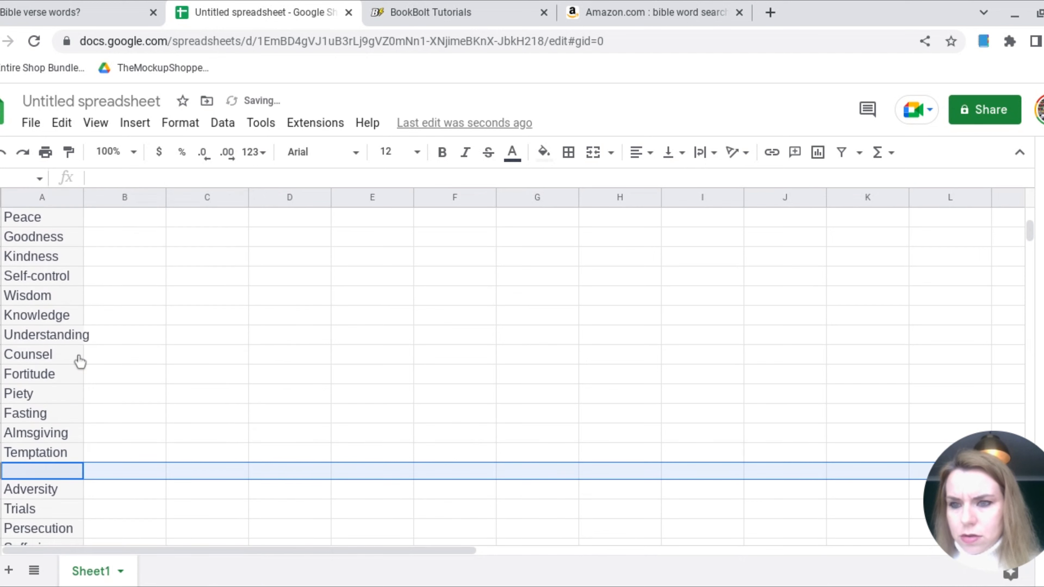
Select the 25 words starting at "Adversity" and insert an empty row below "Song of Solomon"
{"action": "scroll", "coordinate": [81, 502], "scroll_direction": "down", "scroll_amount": 5}
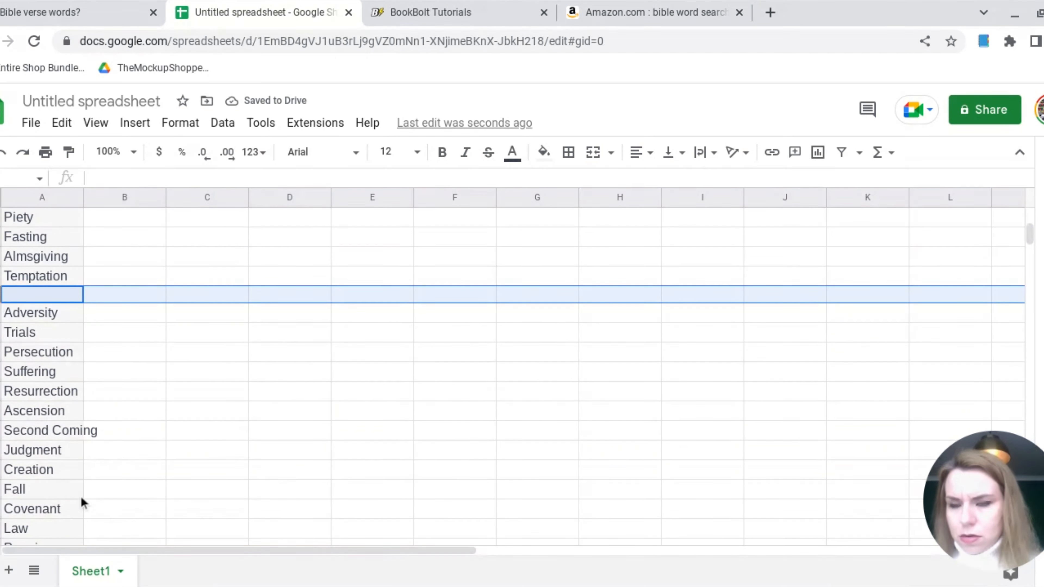
{"action": "left_click", "coordinate": [30, 237]}
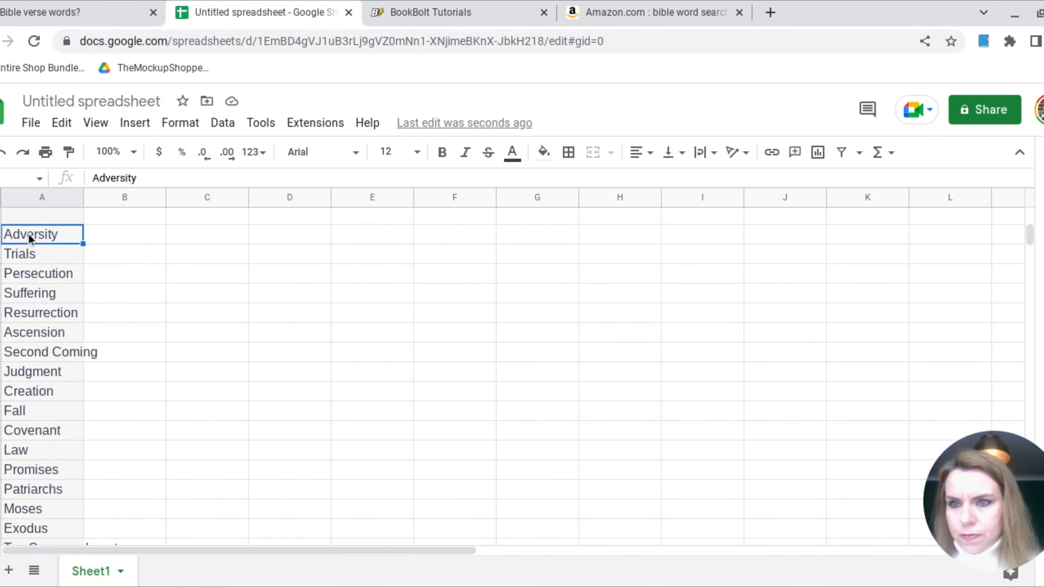
{"action": "left_click_drag", "start_coordinate": [27, 235], "coordinate": [34, 477]}
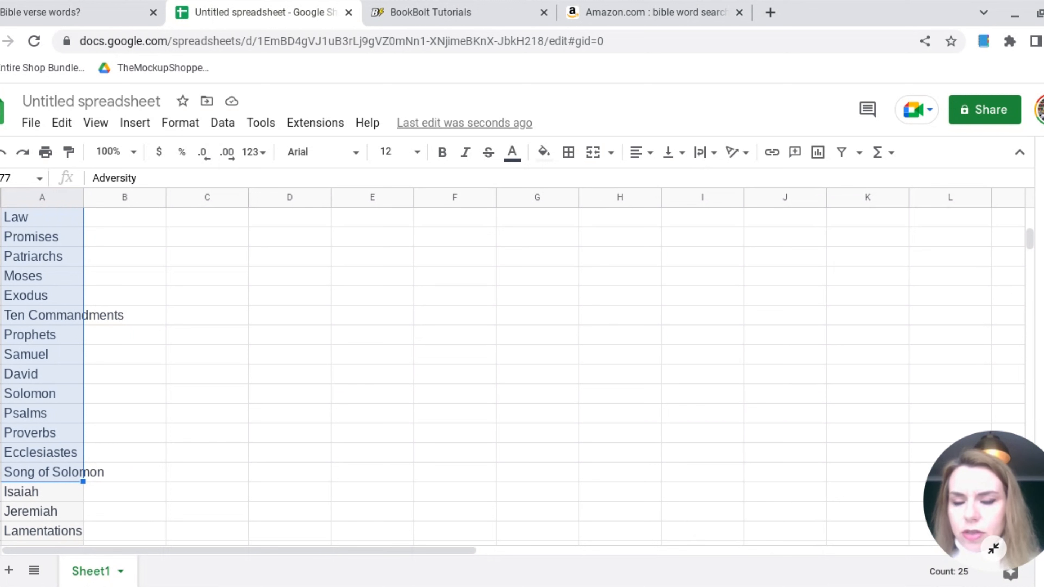
{"action": "left_click", "coordinate": [0, 492]}
{"action": "left_click", "coordinate": [0, 472]}
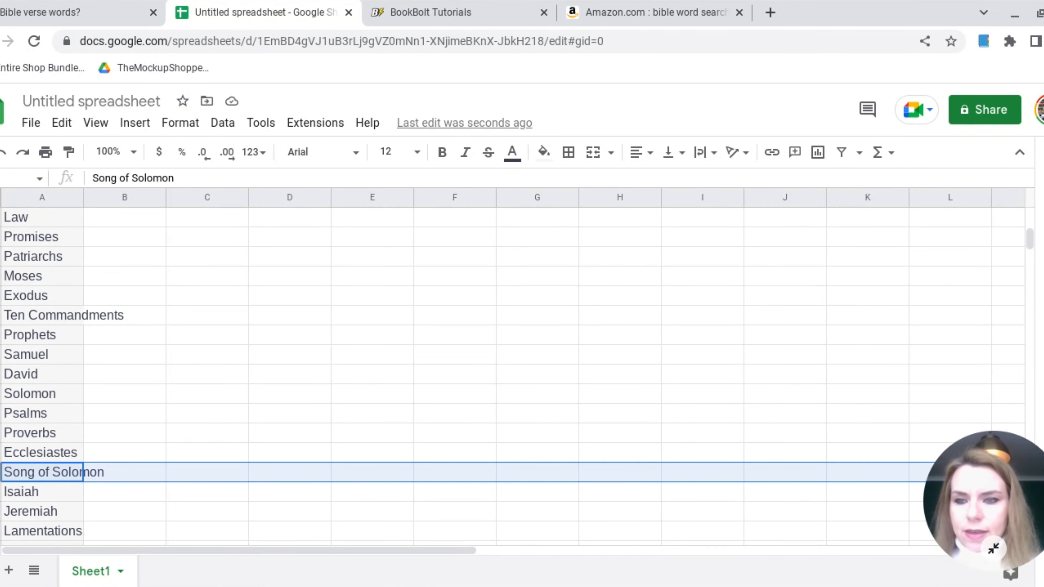
{"action": "right_click", "coordinate": [0, 472]}
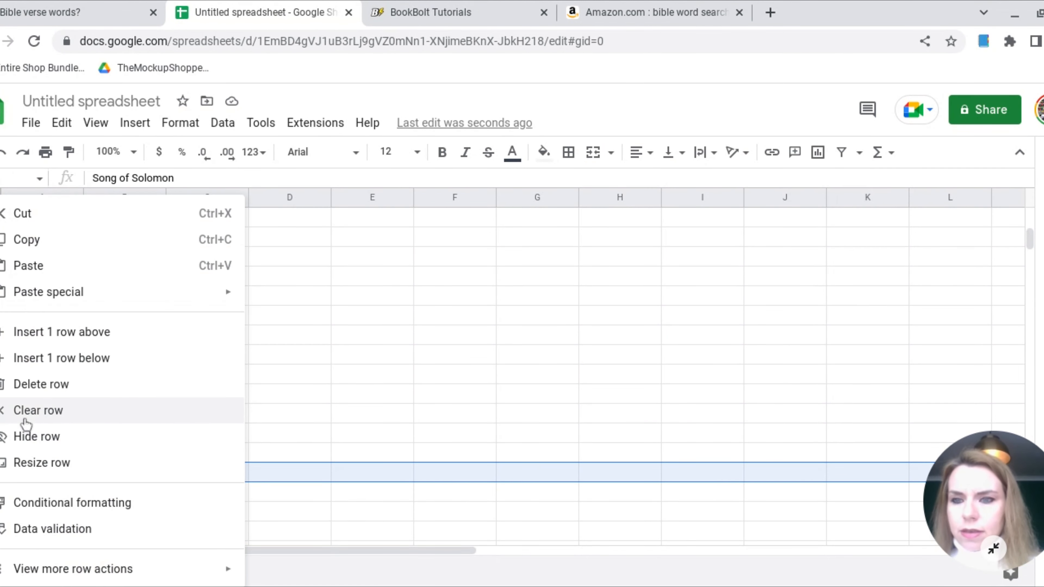
{"action": "left_click", "coordinate": [51, 358]}
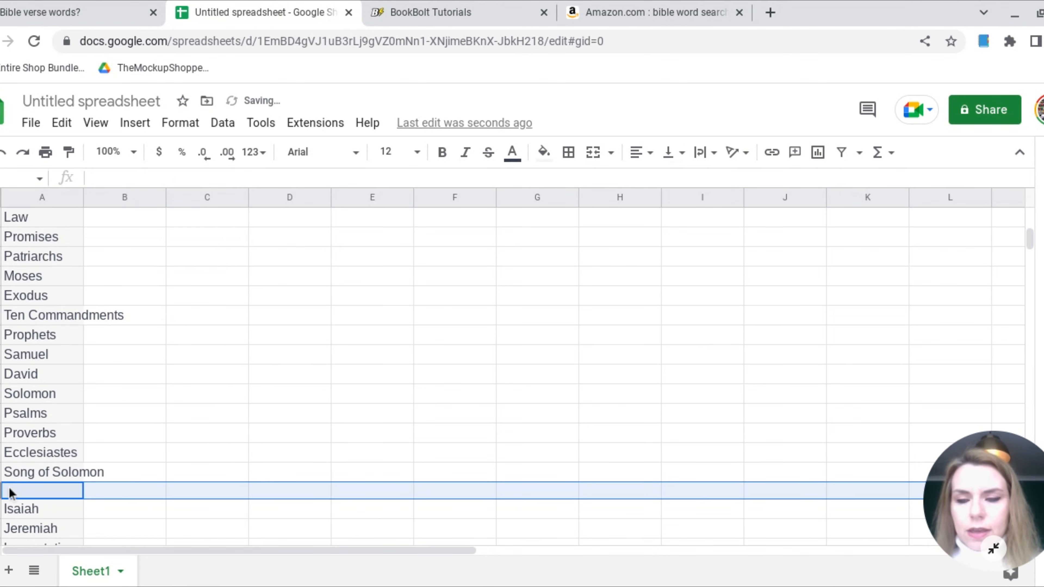
Select the 25 words starting at "Isaiah" and insert an empty row below "Demons"
{"action": "scroll", "coordinate": [9, 492], "scroll_direction": "down", "scroll_amount": 3}
{"action": "left_click_drag", "start_coordinate": [30, 372], "coordinate": [44, 524]}
{"action": "scroll", "coordinate": [514, 375], "scroll_direction": "down", "scroll_amount": 1}
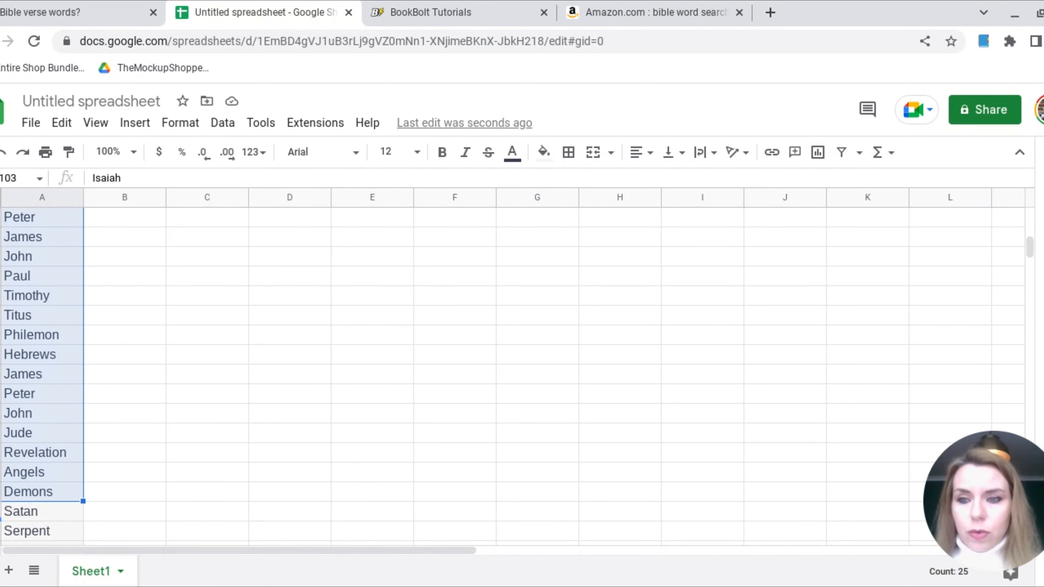
{"action": "scroll", "coordinate": [513, 375], "scroll_direction": "down", "scroll_amount": 1}
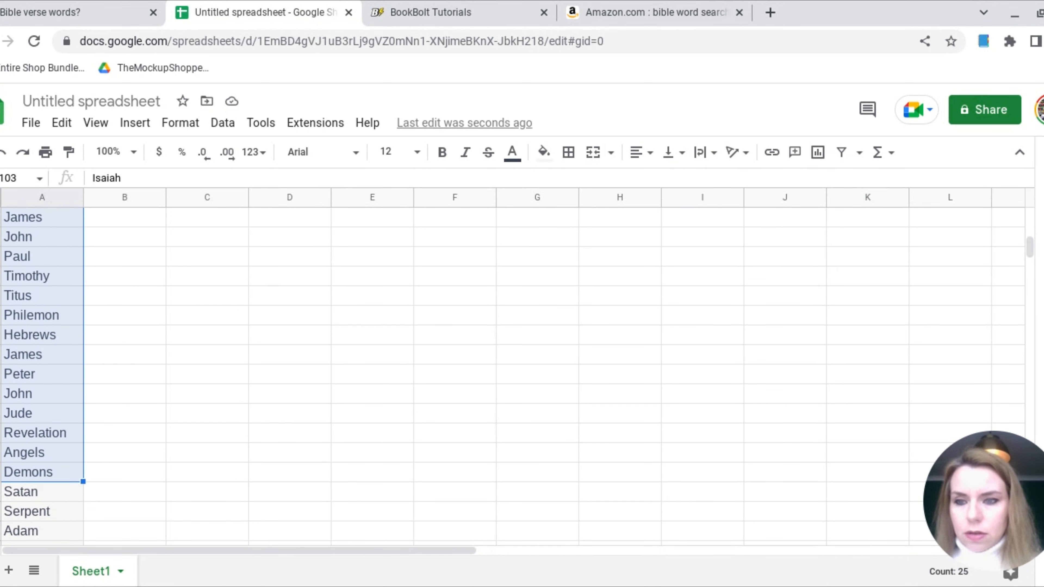
{"action": "left_click", "coordinate": [0, 472]}
{"action": "right_click", "coordinate": [0, 472]}
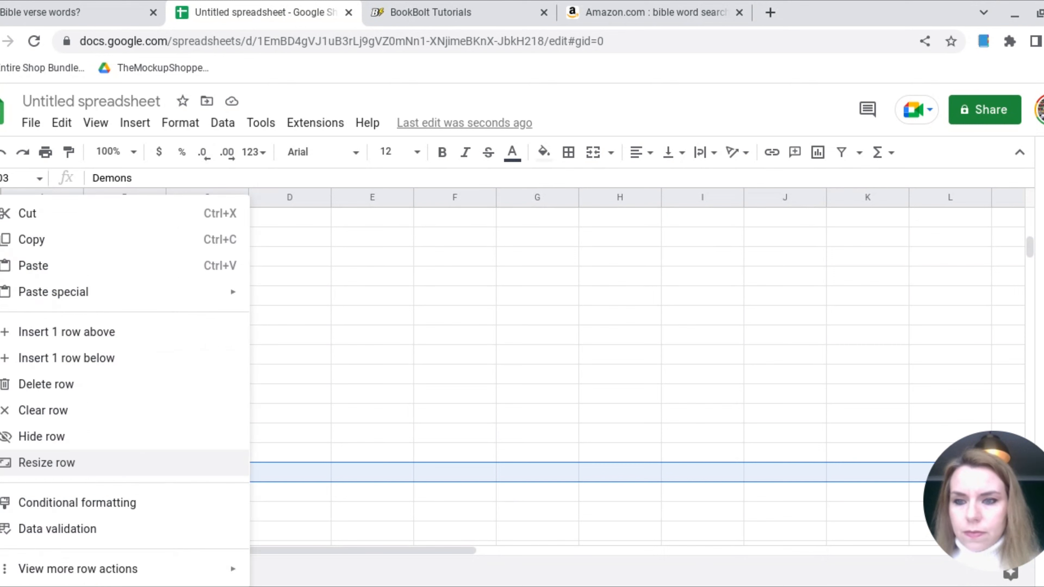
{"action": "left_click", "coordinate": [117, 359]}
Remove the prefix "Parable of the" from the entries in cells A145 to A153, from "Sower" through "Mustard Seed"
{"action": "scroll", "coordinate": [118, 362], "scroll_direction": "down", "scroll_amount": 3}
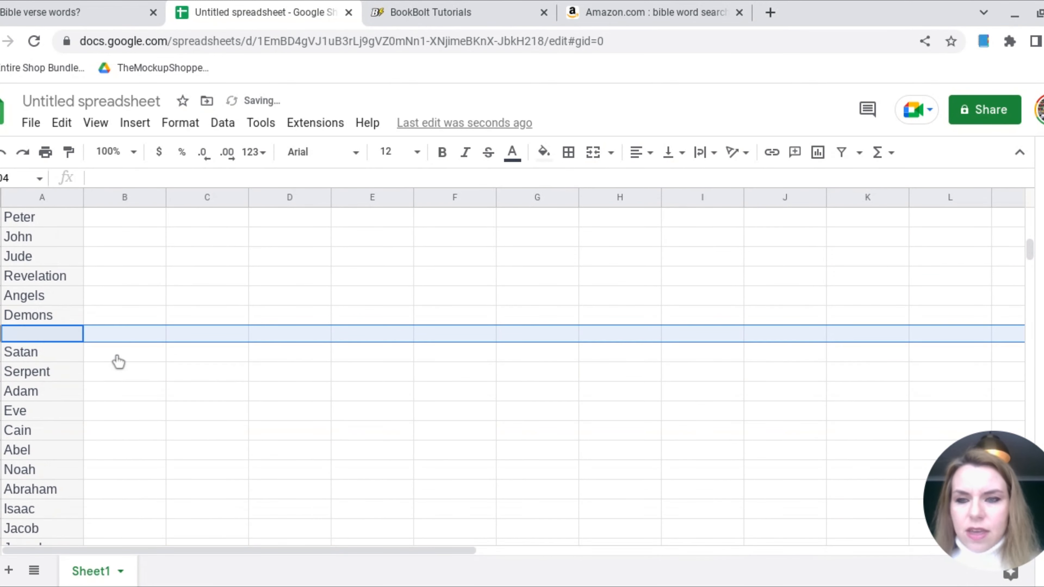
{"action": "left_click", "coordinate": [13, 301]}
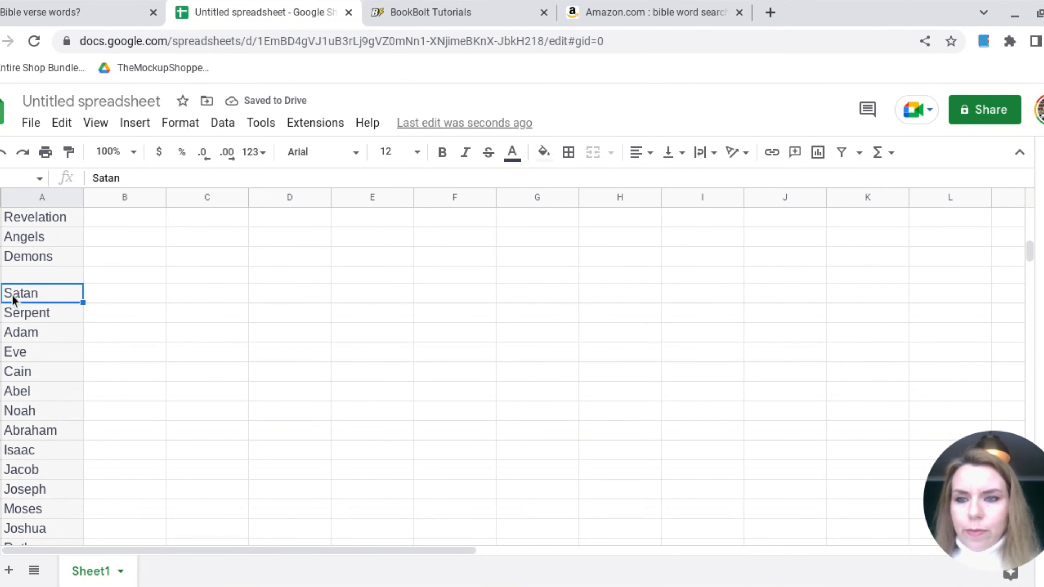
{"action": "scroll", "coordinate": [258, 432], "scroll_direction": "down", "scroll_amount": 15}
{"action": "left_click", "coordinate": [40, 274]}
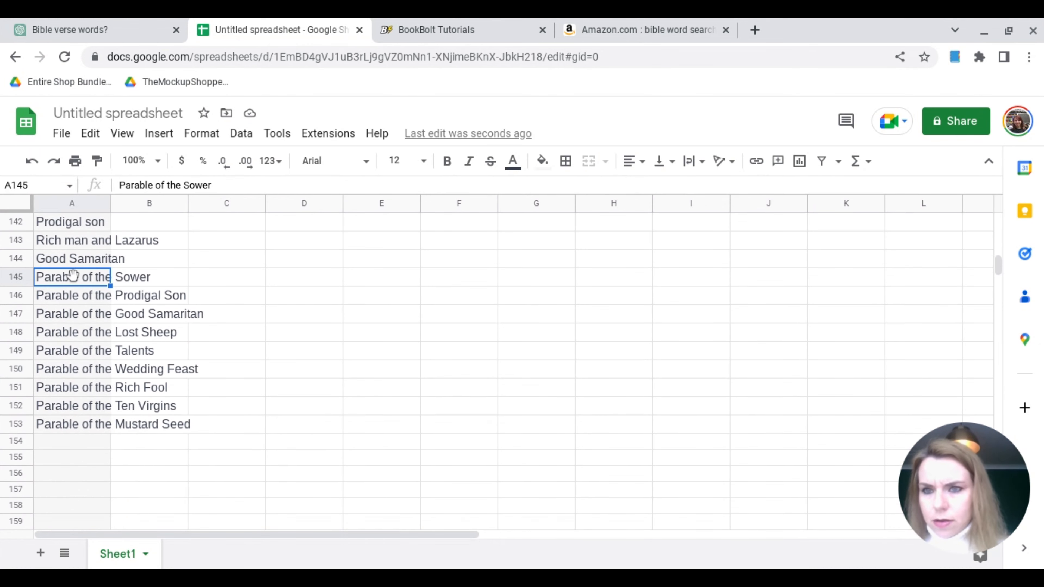
{"action": "left_click_drag", "start_coordinate": [93, 178], "coordinate": [119, 186]}
{"action": "key", "text": "BackSpace"}
{"action": "key", "text": "Return"}
{"action": "key", "text": "BackSpace"}
{"action": "key", "text": "Return"}
{"action": "key", "text": "BackSpace"}
{"action": "key", "text": "Return"}
{"action": "key", "text": "BackSpace"}
{"action": "key", "text": "Return"}
{"action": "key", "text": "BackSpace"}
{"action": "key", "text": "Return"}
{"action": "key", "text": "BackSpace"}
{"action": "key", "text": "Return"}
{"action": "key", "text": "BackSpace"}
{"action": "key", "text": "Return"}
{"action": "key", "text": "BackSpace"}
{"action": "key", "text": "Return"}
{"action": "key", "text": "BackSpace"}
In ChatGPT, copy the word list from "Fellowship" back up to "Aaron", and regenerate the response for another list
{"action": "left_click", "coordinate": [45, 26]}
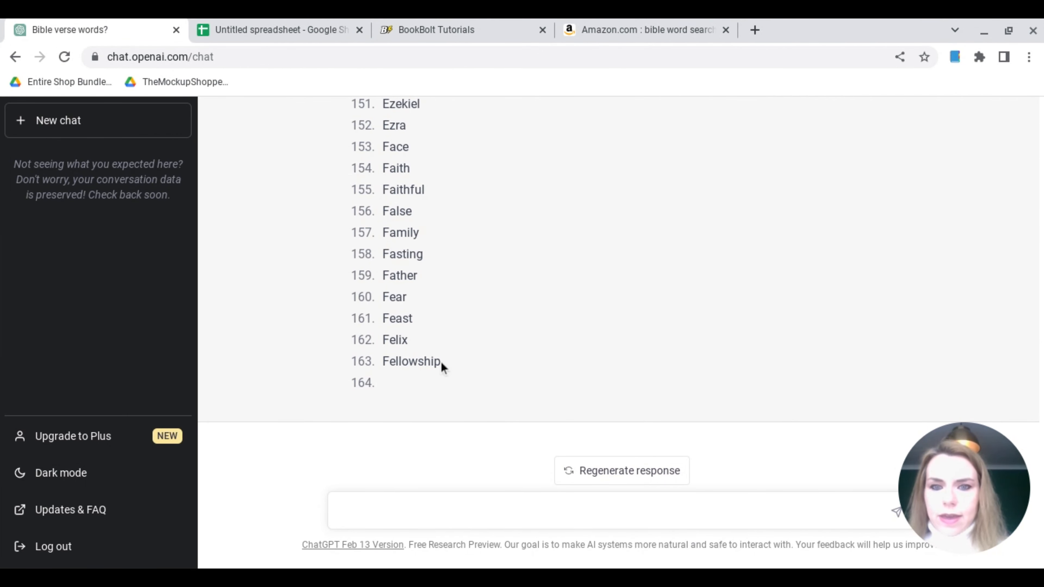
{"action": "left_click_drag", "start_coordinate": [442, 362], "coordinate": [382, 369]}
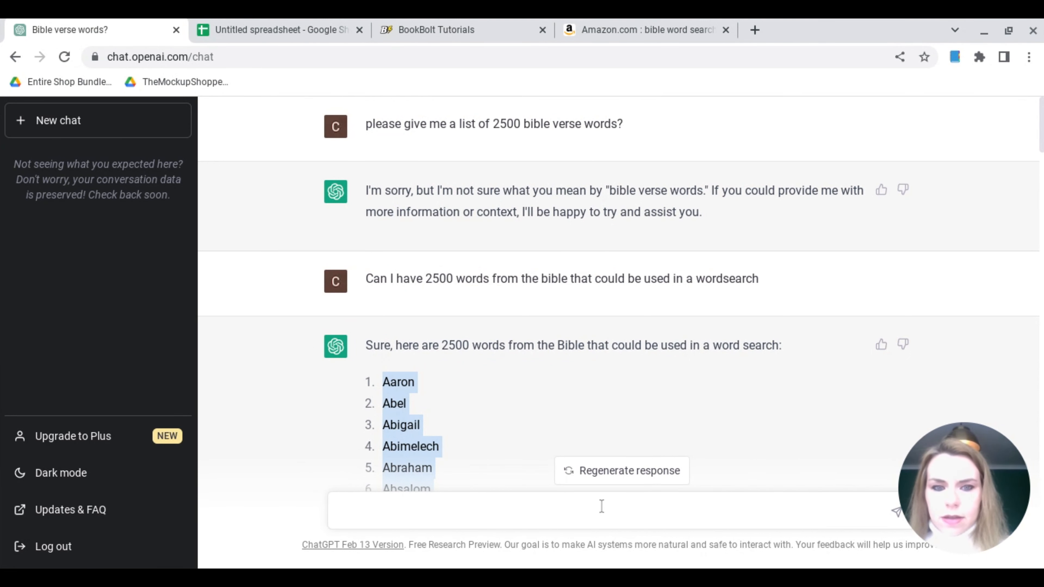
{"action": "left_click", "coordinate": [623, 473]}
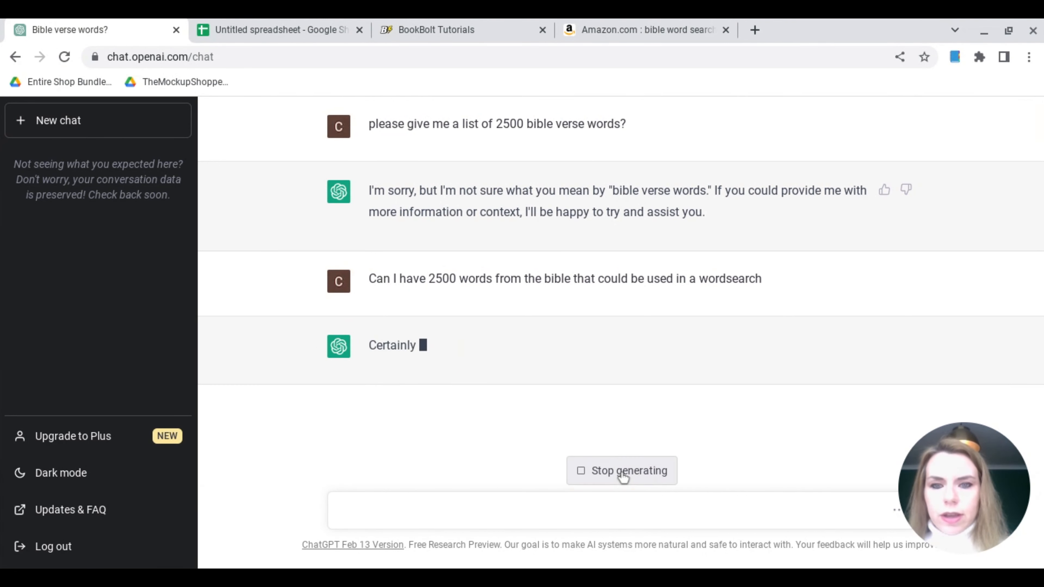
In the spreadsheet, paste the copied word list directly below "Mustard Seed", starting at cell A154
{"action": "left_click", "coordinate": [285, 25]}
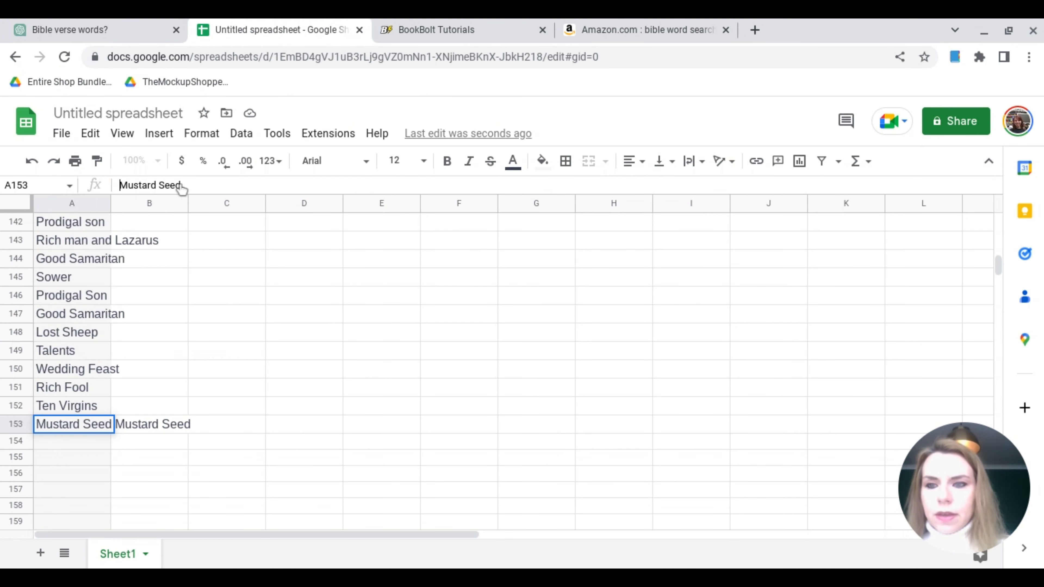
{"action": "left_click", "coordinate": [88, 438]}
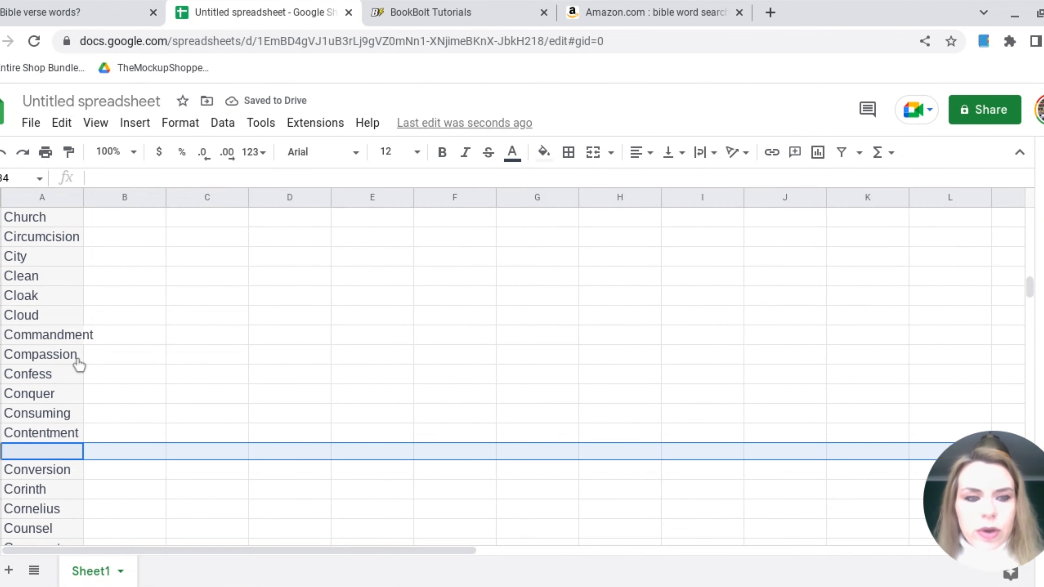
Select the 25 words starting at "Conversion" and insert an empty row below "Desert" in row 259
{"action": "scroll", "coordinate": [17, 416], "scroll_direction": "down", "scroll_amount": 3}
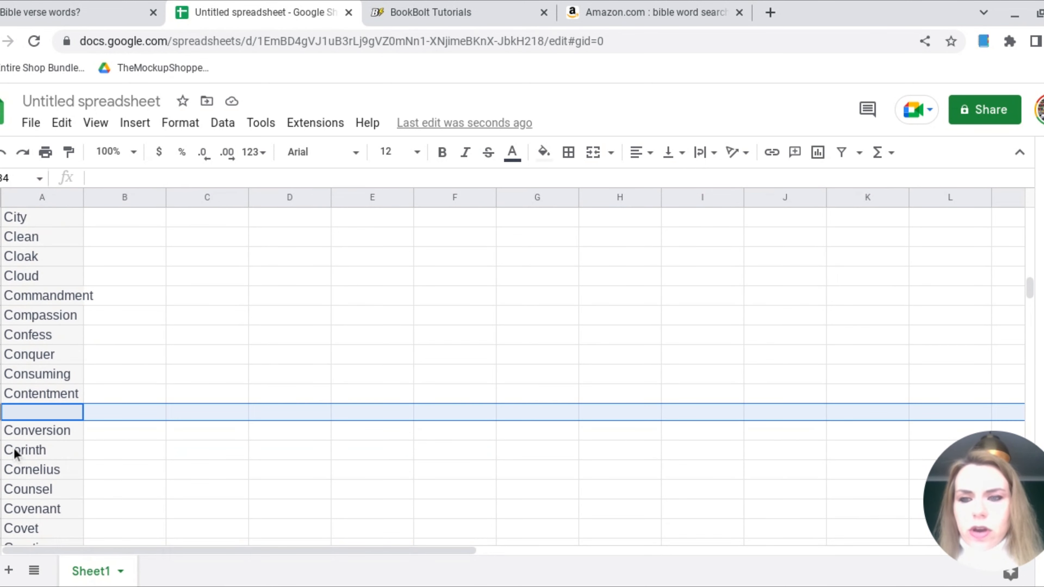
{"action": "left_click", "coordinate": [1, 333]}
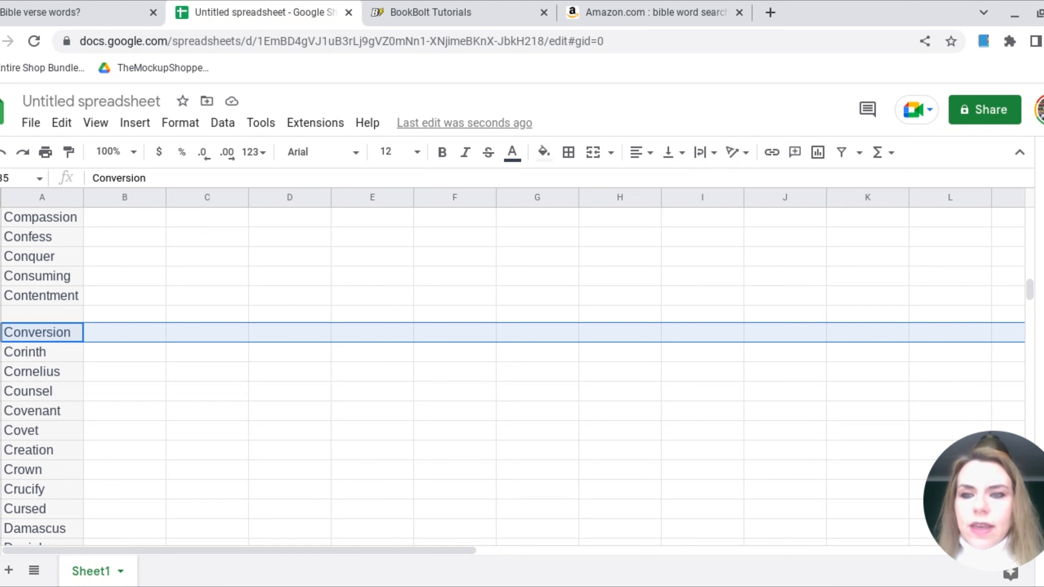
{"action": "left_click_drag", "start_coordinate": [0, 332], "coordinate": [45, 497]}
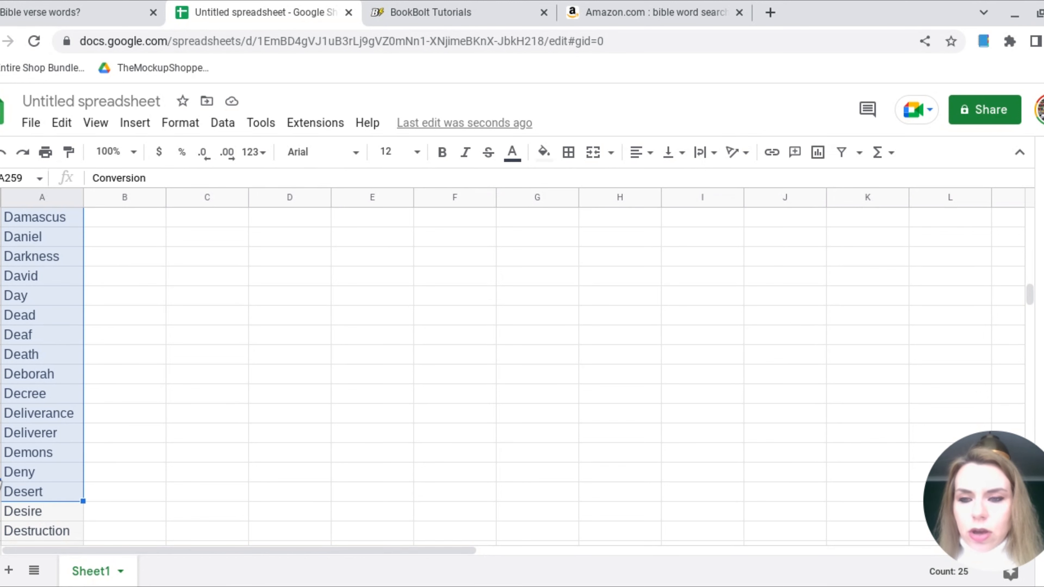
{"action": "left_click", "coordinate": [1, 491]}
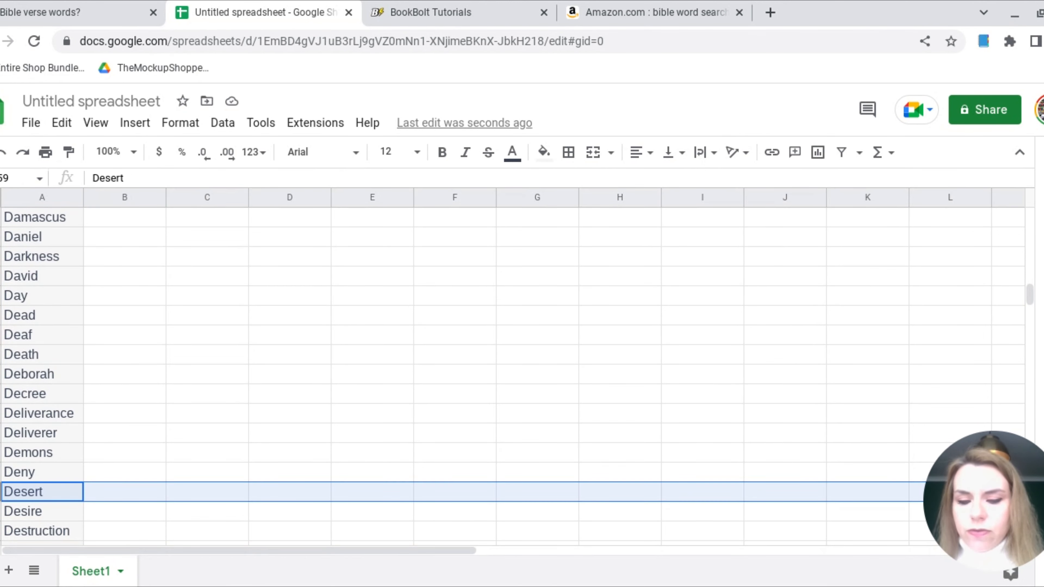
{"action": "right_click", "coordinate": [1, 492]}
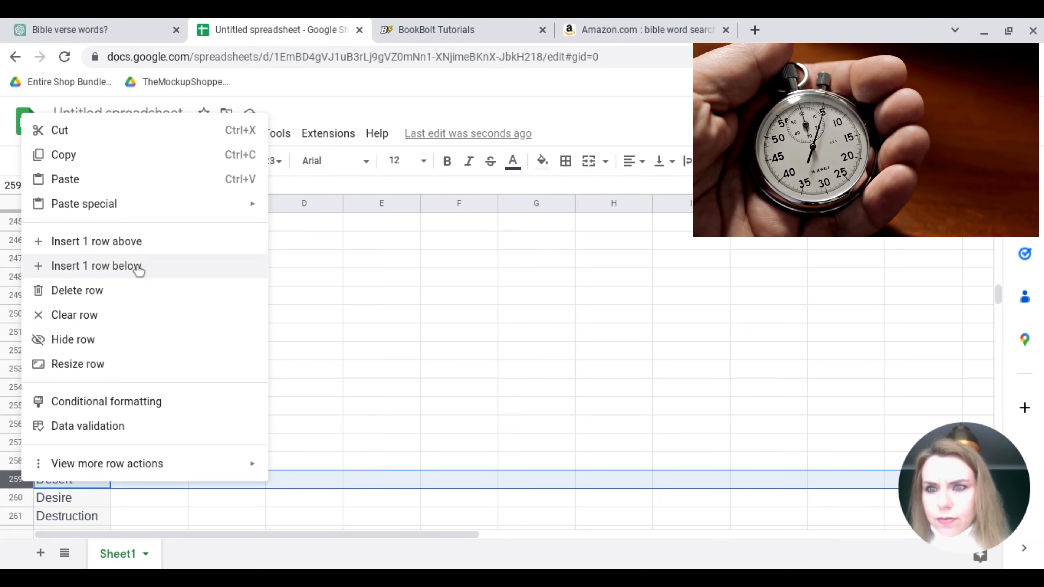
{"action": "left_click", "coordinate": [68, 264]}
Mark off the 25 words following "Desert" and insert an empty row below "Edom" in row 285
{"action": "left_click_drag", "start_coordinate": [51, 310], "coordinate": [74, 391]}
{"action": "right_click", "coordinate": [20, 407]}
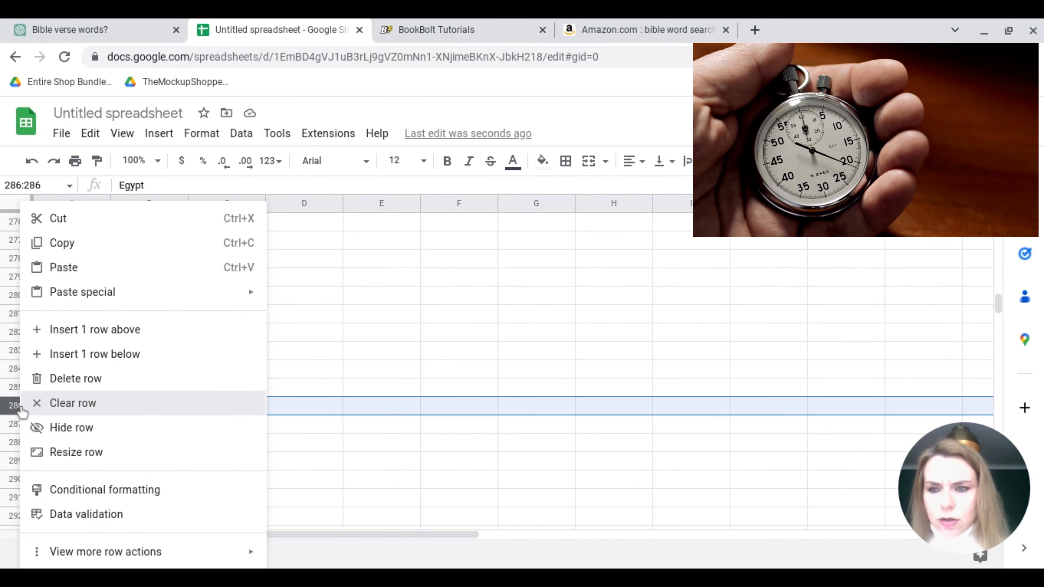
{"action": "left_click", "coordinate": [93, 328]}
{"action": "scroll", "coordinate": [96, 313], "scroll_direction": "up", "scroll_amount": 4}
{"action": "left_click_drag", "start_coordinate": [64, 275], "coordinate": [53, 442]}
{"action": "right_click", "coordinate": [12, 438]}
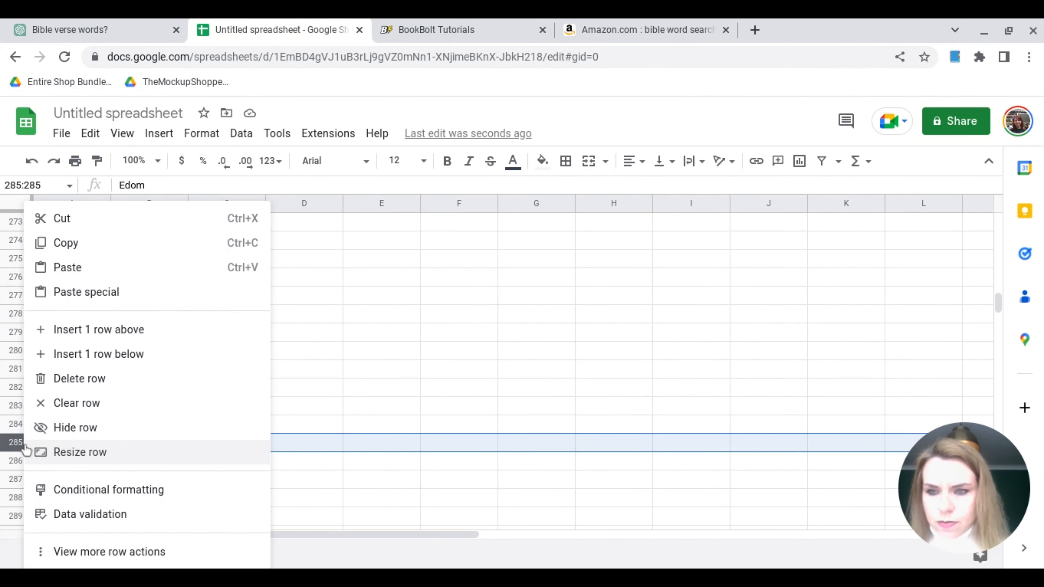
{"action": "left_click", "coordinate": [107, 354]}
Select the next 25 words after "Edom" and insert an empty row below "Ezra" in row 311
{"action": "left_click_drag", "start_coordinate": [62, 273], "coordinate": [65, 518]}
{"action": "scroll", "coordinate": [65, 519], "scroll_direction": "down", "scroll_amount": 3}
{"action": "right_click", "coordinate": [13, 406]}
{"action": "left_click", "coordinate": [94, 355]}
Replace the FALSE entry in cell A316 with the word "Proud"
{"action": "scroll", "coordinate": [82, 360], "scroll_direction": "down", "scroll_amount": 3}
{"action": "left_click", "coordinate": [59, 367]}
{"action": "left_click", "coordinate": [152, 183]}
{"action": "key", "text": "BackSpace"}
{"action": "key", "text": "BackSpace"}
{"action": "key", "text": "BackSpace"}
{"action": "key", "text": "BackSpace"}
{"action": "key", "text": "BackSpace"}
{"action": "key", "text": "Return"}
{"action": "left_click", "coordinate": [84, 368]}
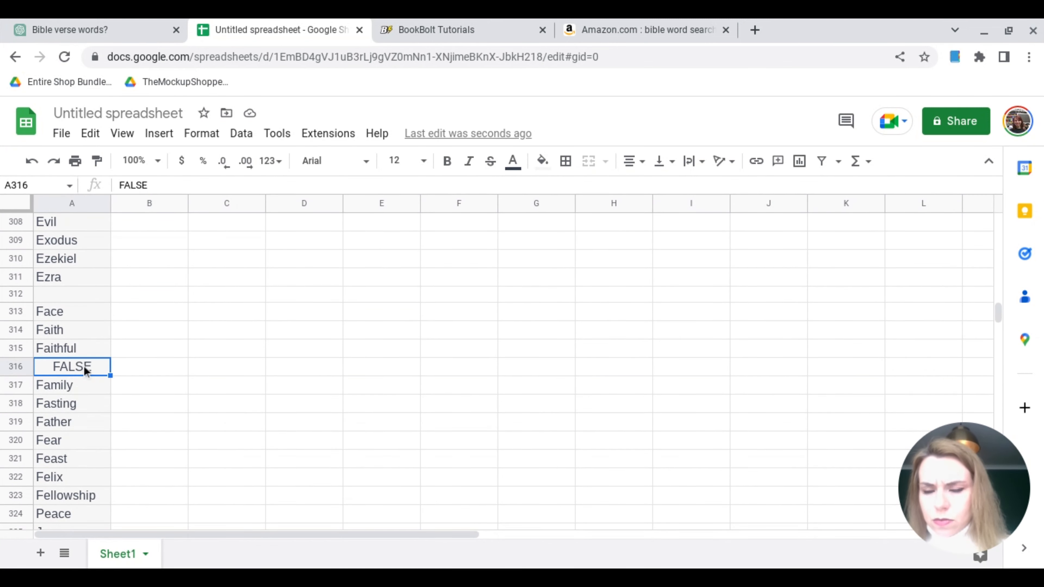
{"action": "key", "text": "Delete"}
{"action": "type", "text": "Proud"}
{"action": "key", "text": "Return"}
Select the 25 words starting at "Face" and insert an empty row below "Patience" in row 337
{"action": "left_click", "coordinate": [84, 313]}
{"action": "mouse_move", "coordinate": [85, 320]}
{"action": "left_mouse_down"}
{"action": "mouse_move", "coordinate": [98, 459]}
{"action": "mouse_move", "coordinate": [85, 317]}
{"action": "left_mouse_up"}
{"action": "left_click_drag", "start_coordinate": [85, 312], "coordinate": [81, 515]}
{"action": "right_click", "coordinate": [13, 497]}
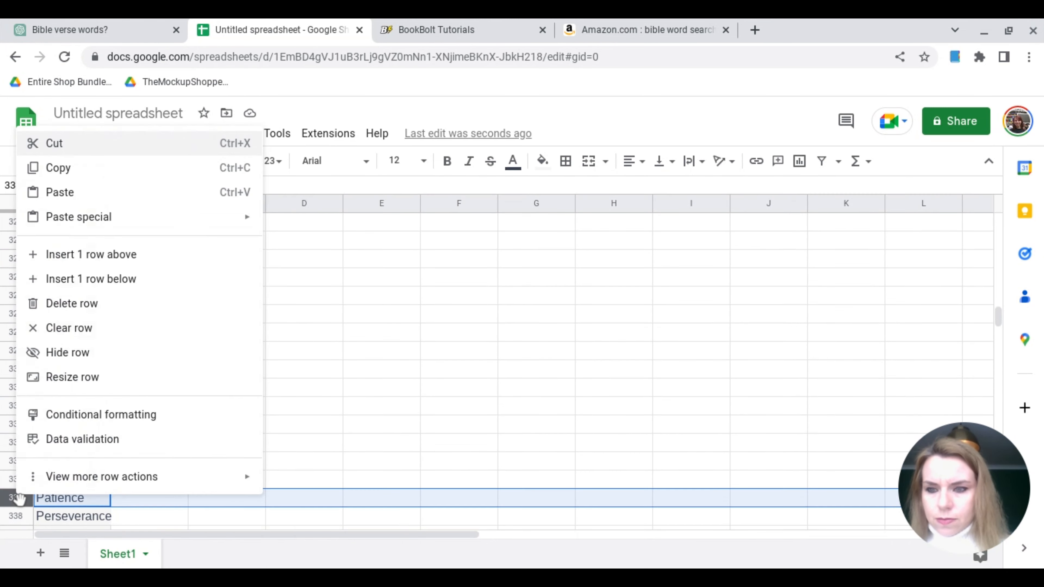
{"action": "left_click", "coordinate": [103, 278]}
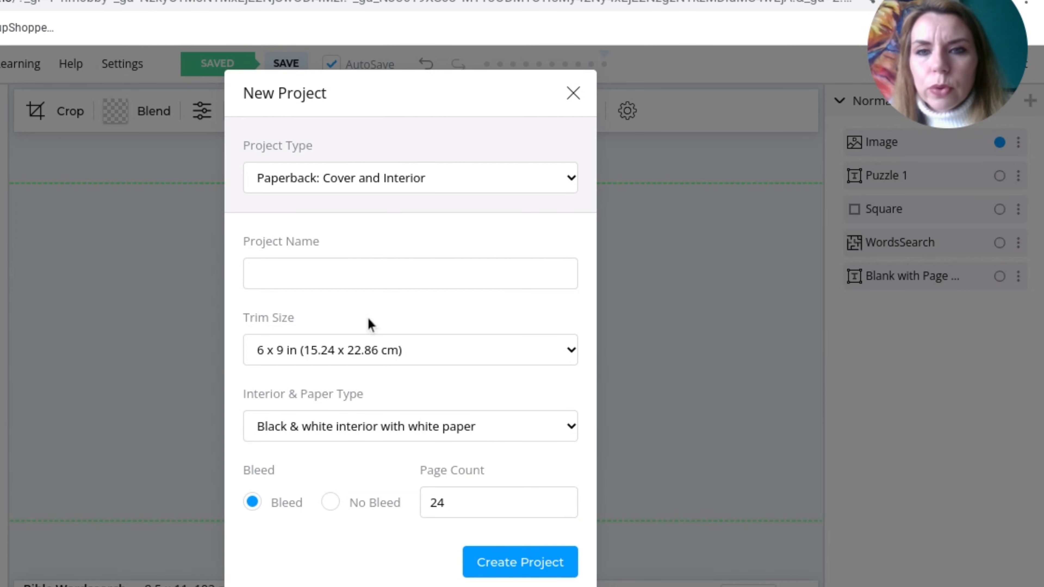
In Book Bolt's new project settings, name the project "Bible Word Search"
{"action": "left_click", "coordinate": [360, 274]}
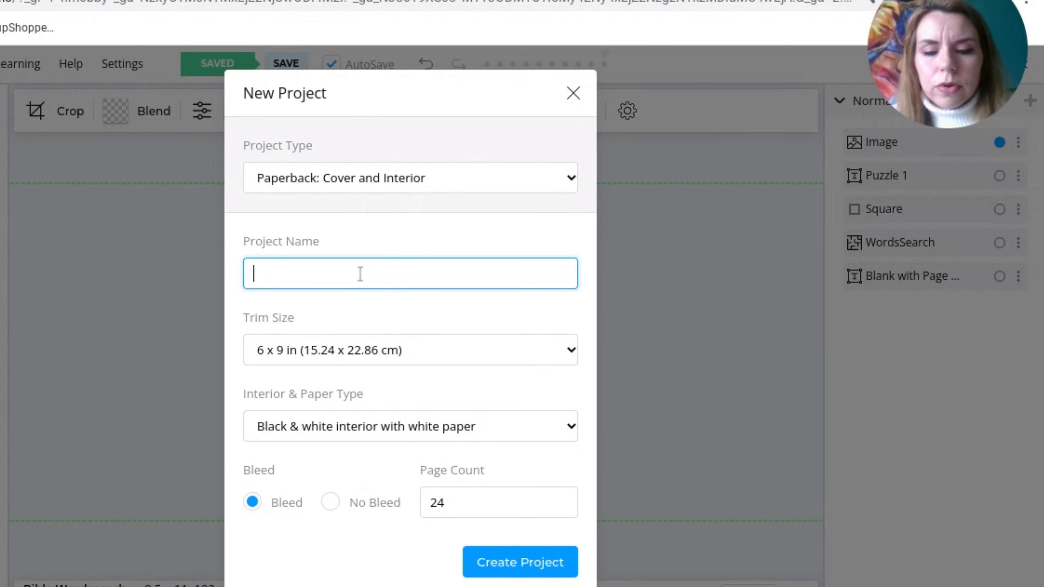
{"action": "type", "text": "Bibl"}
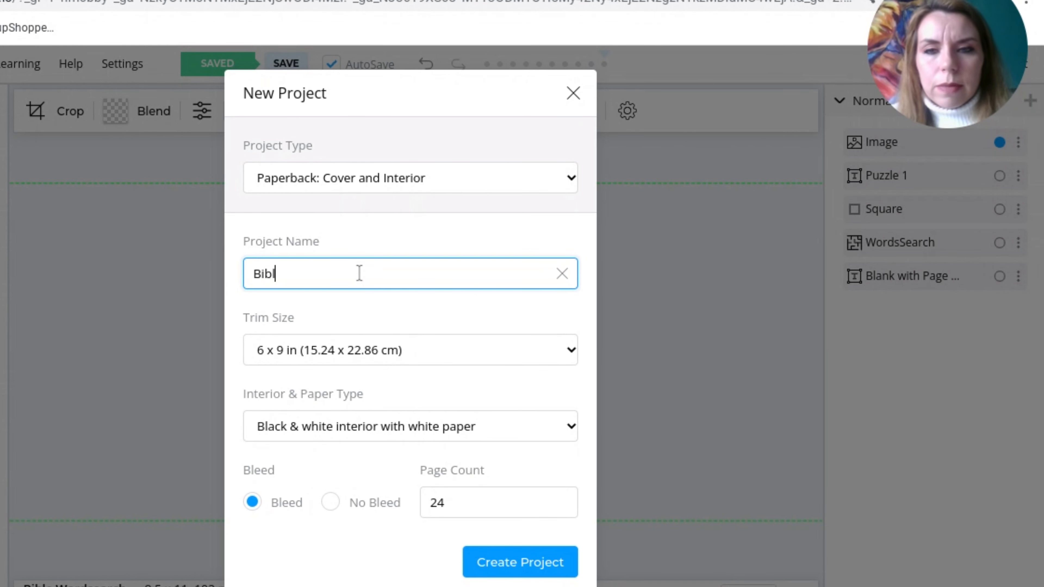
{"action": "type", "text": "e Word "}
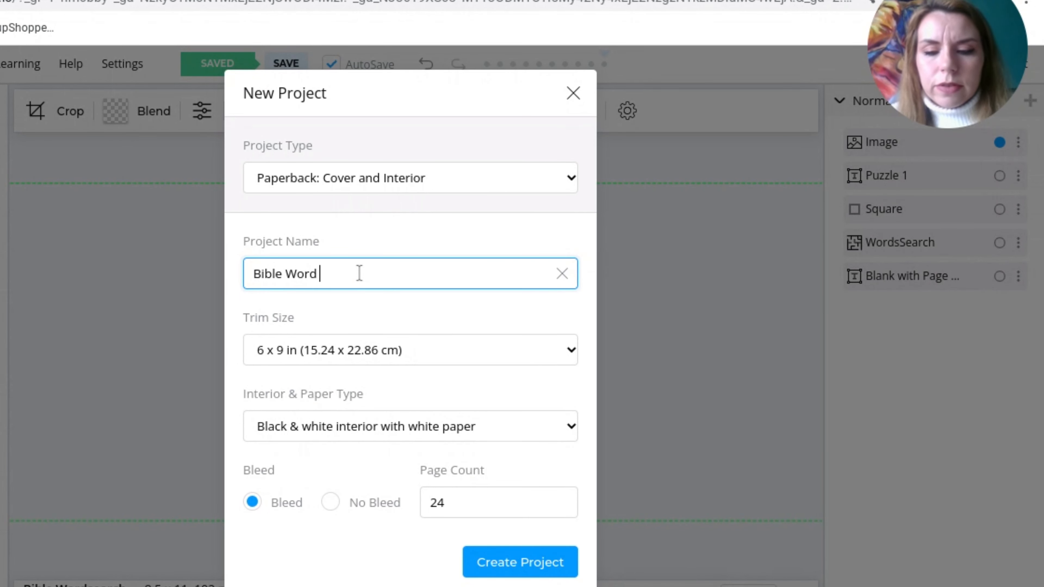
{"action": "type", "text": "Search"}
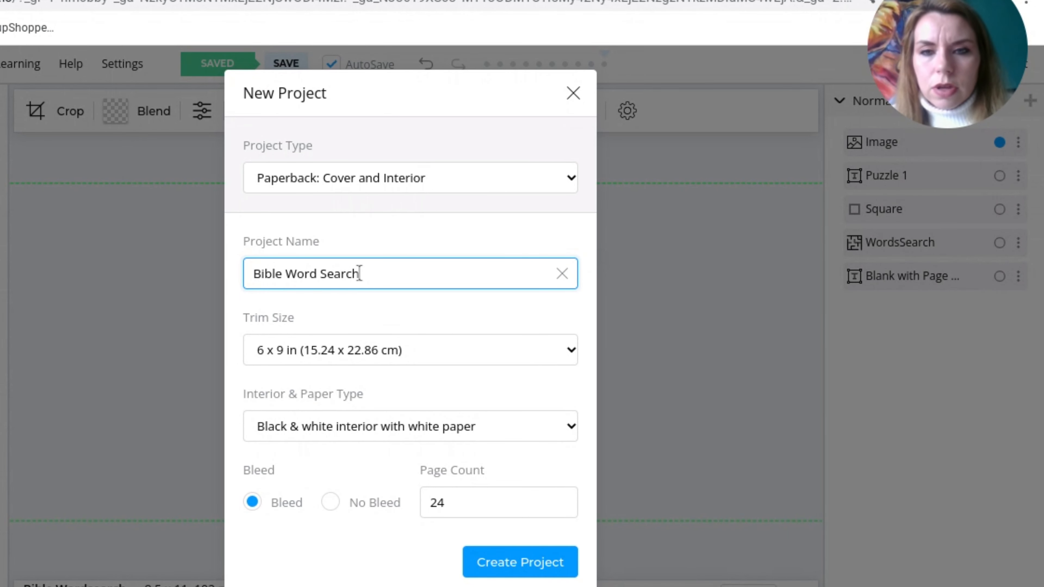
Set the new project's trim size to 8.5 x 11 in and its page count to 102
{"action": "left_click", "coordinate": [490, 361]}
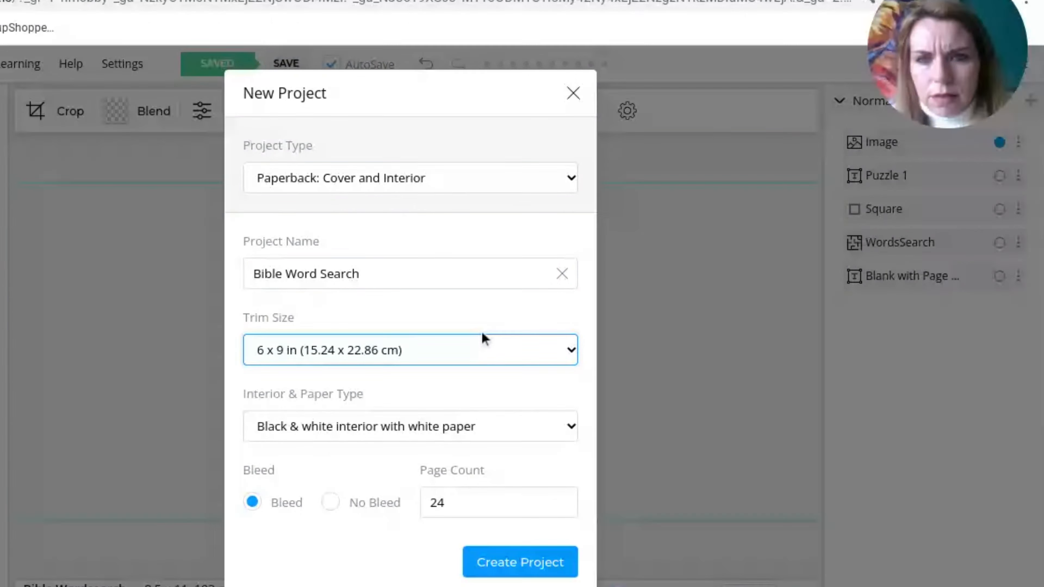
{"action": "left_click", "coordinate": [410, 263]}
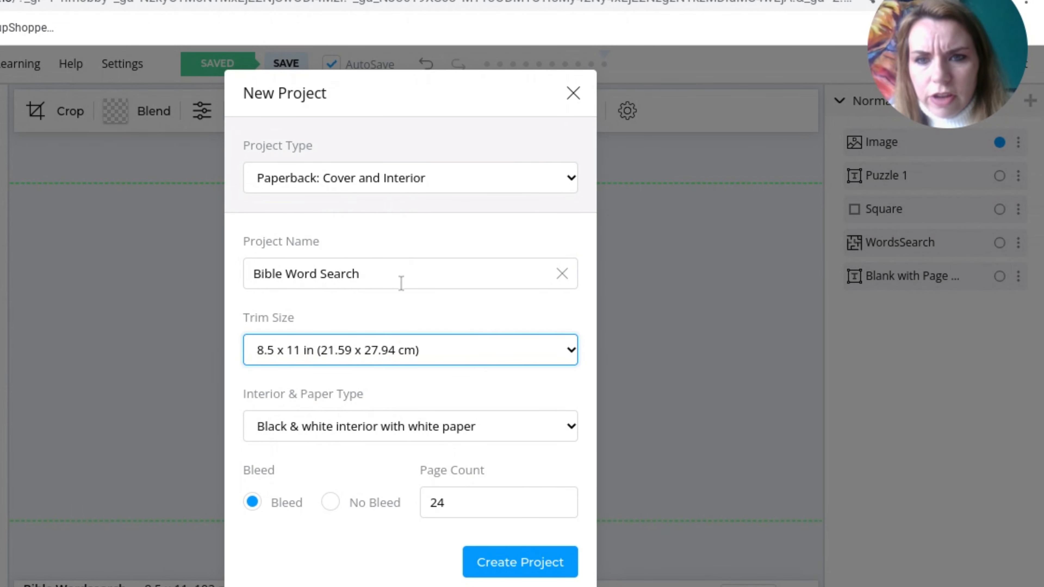
{"action": "double_click", "coordinate": [449, 499]}
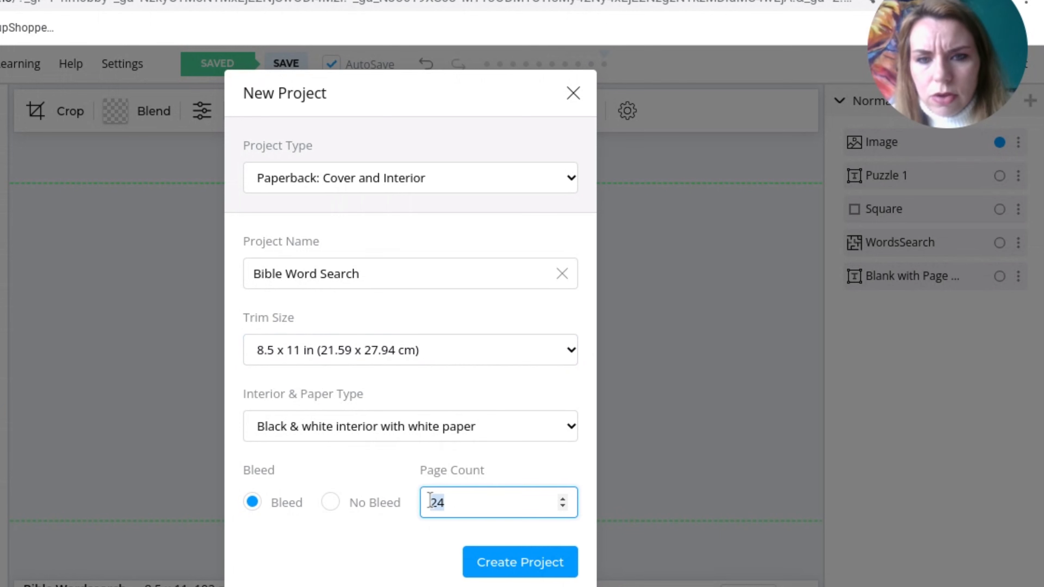
{"action": "type", "text": "102"}
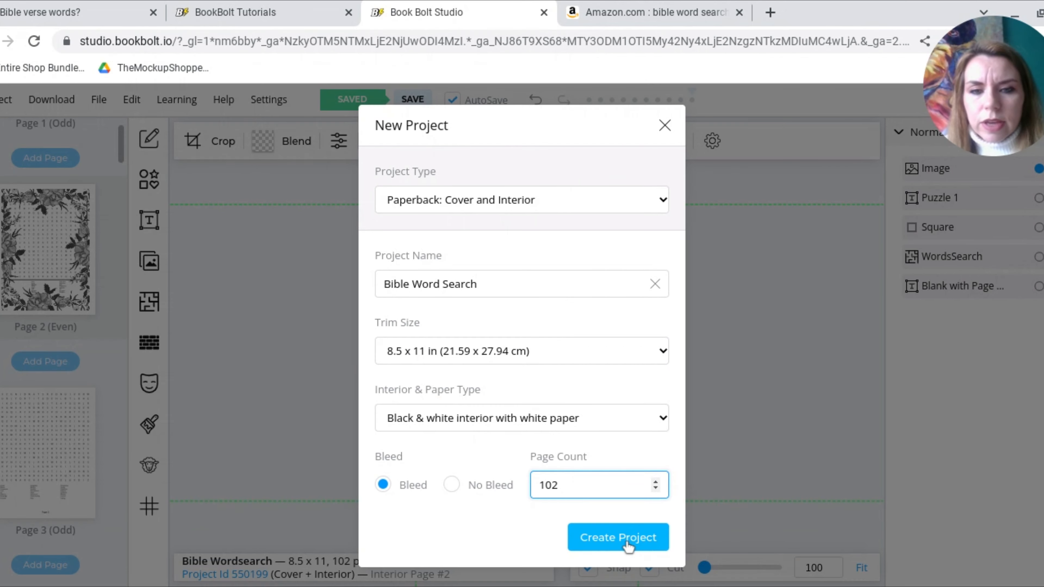
Create the project and insert the pink rose border image from Pixabay's "flower border" results onto page 1
{"action": "left_click", "coordinate": [531, 570]}
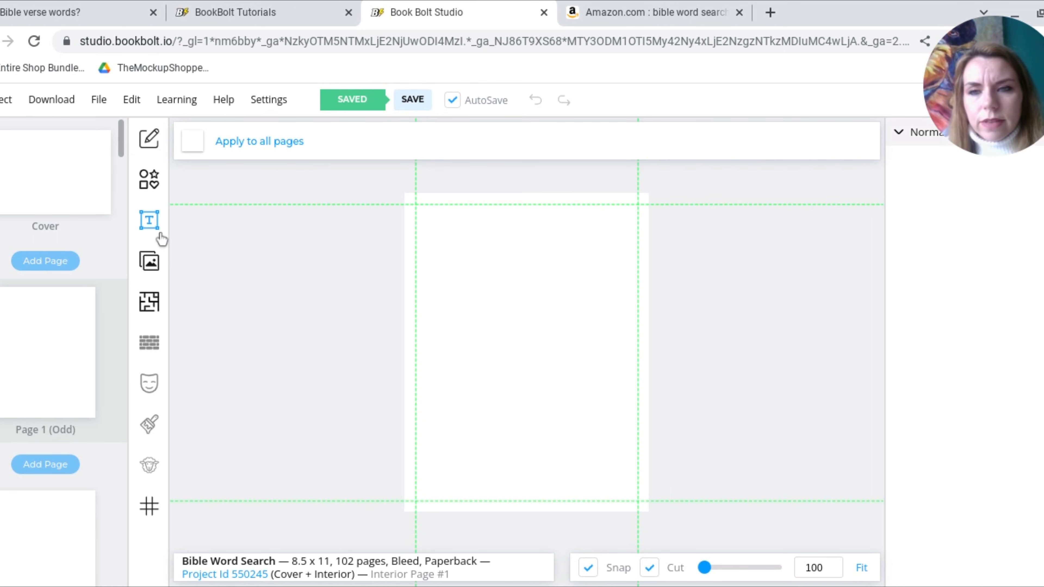
{"action": "left_click", "coordinate": [149, 263]}
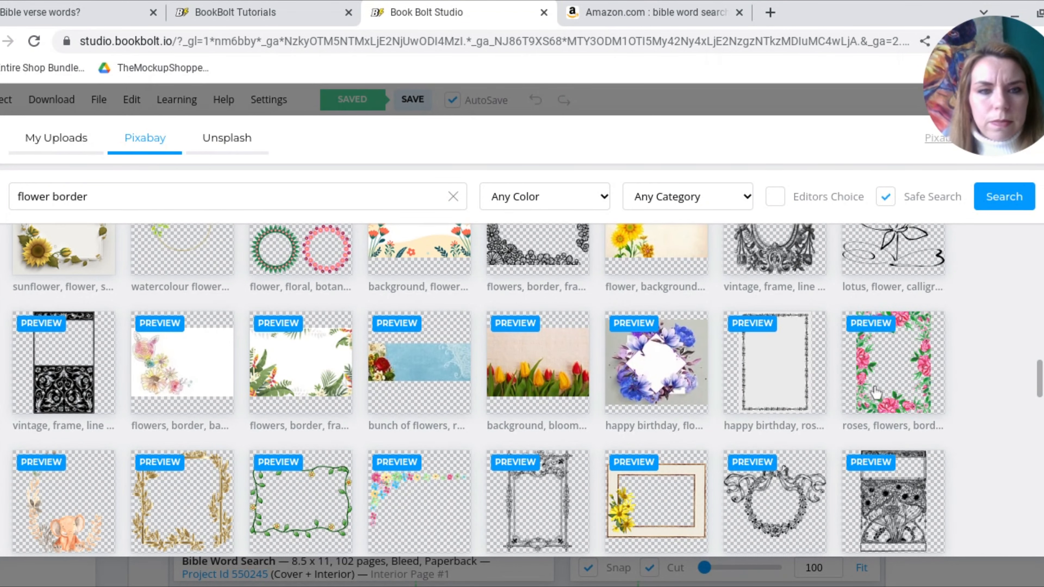
{"action": "left_click", "coordinate": [890, 376]}
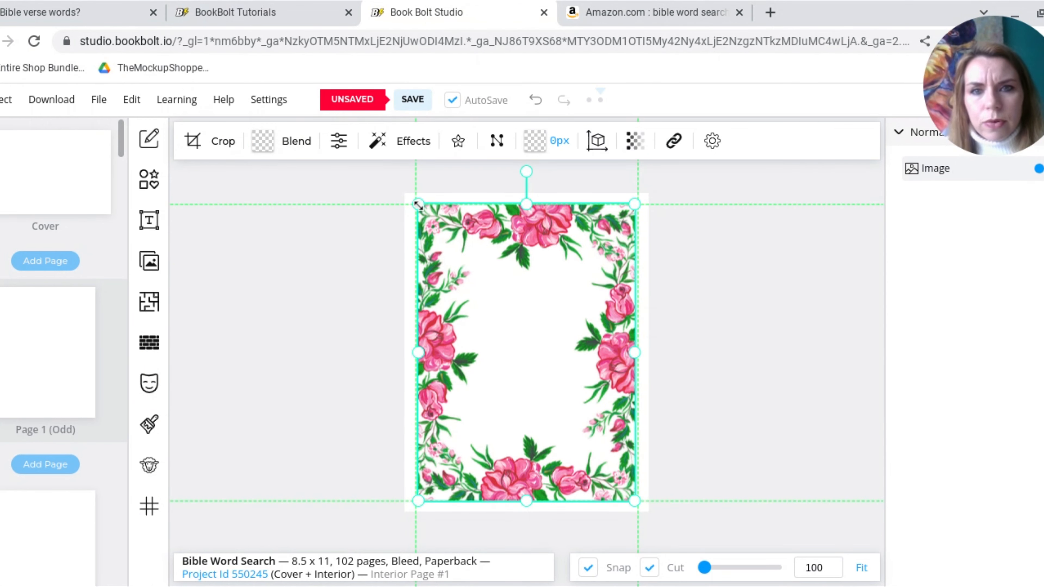
Enlarge the rose border image past the margin guides so it covers the whole of page 1
{"action": "left_click_drag", "start_coordinate": [418, 204], "coordinate": [402, 196]}
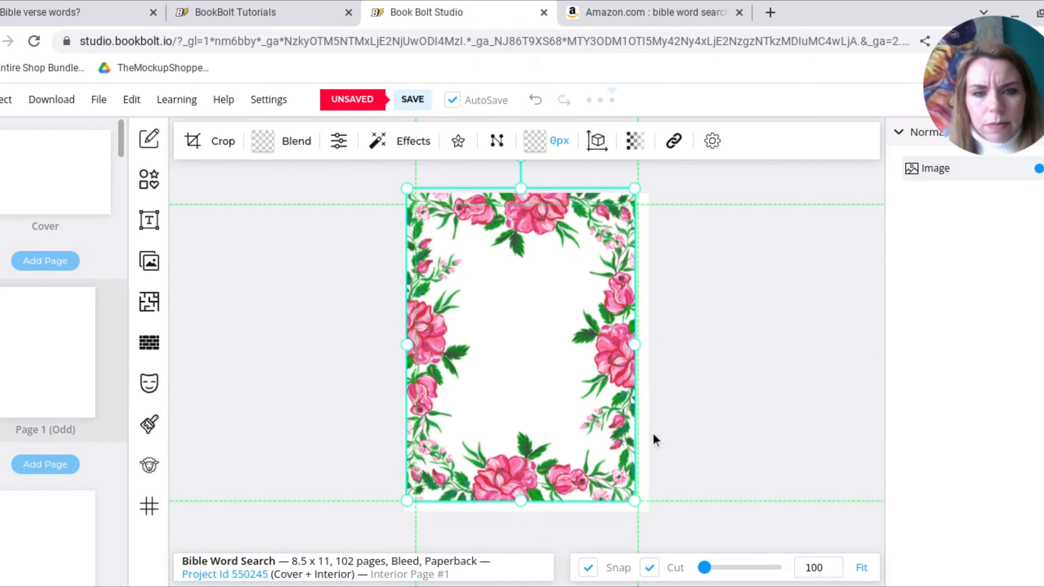
{"action": "left_click_drag", "start_coordinate": [634, 502], "coordinate": [655, 519]}
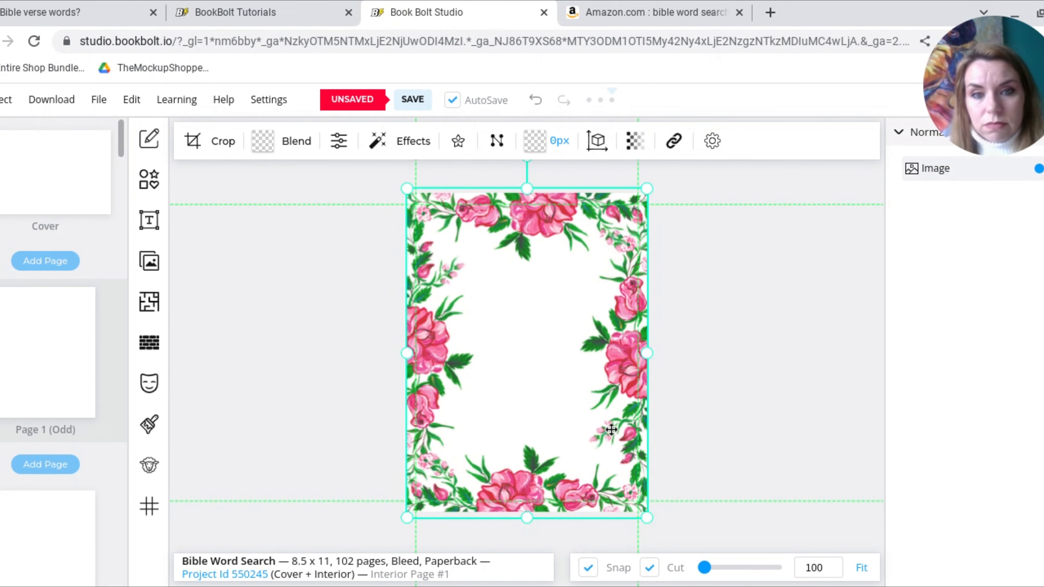
{"action": "left_click_drag", "start_coordinate": [621, 406], "coordinate": [624, 409]}
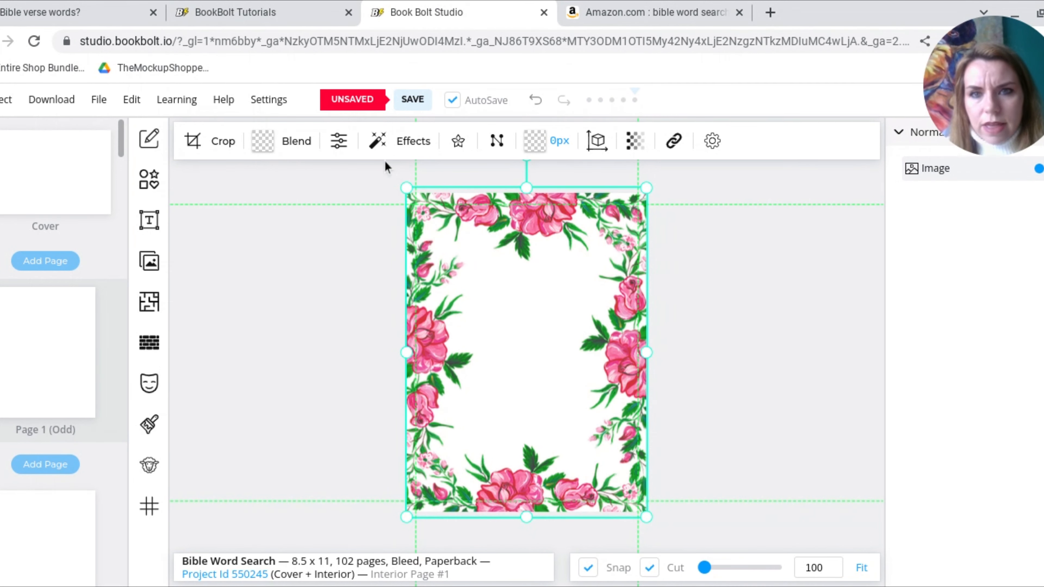
Apply the Greyscale effect in Average mode to the rose border image
{"action": "left_click", "coordinate": [405, 148]}
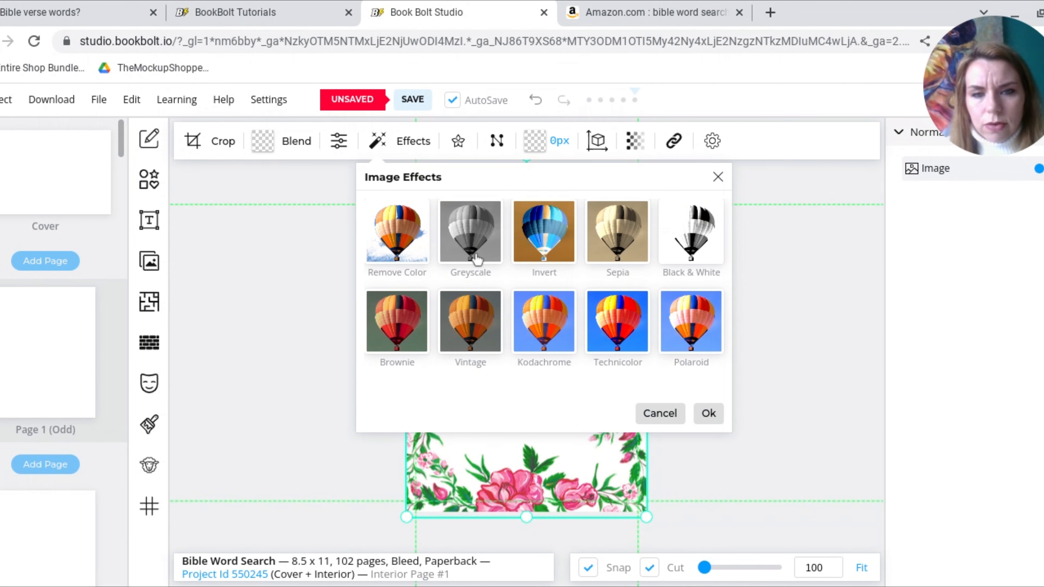
{"action": "left_click", "coordinate": [476, 263]}
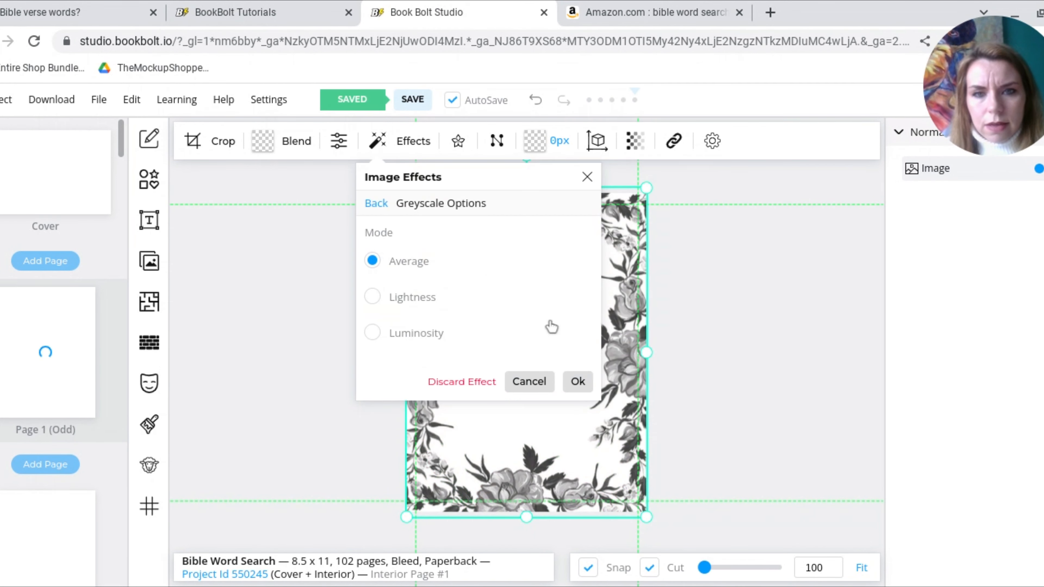
{"action": "left_click", "coordinate": [577, 382]}
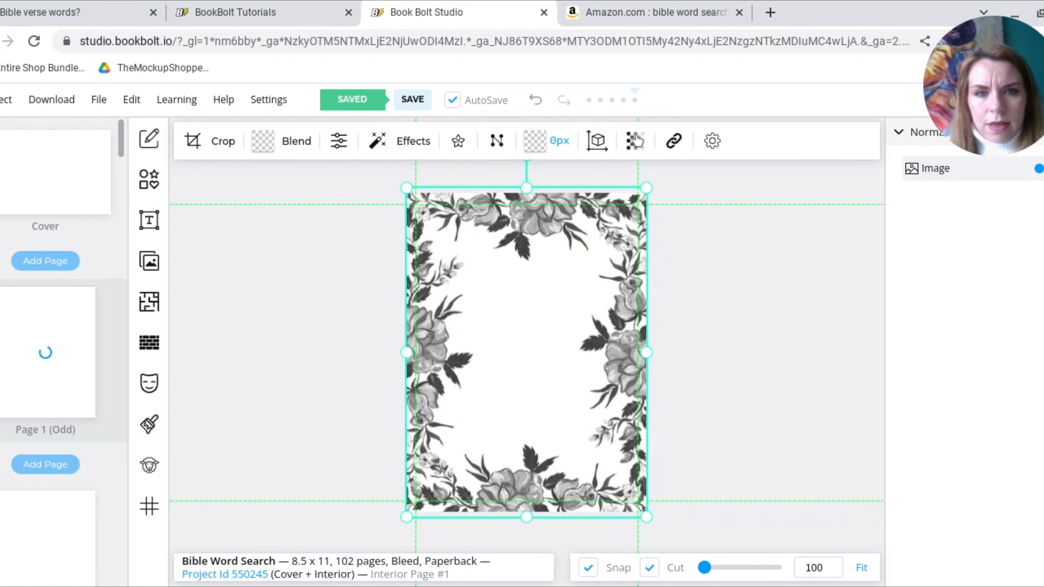
Reduce the border image's opacity to 31
{"action": "left_click", "coordinate": [635, 140]}
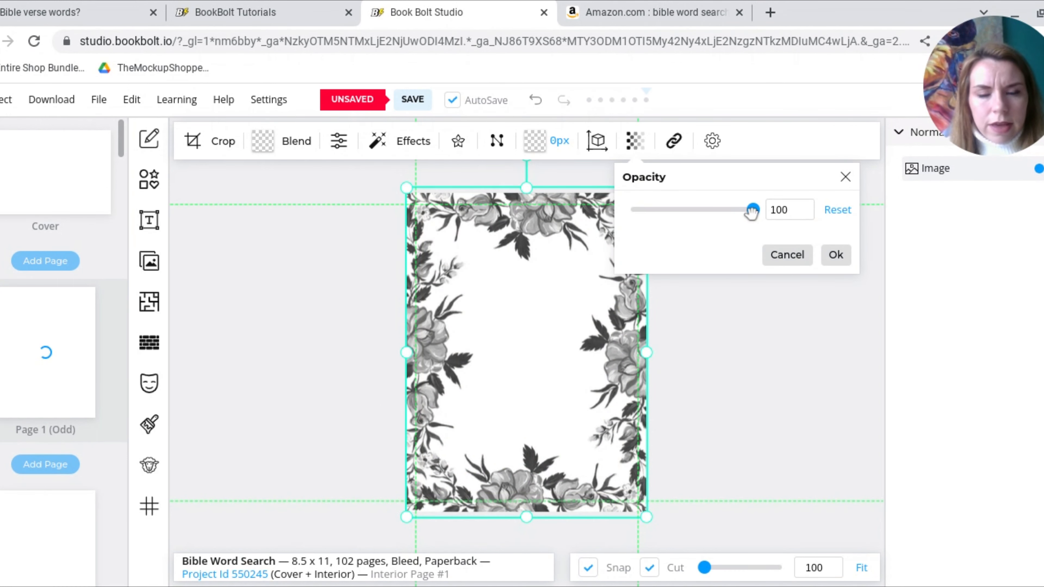
{"action": "left_click_drag", "start_coordinate": [753, 210], "coordinate": [669, 210]}
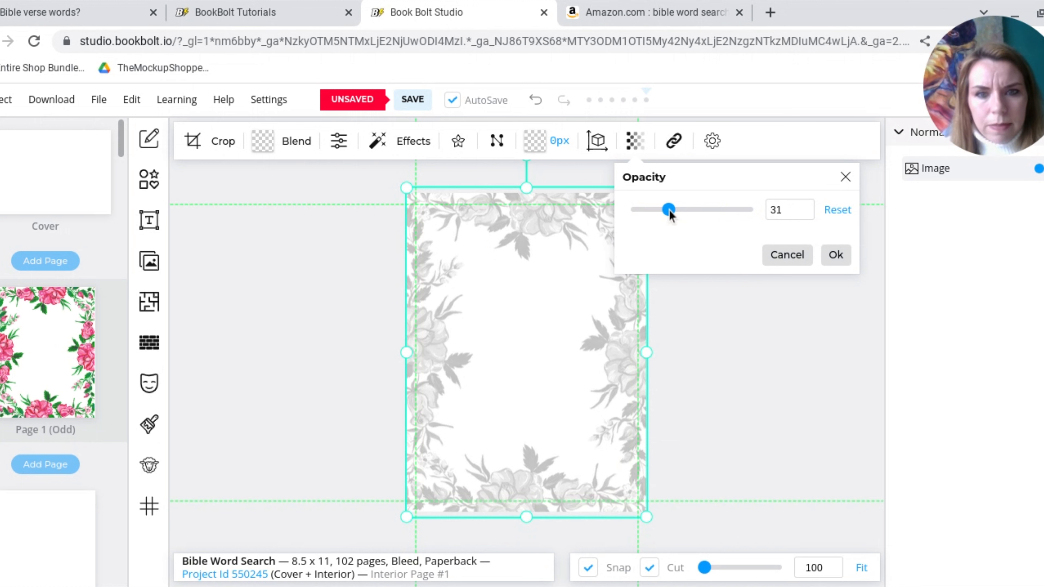
{"action": "left_click", "coordinate": [837, 255]}
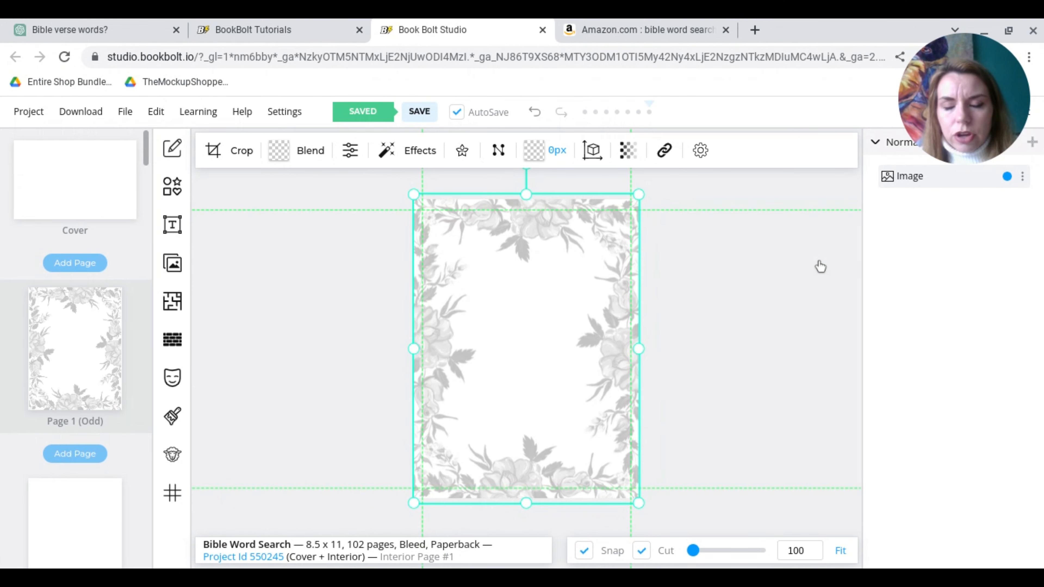
Clone page 1 onto all the other interior pages, leaving out the cover
{"action": "right_click", "coordinate": [96, 356]}
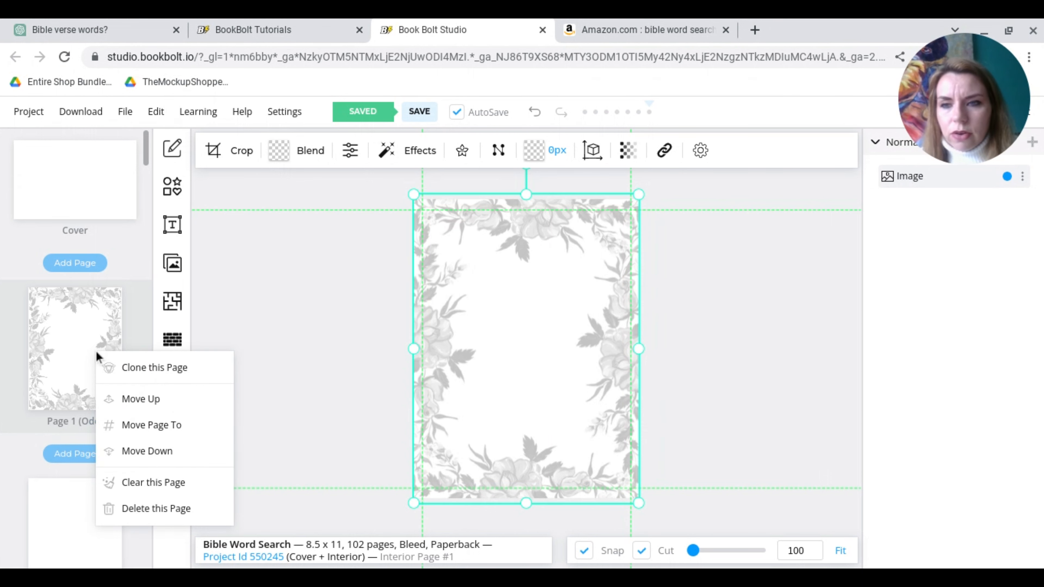
{"action": "left_click", "coordinate": [128, 372]}
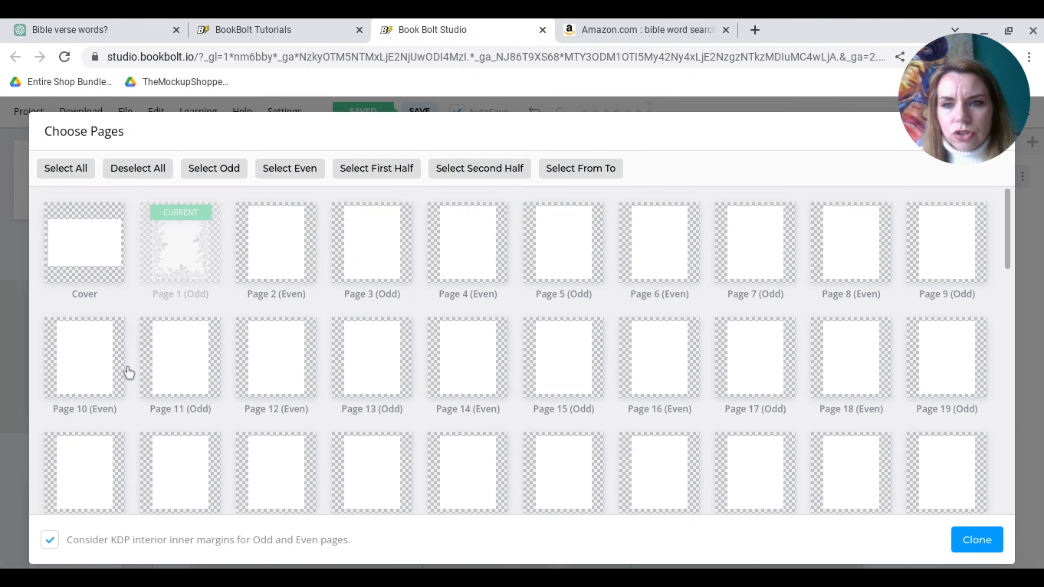
{"action": "left_click", "coordinate": [82, 169]}
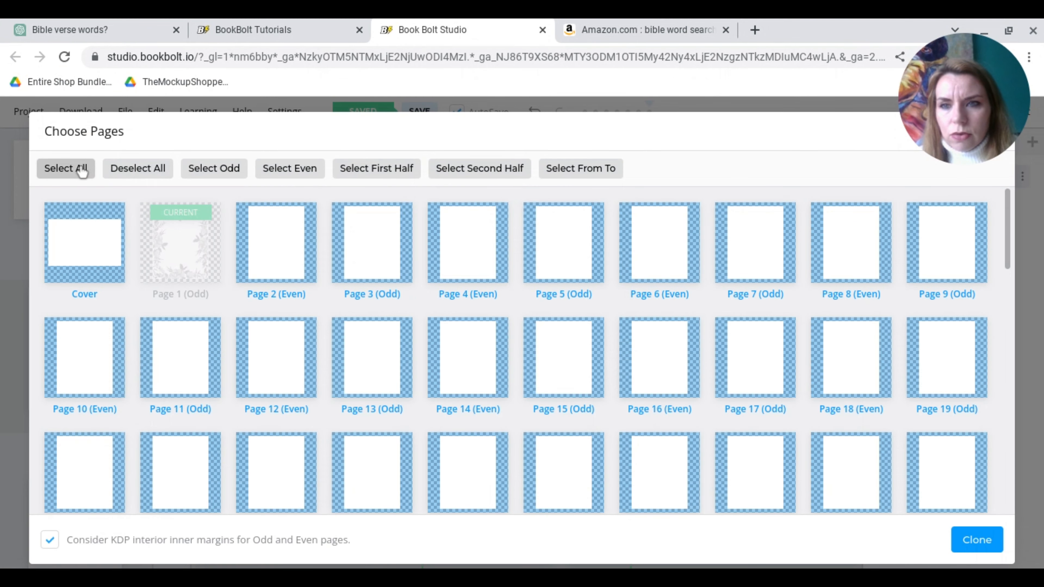
{"action": "left_click", "coordinate": [91, 265]}
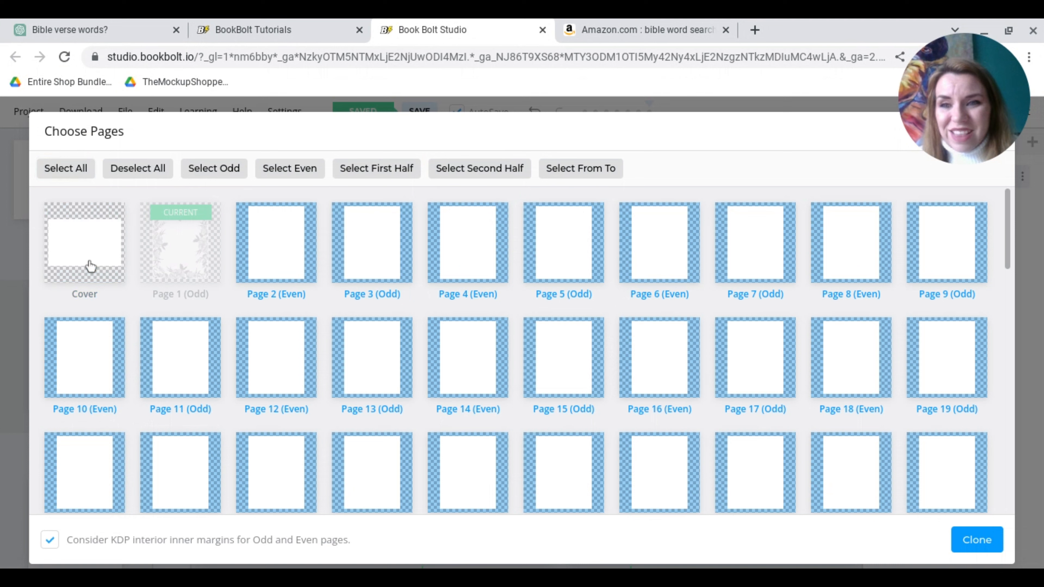
{"action": "left_click", "coordinate": [981, 550]}
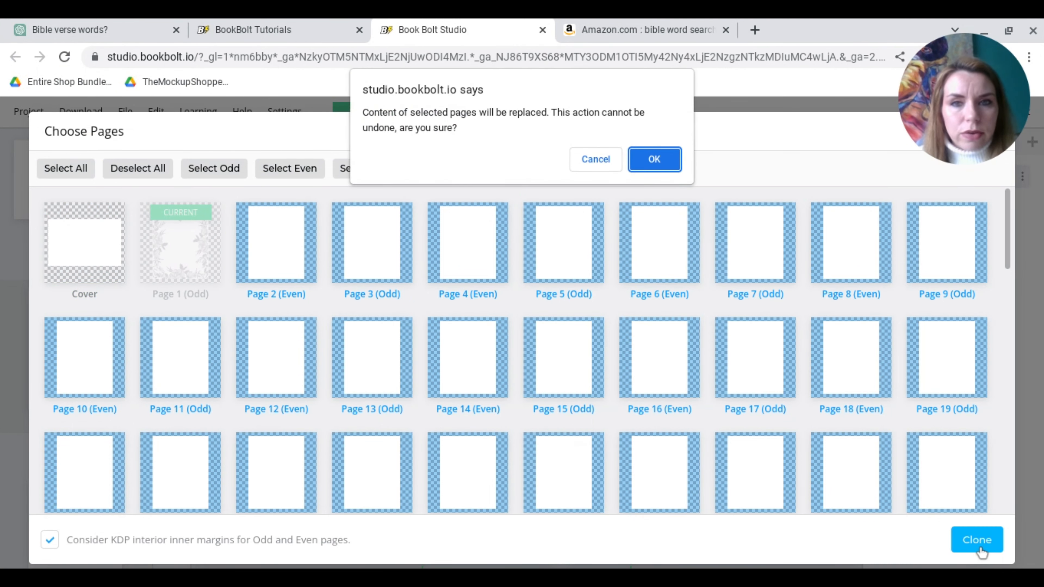
{"action": "left_click", "coordinate": [653, 159]}
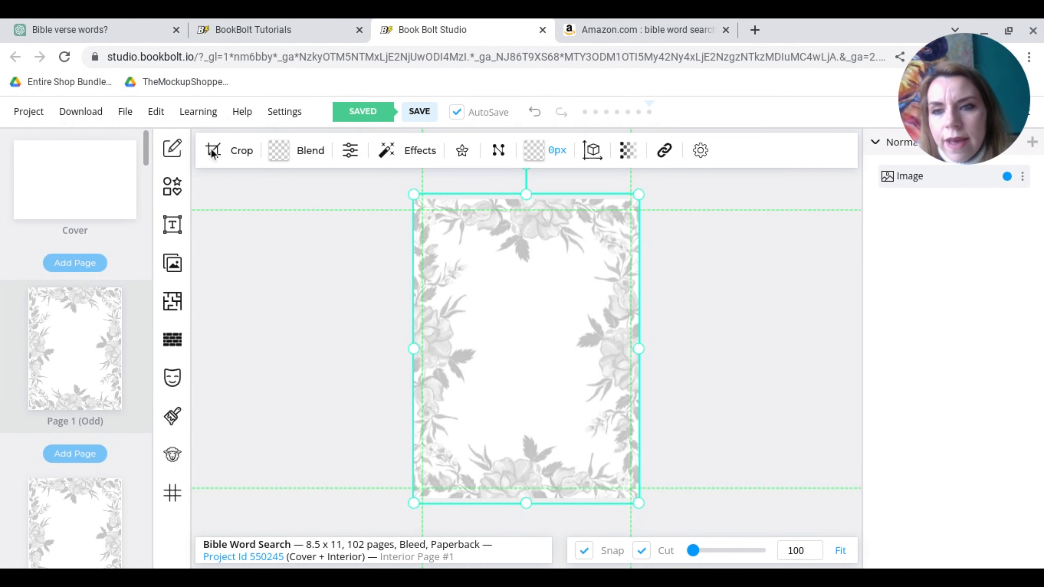
Choose the "Blank with Page Number" interior template and assign it to every page except the cover
{"action": "left_click", "coordinate": [173, 304]}
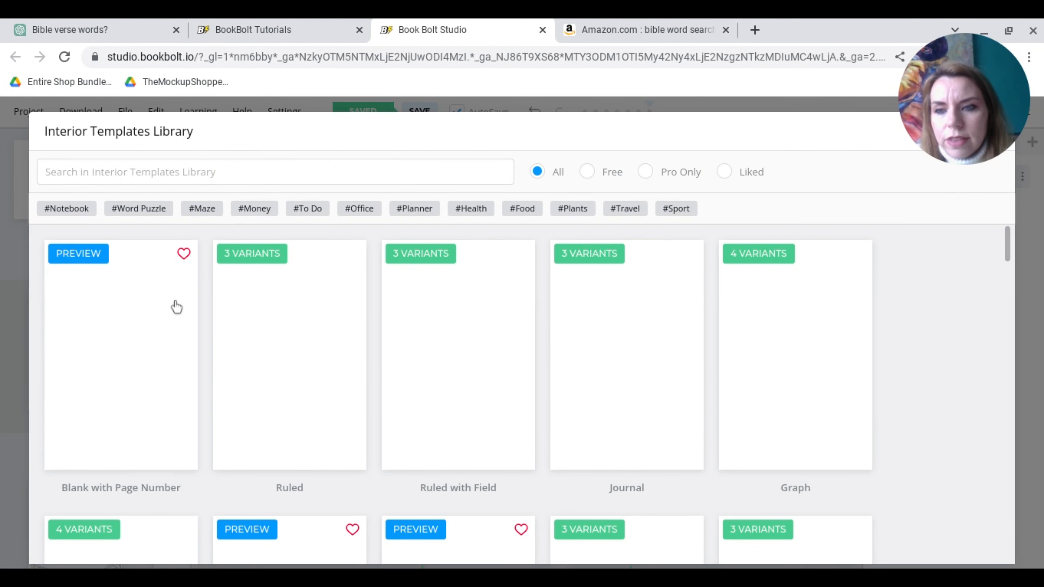
{"action": "left_click", "coordinate": [177, 306]}
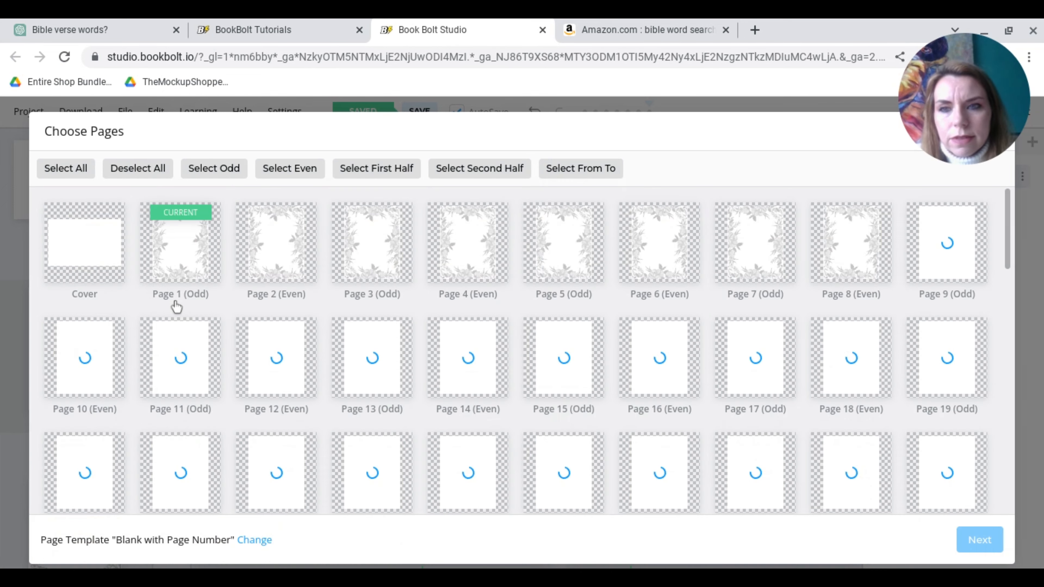
{"action": "left_click", "coordinate": [67, 169]}
{"action": "left_click", "coordinate": [79, 279]}
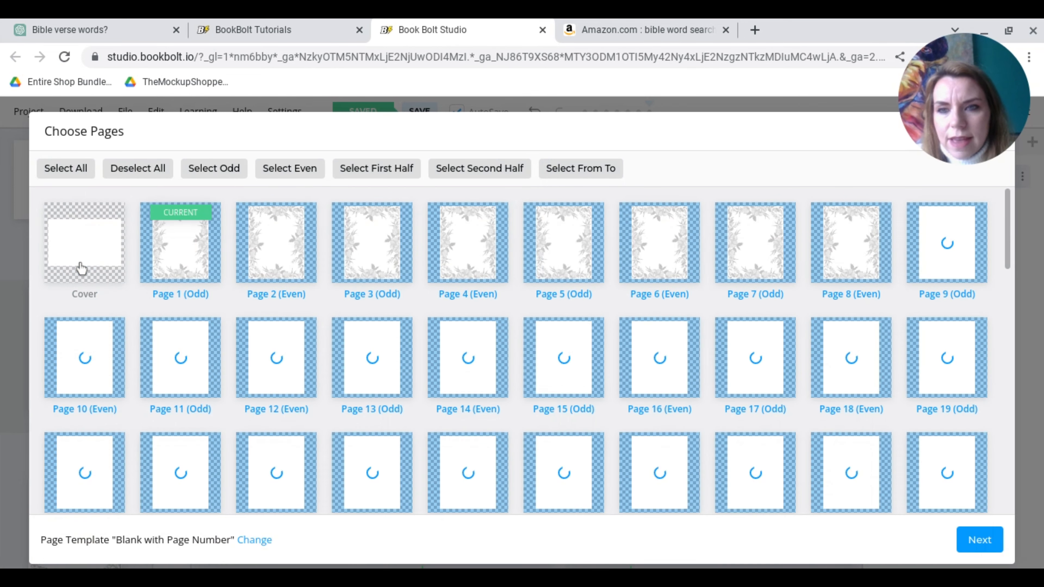
{"action": "left_click", "coordinate": [991, 547]}
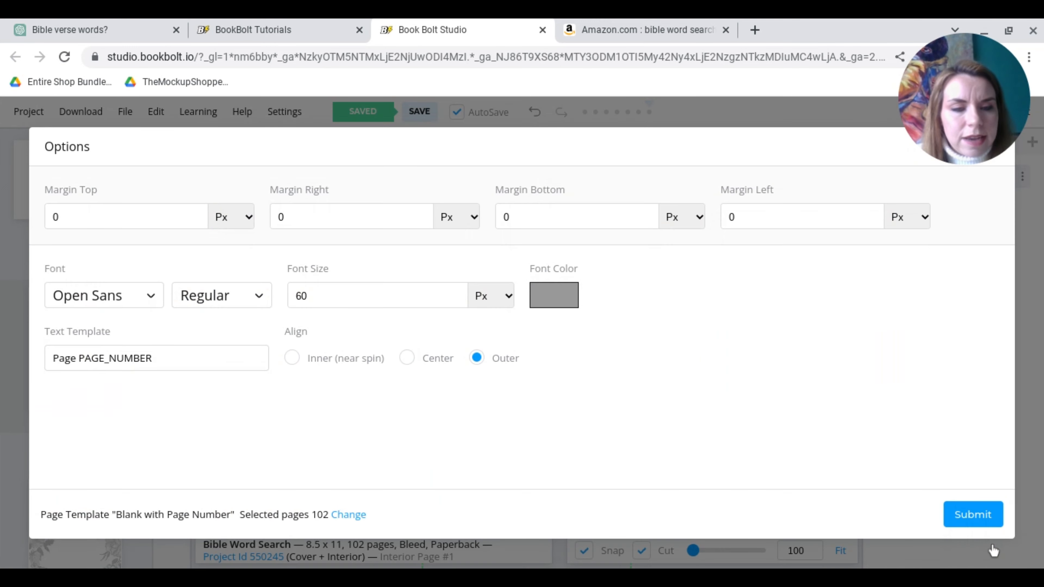
Format the page numbers in black Akaya Telivigala with center alignment and add them to the selected pages
{"action": "left_click", "coordinate": [569, 296]}
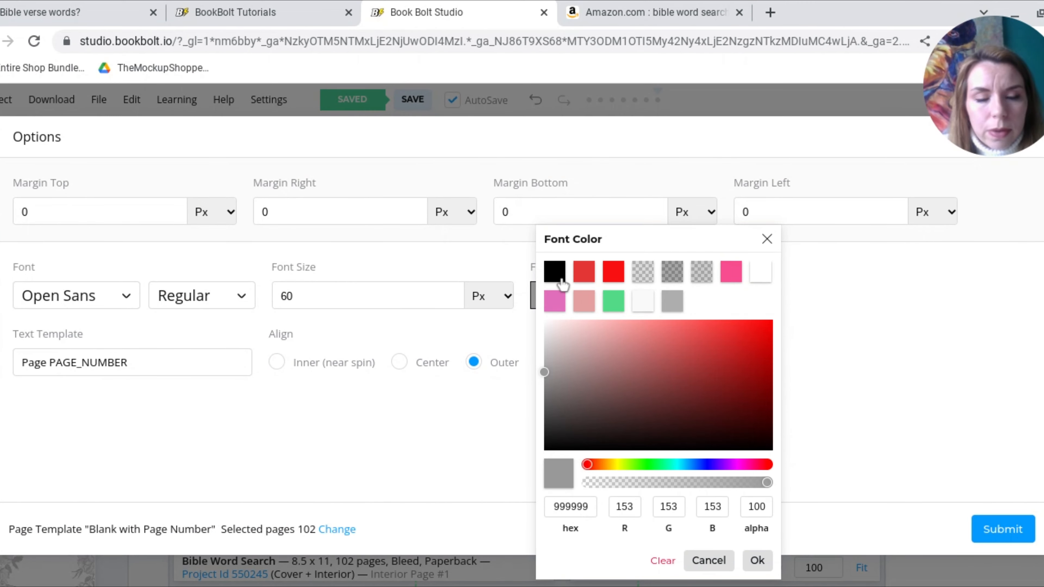
{"action": "left_click", "coordinate": [552, 273]}
{"action": "left_click", "coordinate": [757, 560]}
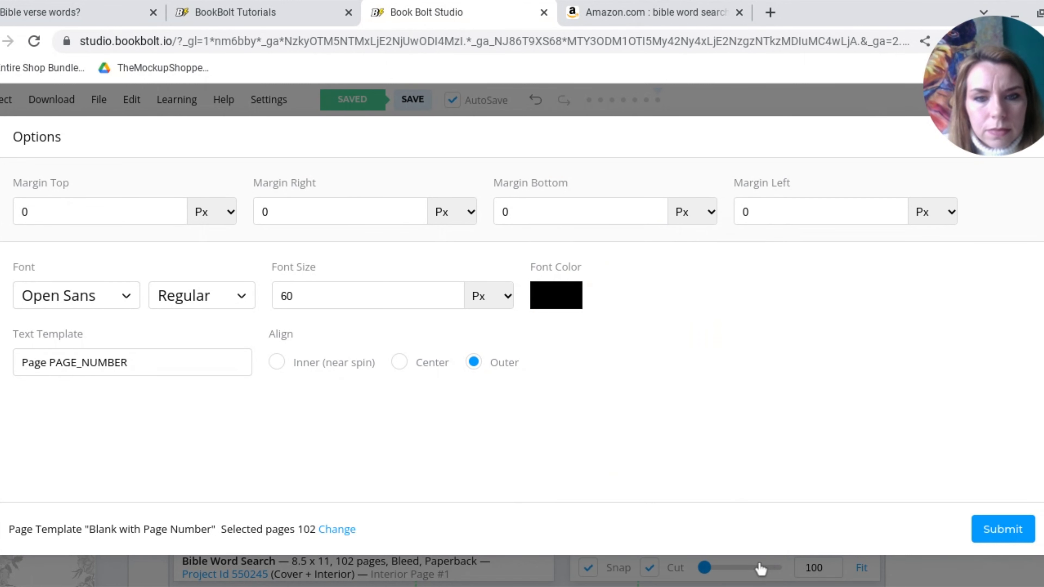
{"action": "left_click", "coordinate": [82, 309]}
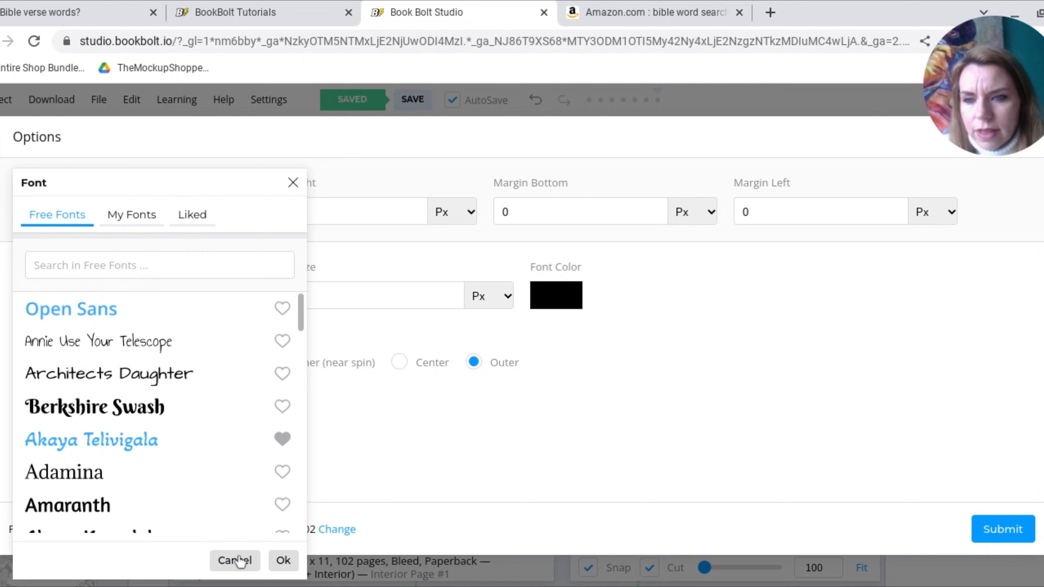
{"action": "left_click", "coordinate": [282, 561]}
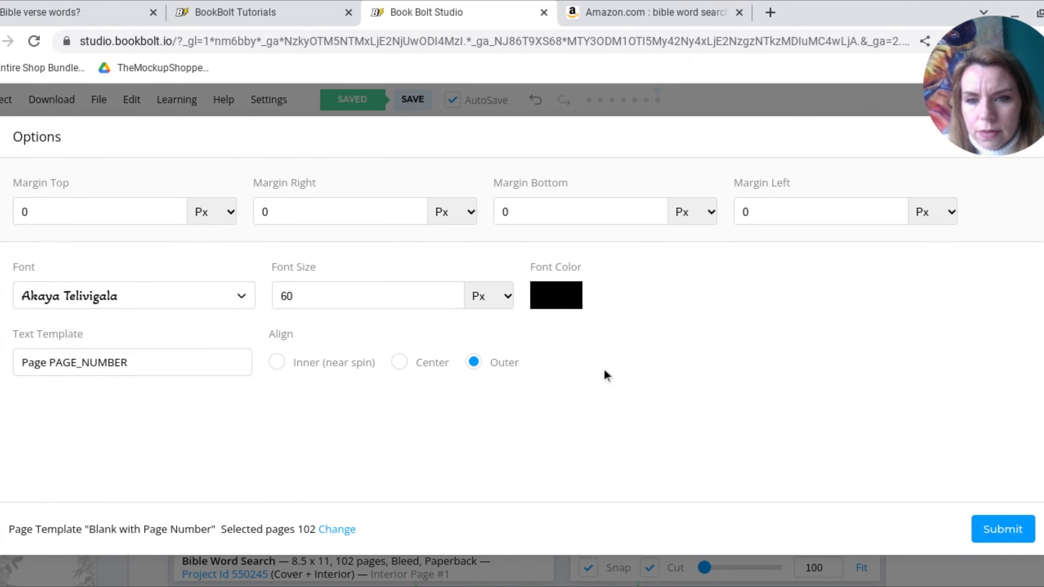
{"action": "left_click", "coordinate": [402, 361]}
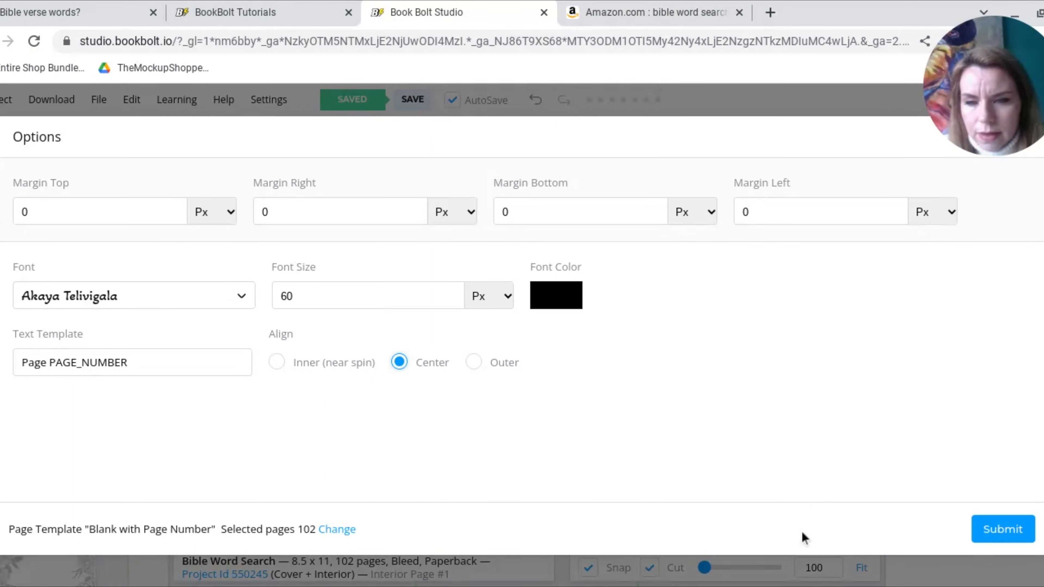
{"action": "left_click", "coordinate": [982, 532]}
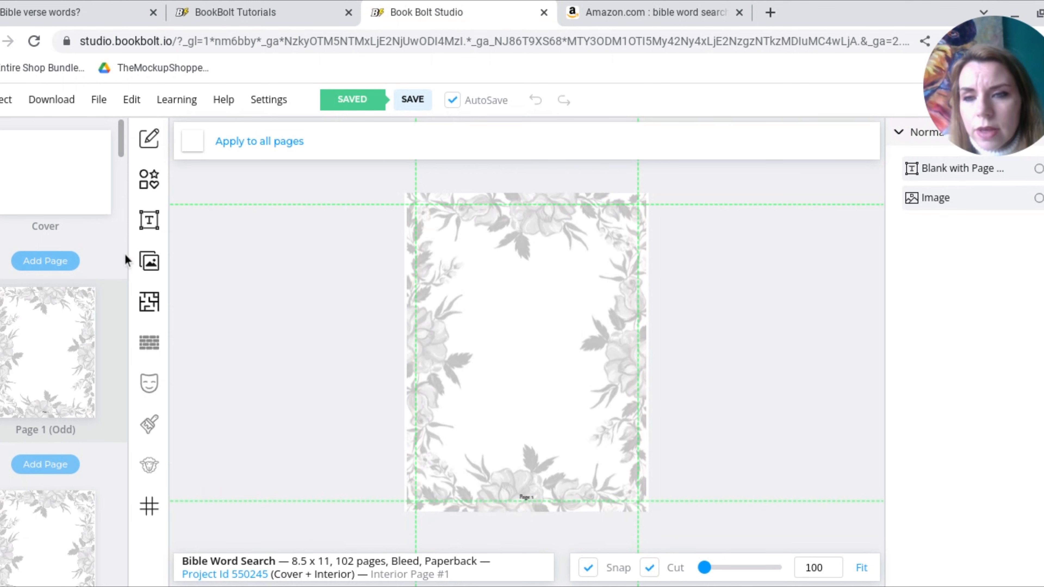
Choose the WordsSearch template from the word puzzle interiors and select the first half of the pages, excluding page 1
{"action": "left_click", "coordinate": [151, 303]}
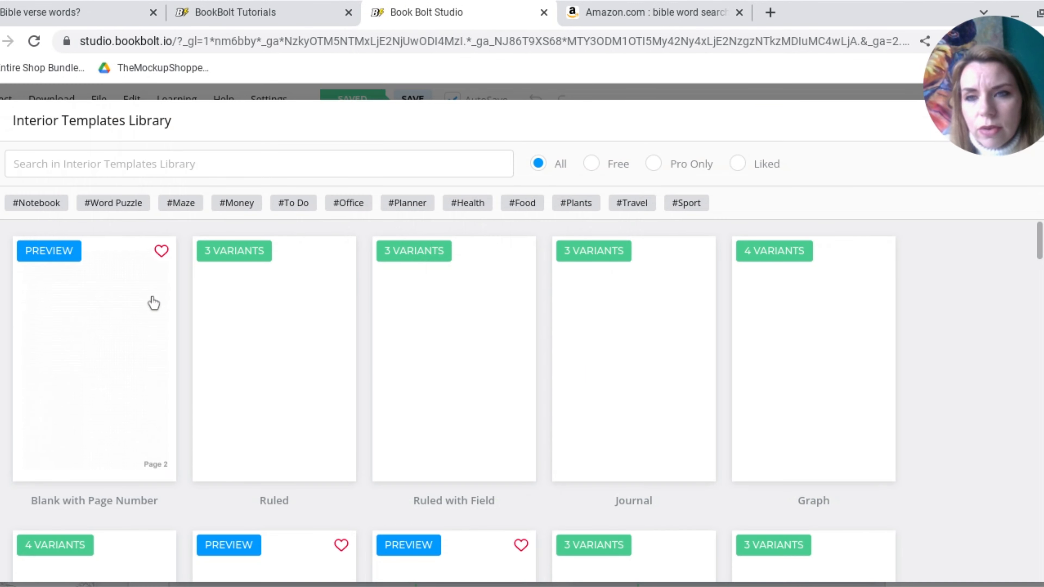
{"action": "left_click", "coordinate": [137, 208]}
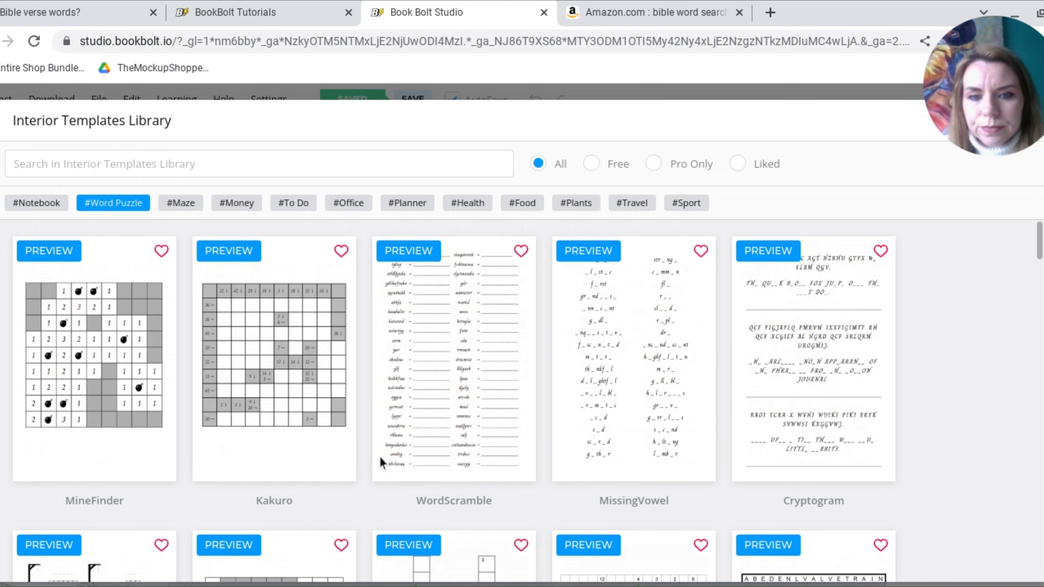
{"action": "scroll", "coordinate": [380, 455], "scroll_direction": "down", "scroll_amount": 5}
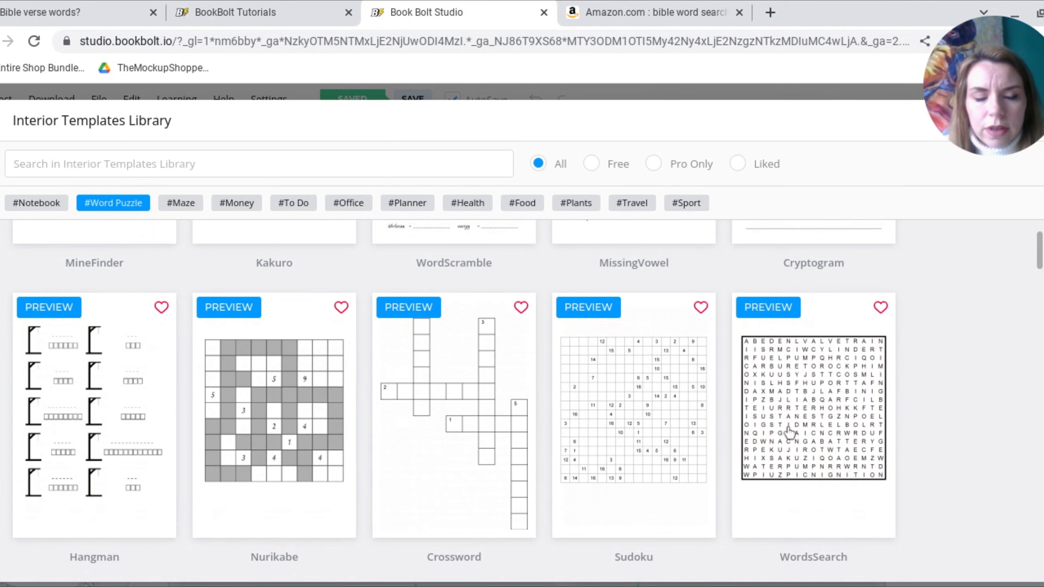
{"action": "left_click", "coordinate": [790, 432]}
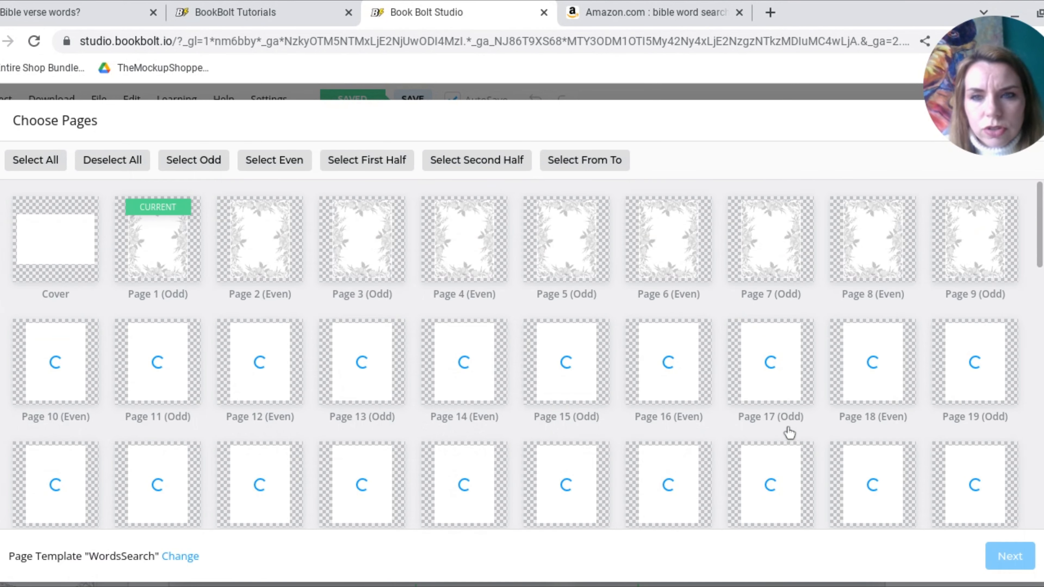
{"action": "left_click", "coordinate": [473, 321]}
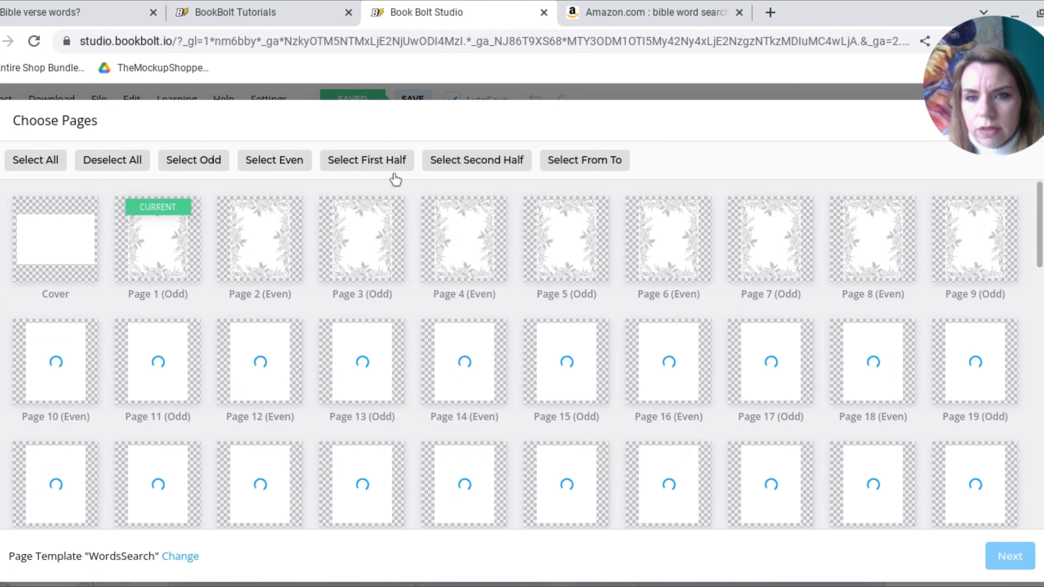
{"action": "left_click", "coordinate": [386, 163]}
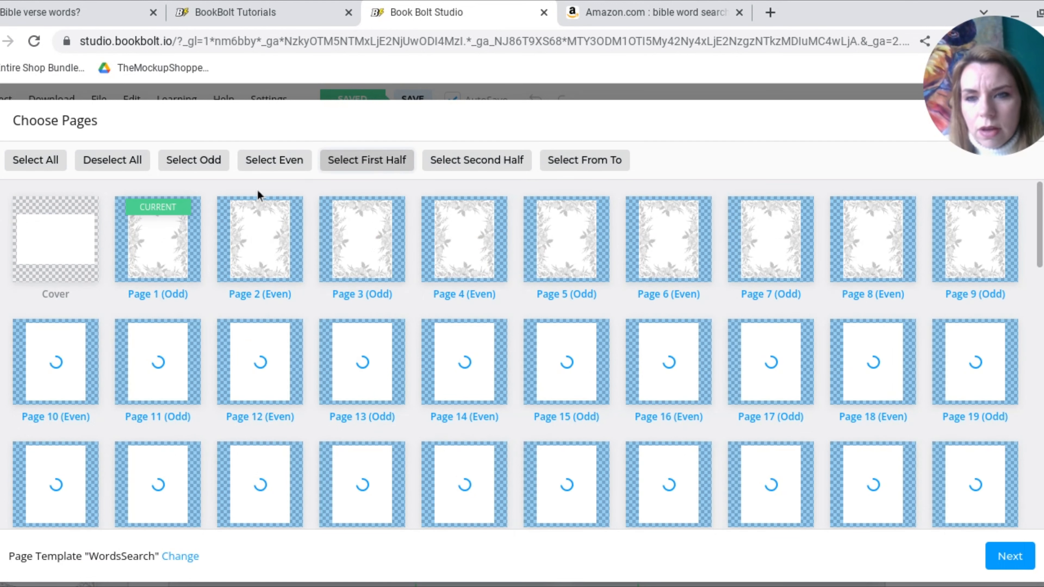
{"action": "left_click", "coordinate": [176, 241]}
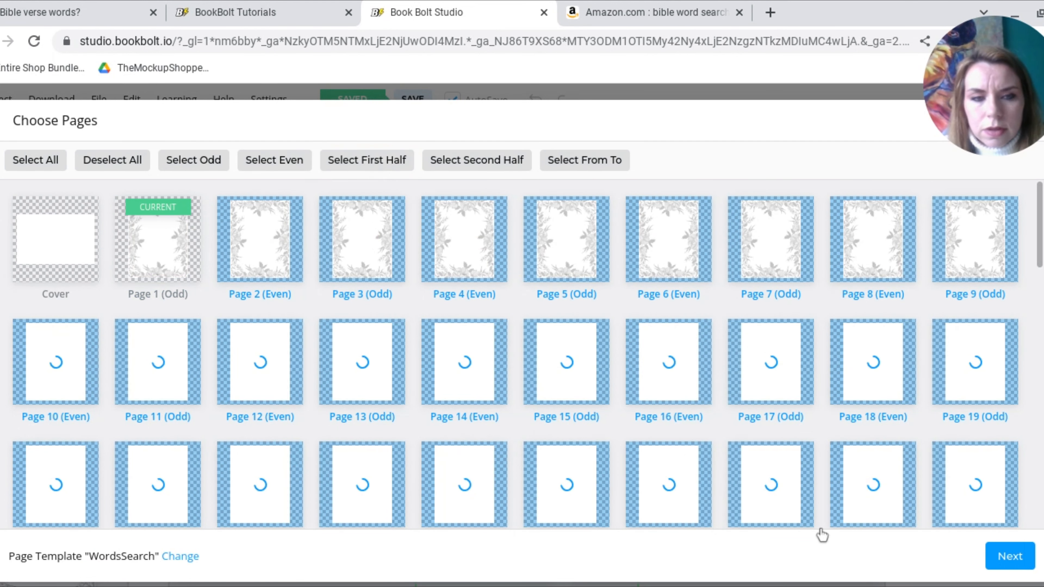
Accept the selected pages for the WordsSearch template and set the puzzle grid's font color to black
{"action": "left_click", "coordinate": [1019, 568]}
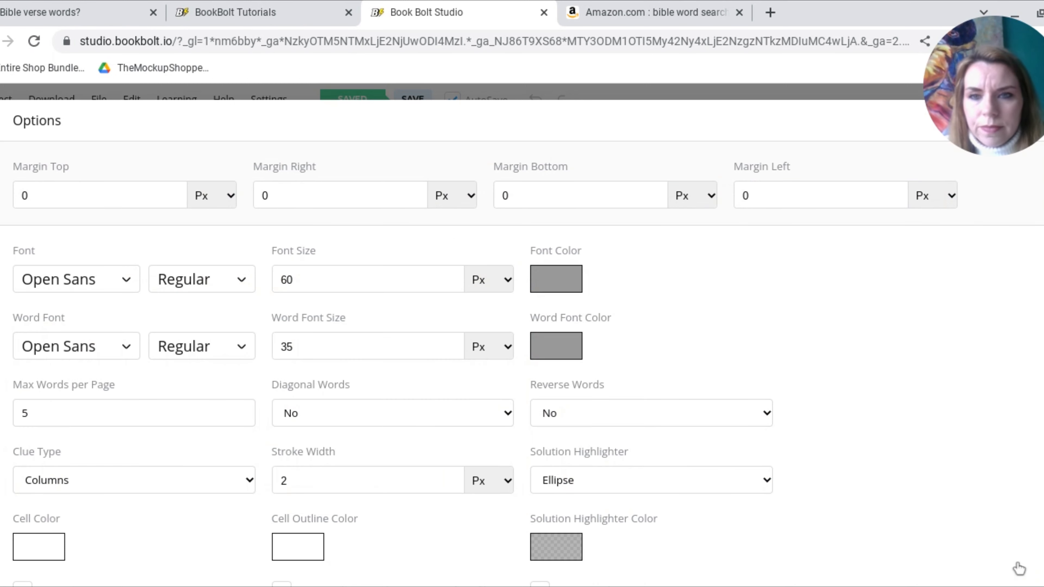
{"action": "left_click", "coordinate": [558, 284]}
{"action": "left_click", "coordinate": [555, 272]}
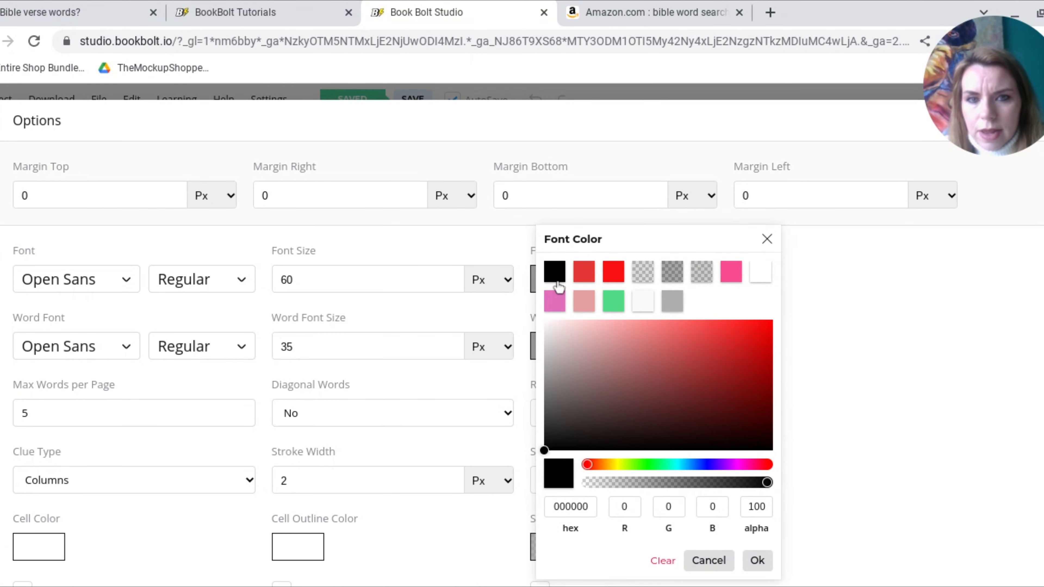
{"action": "left_click", "coordinate": [762, 561]}
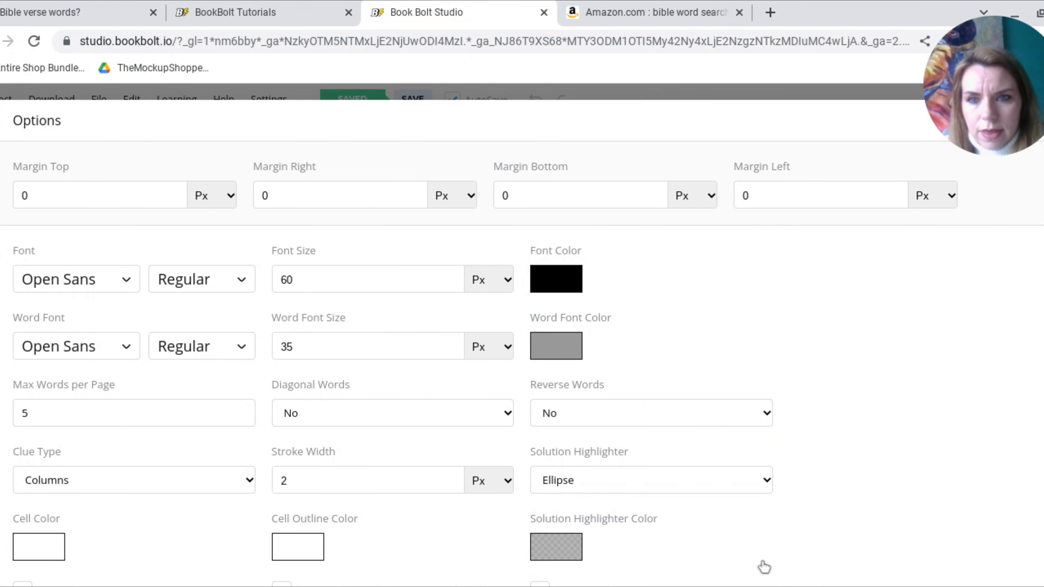
Format the word list in black Berkshire Swash with a word font size of 60 px
{"action": "left_click", "coordinate": [292, 347]}
{"action": "key", "text": "BackSpace"}
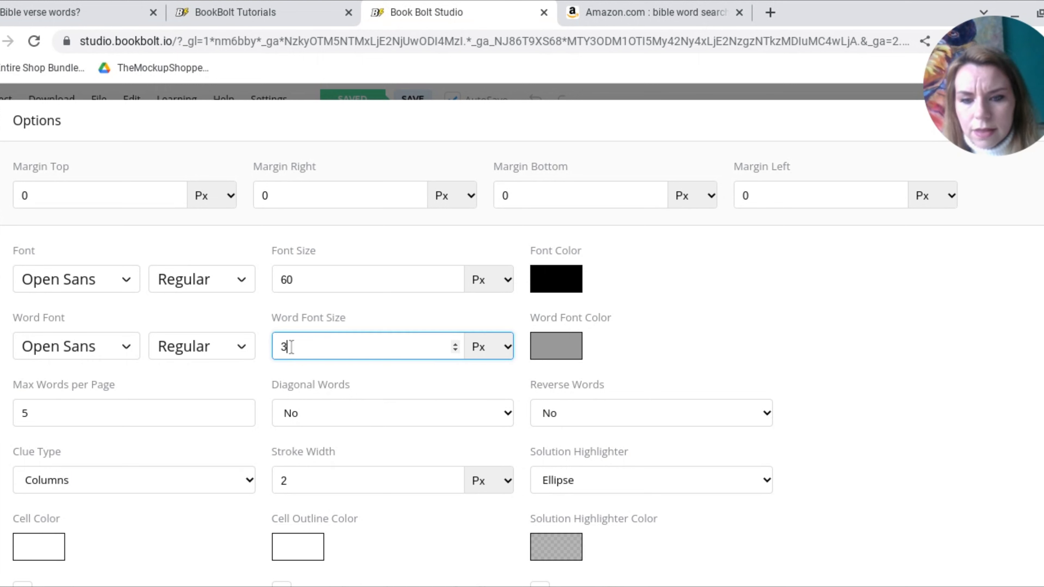
{"action": "type", "text": "60"}
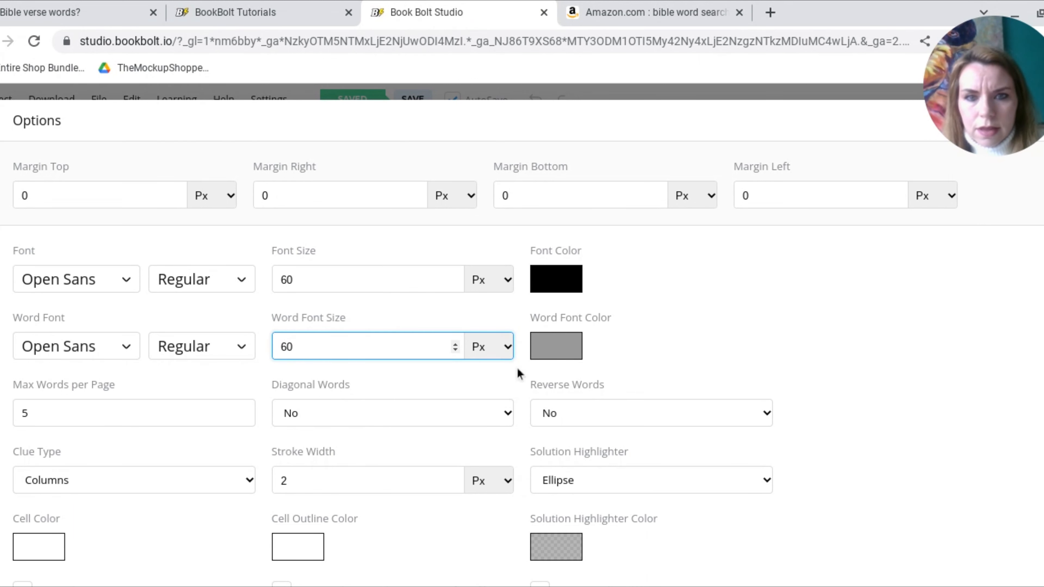
{"action": "left_click", "coordinate": [567, 358]}
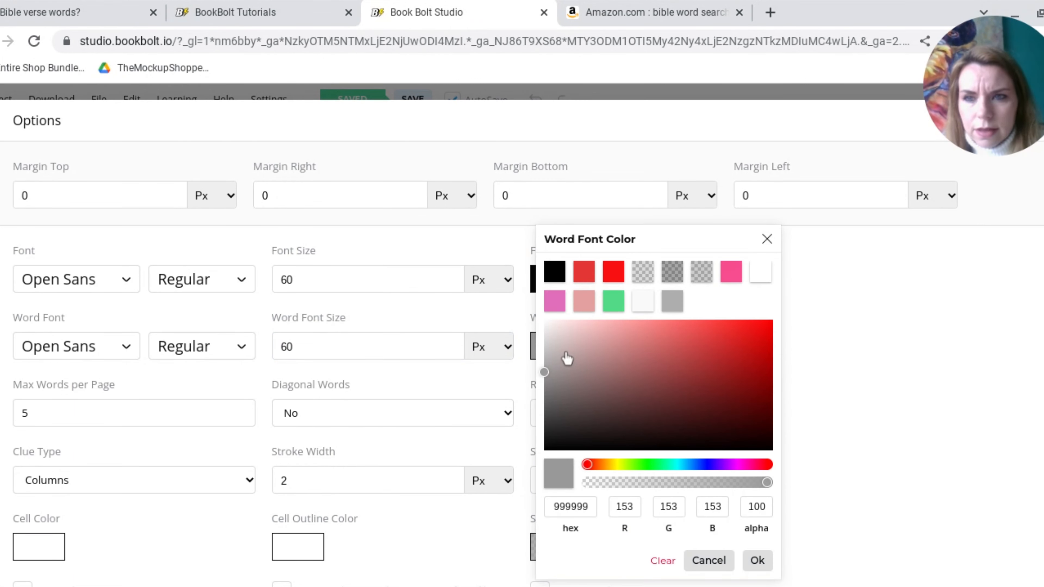
{"action": "left_click", "coordinate": [558, 268]}
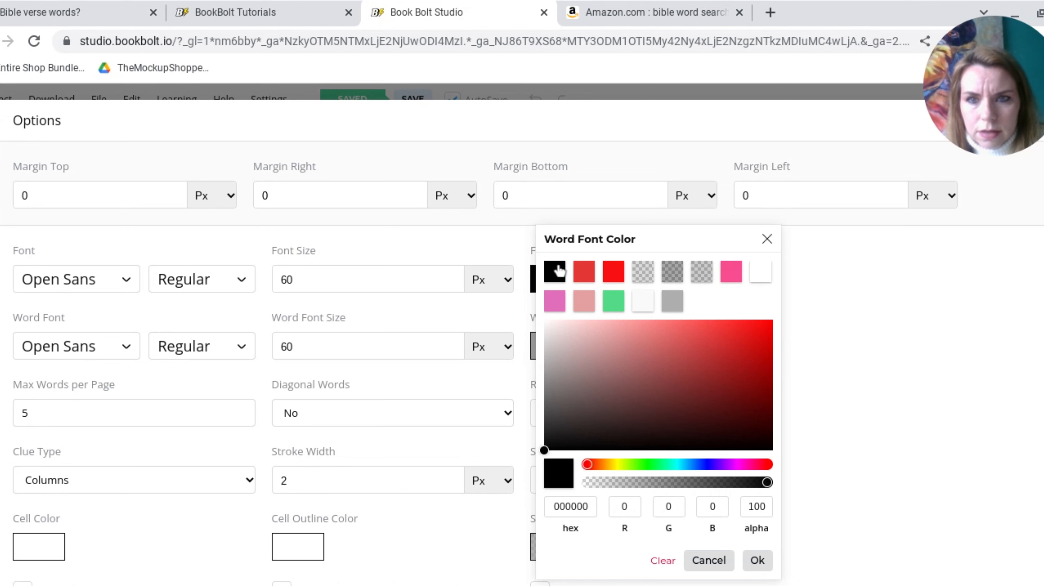
{"action": "left_click", "coordinate": [753, 569]}
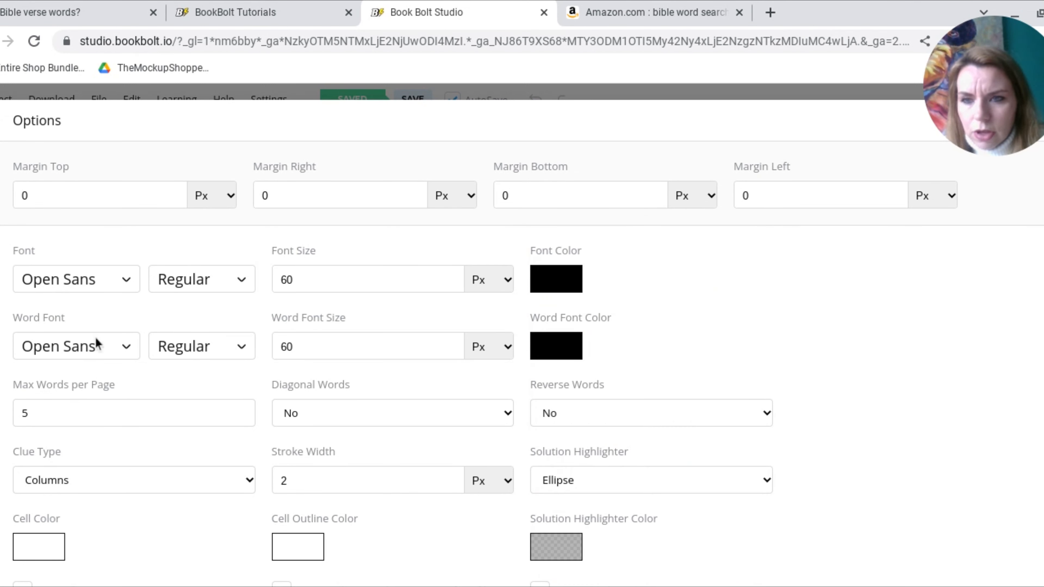
{"action": "left_click", "coordinate": [97, 350]}
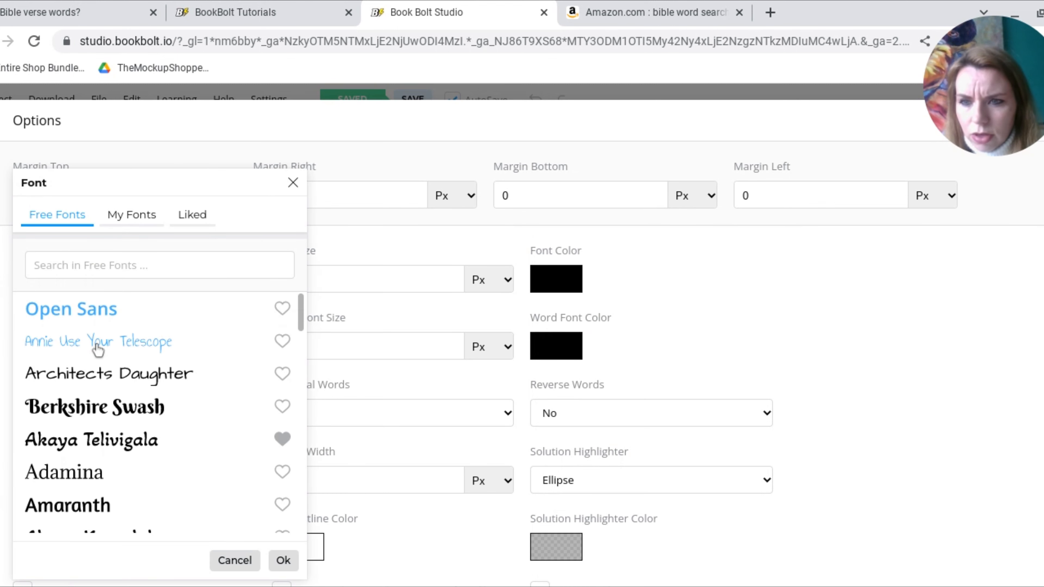
{"action": "left_click", "coordinate": [105, 407]}
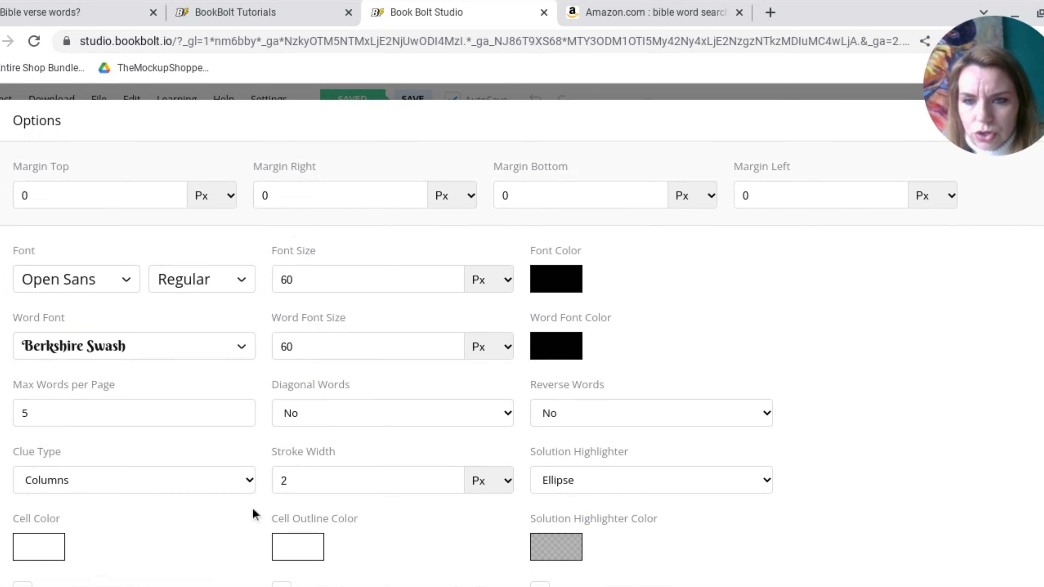
Set the maximum words per page to 20 and allow both diagonal and reverse words
{"action": "left_click", "coordinate": [154, 412]}
{"action": "key", "text": "BackSpace"}
{"action": "type", "text": "2"}
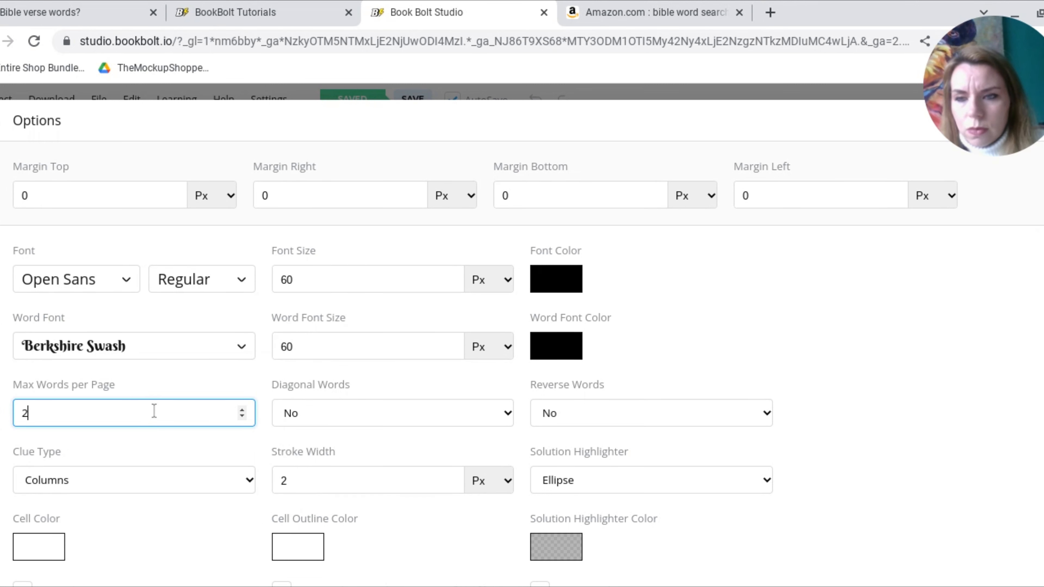
{"action": "type", "text": "0"}
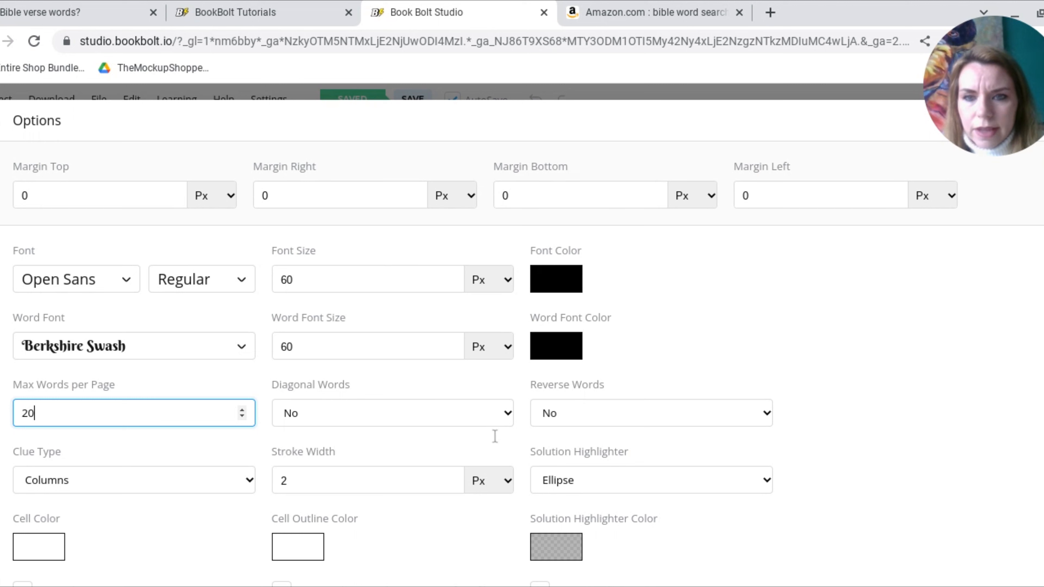
{"action": "left_click", "coordinate": [503, 415]}
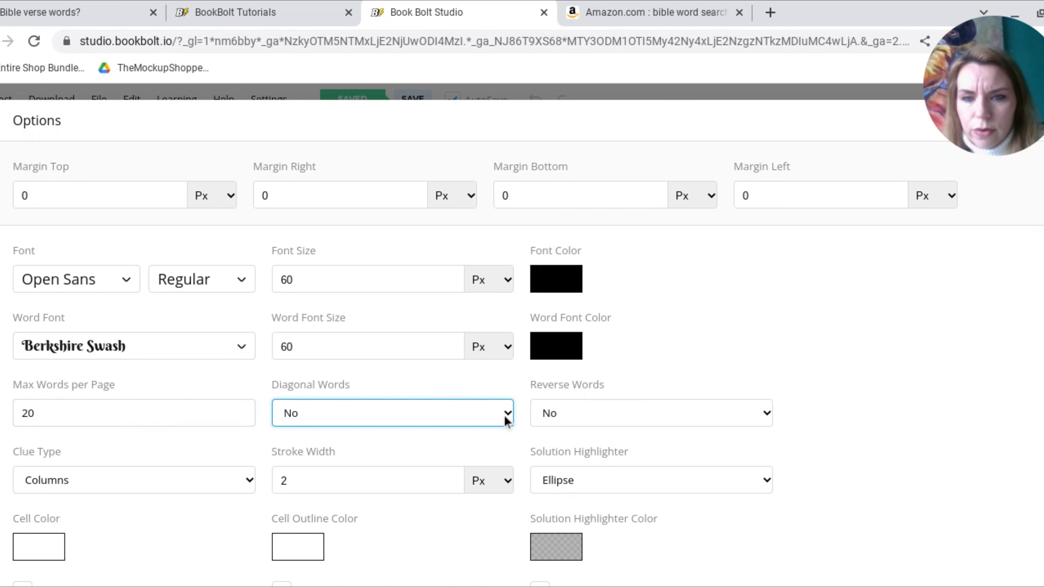
{"action": "left_click", "coordinate": [486, 435]}
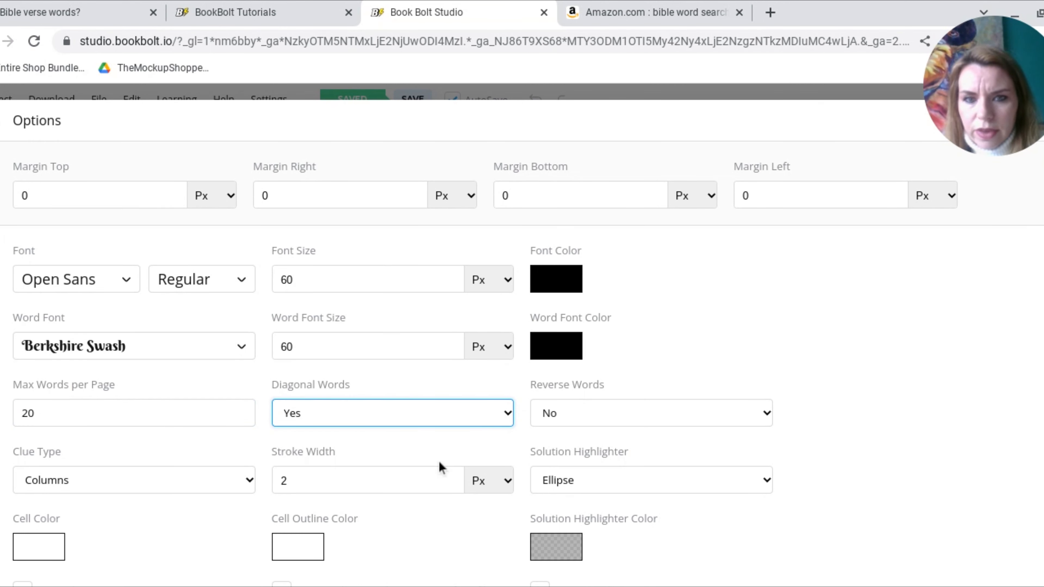
{"action": "left_click", "coordinate": [561, 412]}
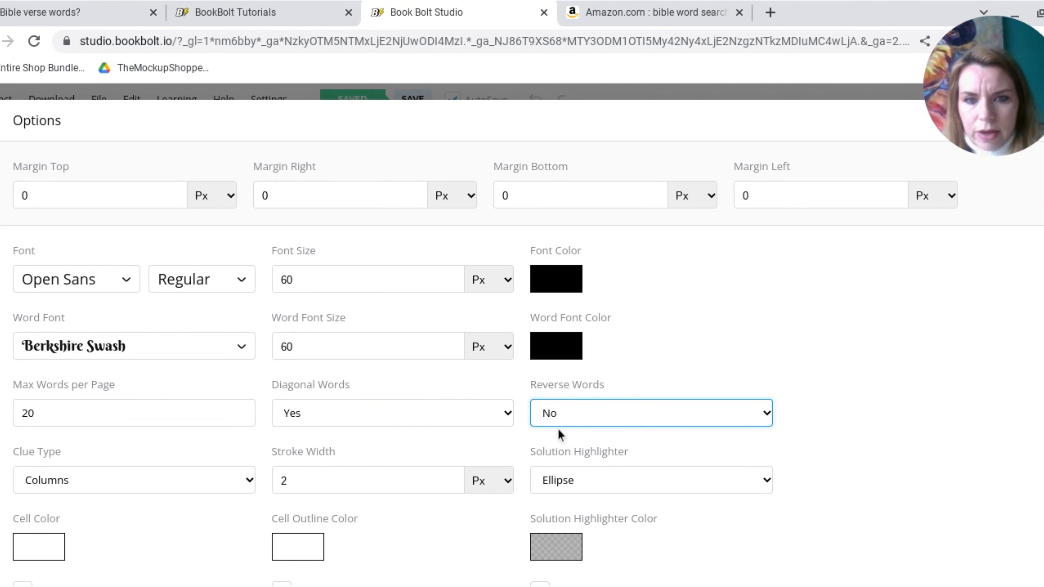
Set the solution highlighter to Line and keep the clue type as Columns
{"action": "left_click", "coordinate": [559, 481]}
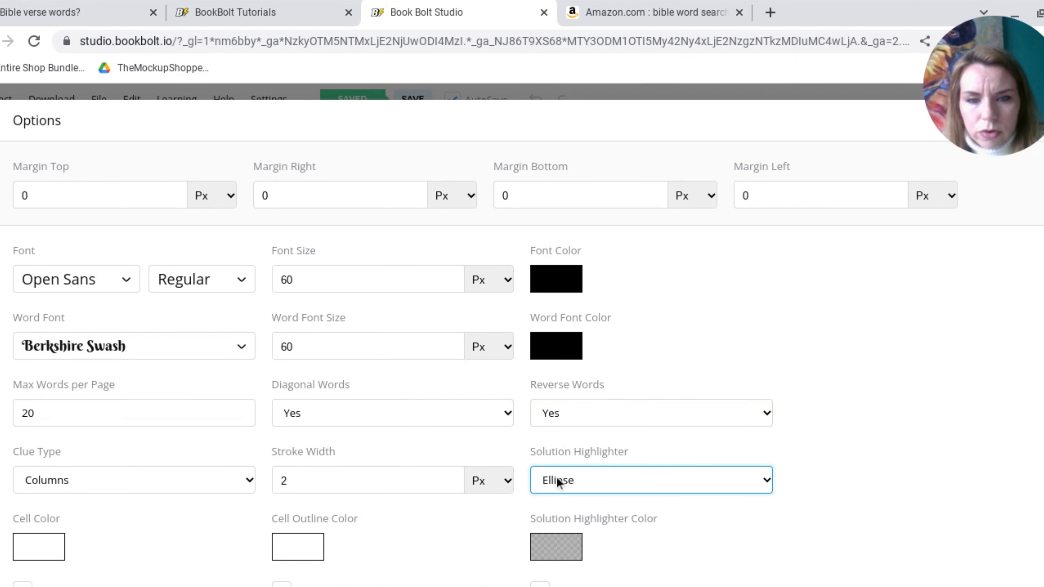
{"action": "left_click", "coordinate": [562, 459]}
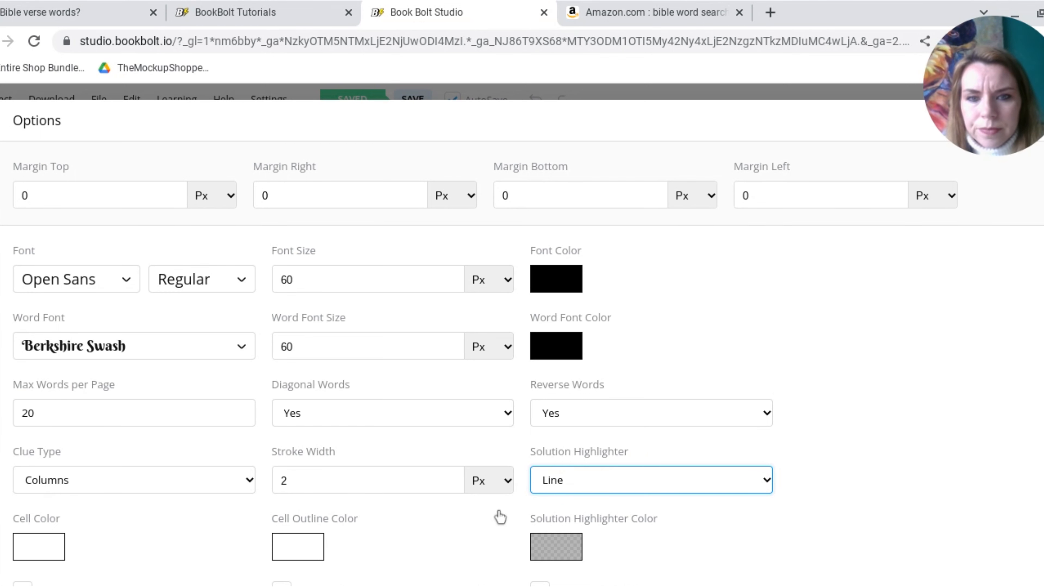
{"action": "scroll", "coordinate": [495, 528], "scroll_direction": "down", "scroll_amount": 3}
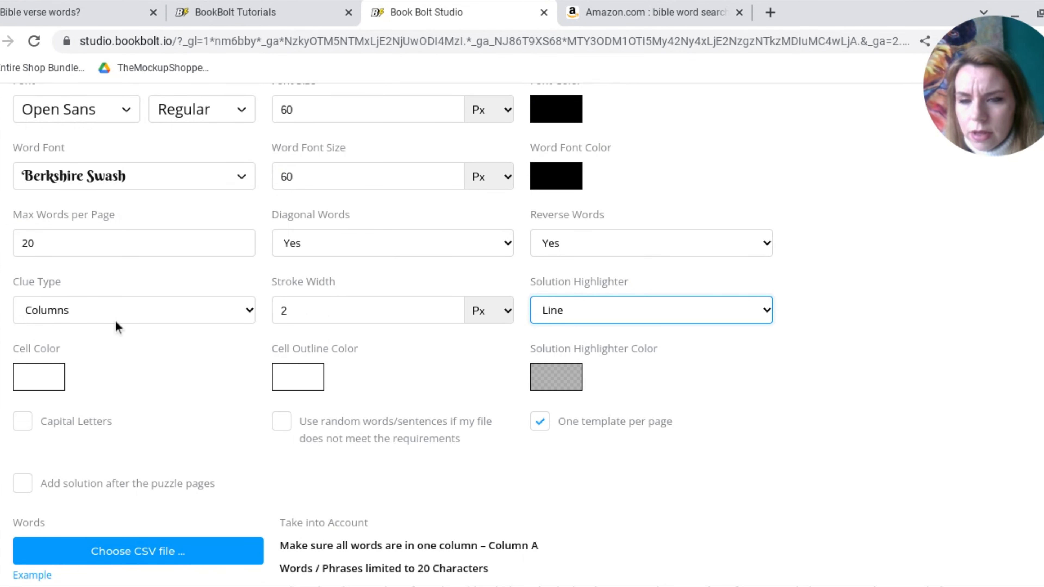
{"action": "left_click", "coordinate": [128, 320]}
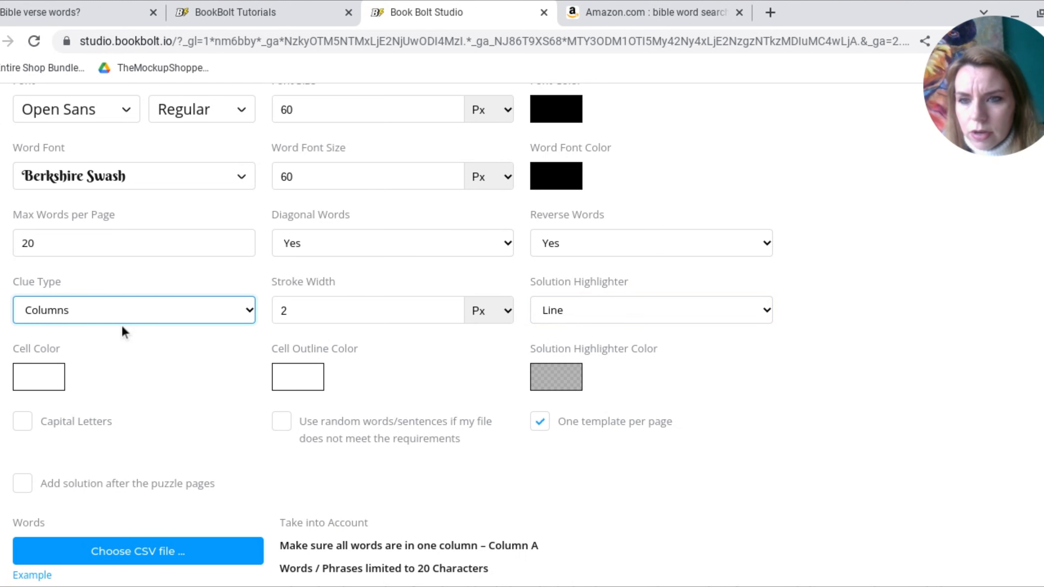
{"action": "left_click", "coordinate": [481, 346]}
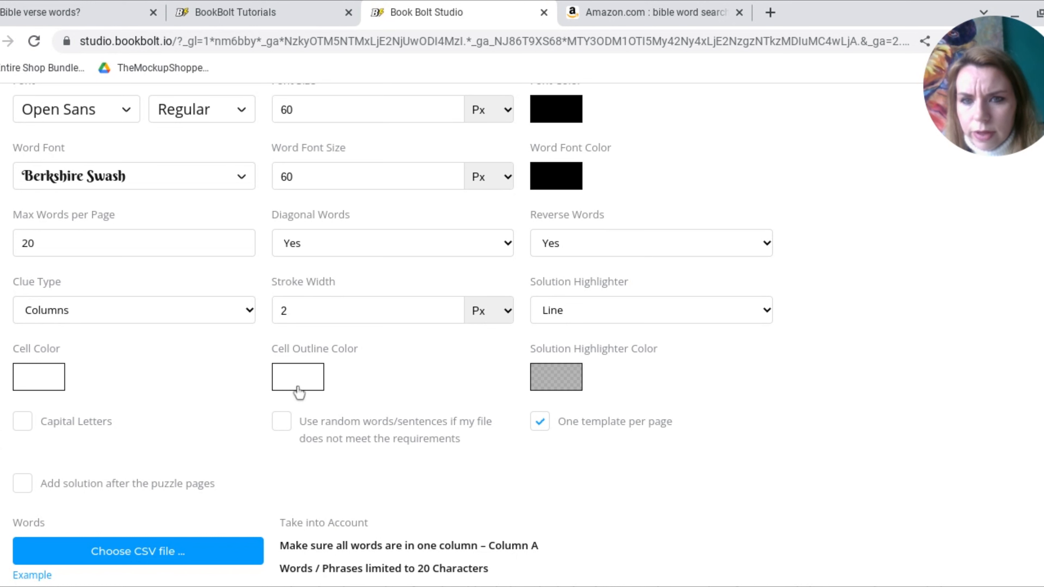
Enable random filler words and solutions after the puzzle pages, and load the word list from "Bible Wordsearch - Sheet1.csv"
{"action": "left_click", "coordinate": [287, 429]}
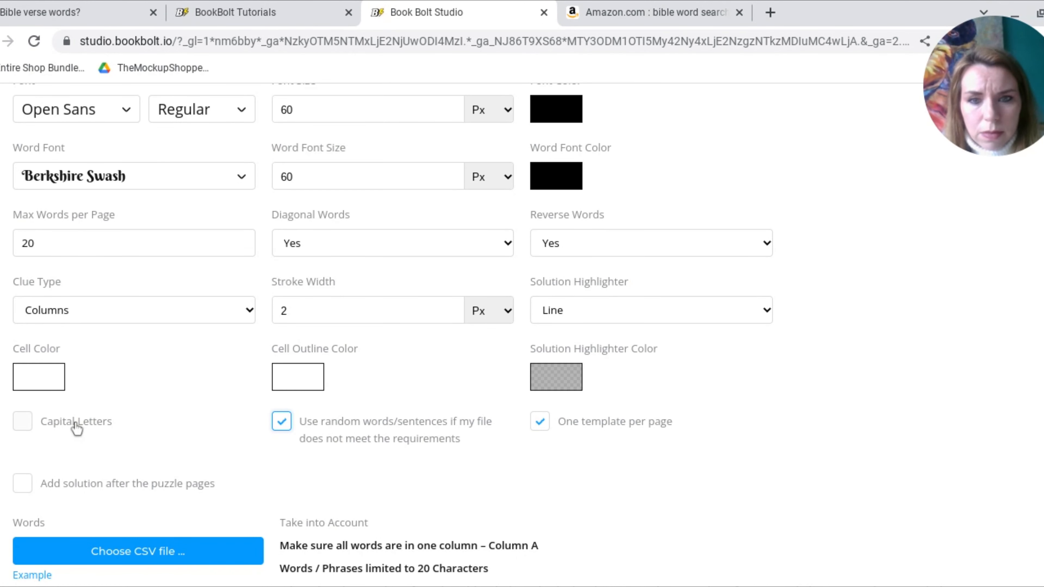
{"action": "scroll", "coordinate": [41, 472], "scroll_direction": "down", "scroll_amount": 2}
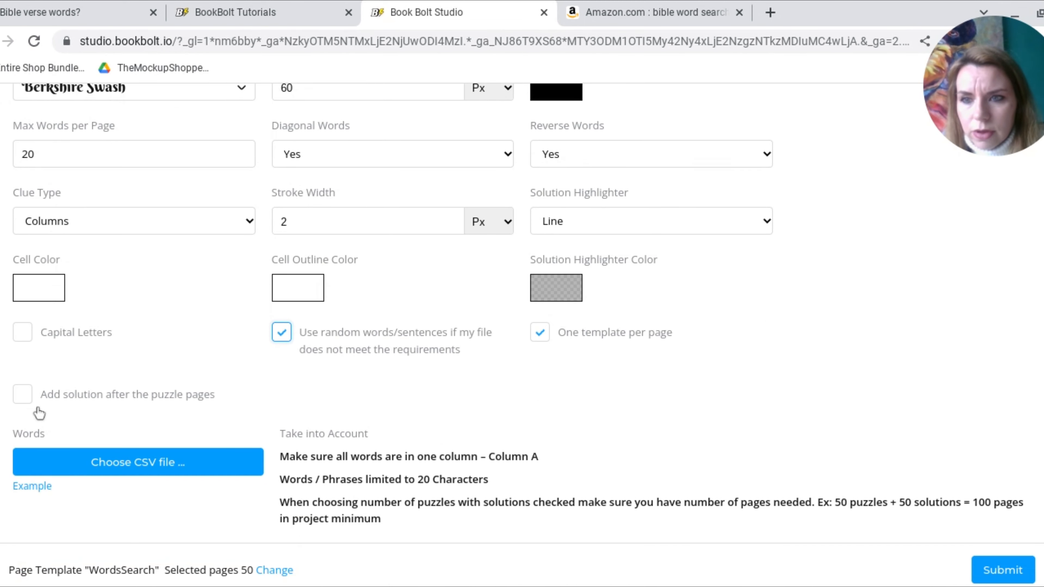
{"action": "left_click", "coordinate": [25, 405]}
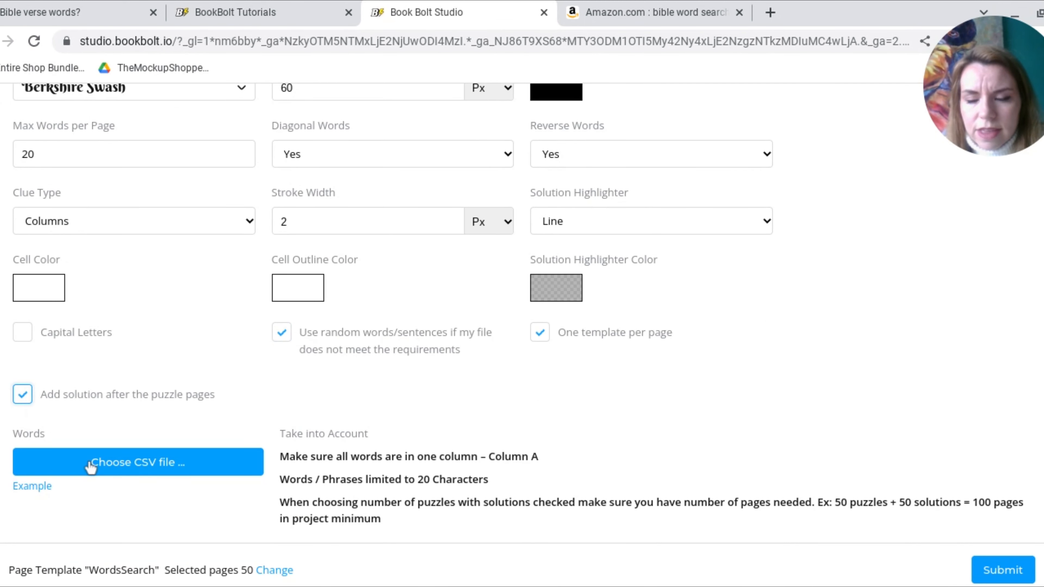
{"action": "left_click", "coordinate": [90, 467]}
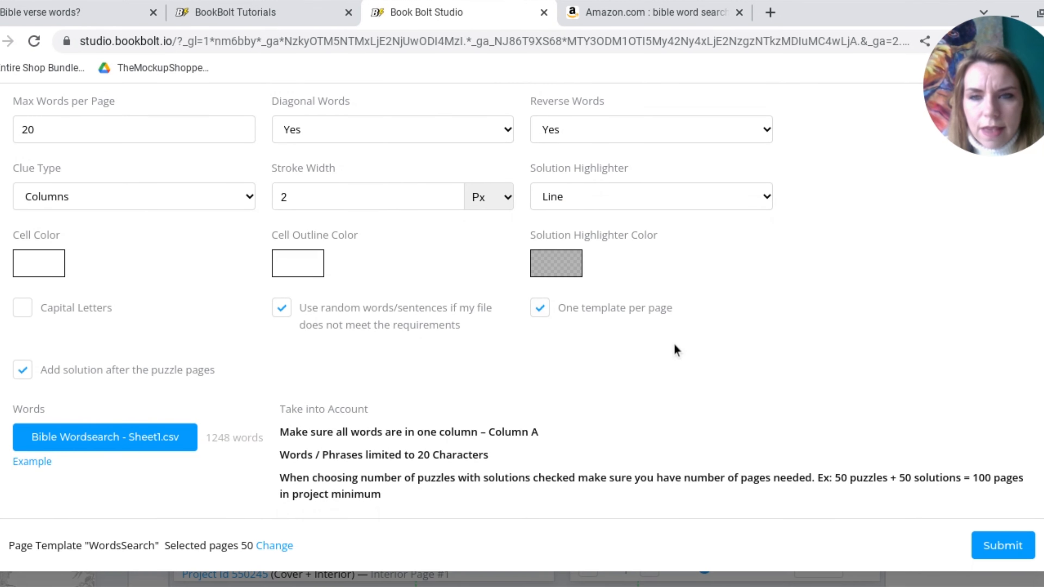
Review the word search options and generate the puzzles on the selected pages
{"action": "scroll", "coordinate": [673, 347], "scroll_direction": "up", "scroll_amount": 6}
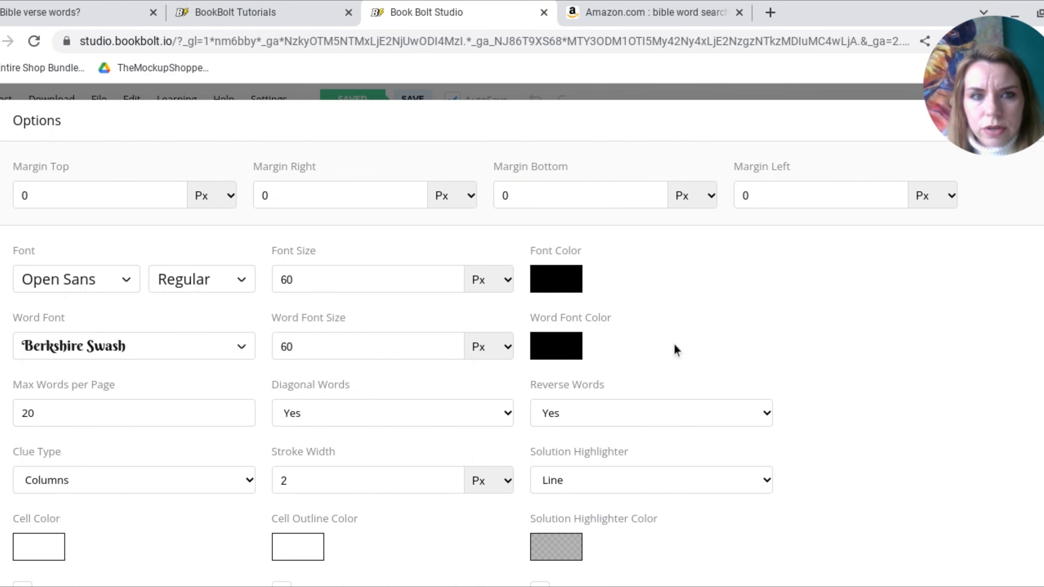
{"action": "scroll", "coordinate": [675, 349], "scroll_direction": "down", "scroll_amount": 2}
{"action": "scroll", "coordinate": [674, 346], "scroll_direction": "down", "scroll_amount": 4}
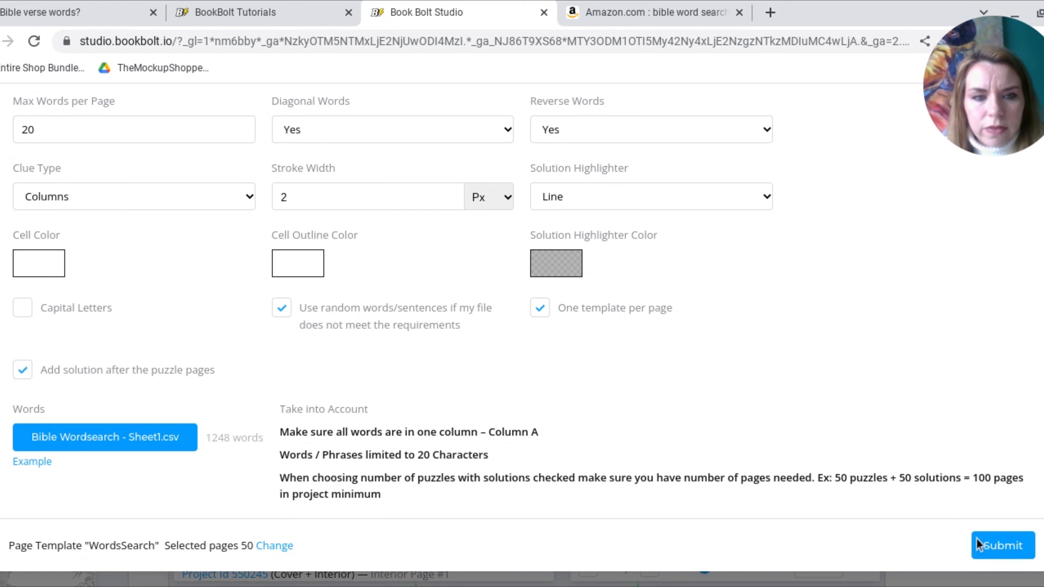
{"action": "left_click", "coordinate": [988, 547]}
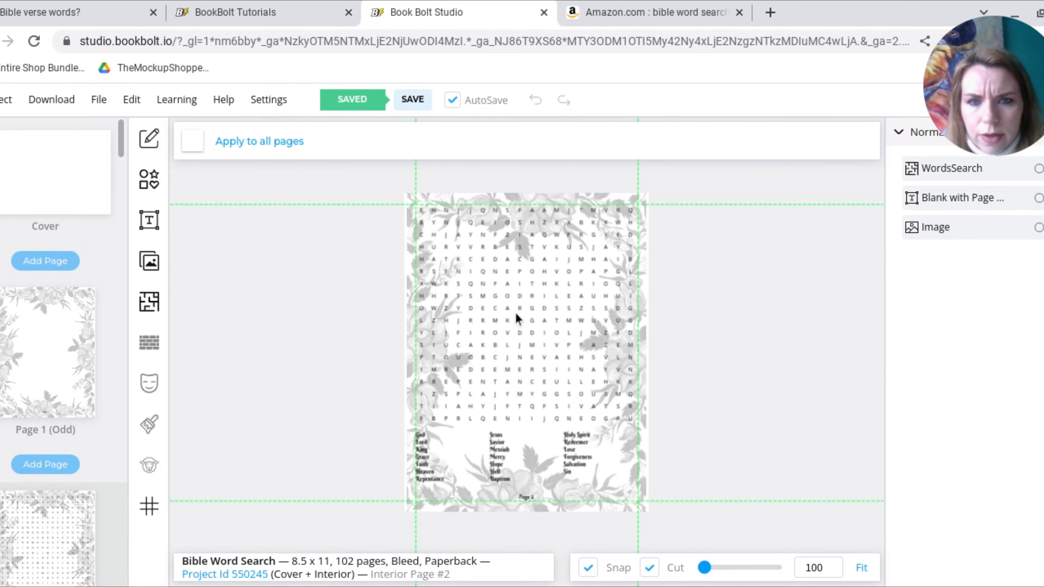
Shrink the word search on page 2 to fit inside the floral border and center it on the page
{"action": "left_click", "coordinate": [516, 315]}
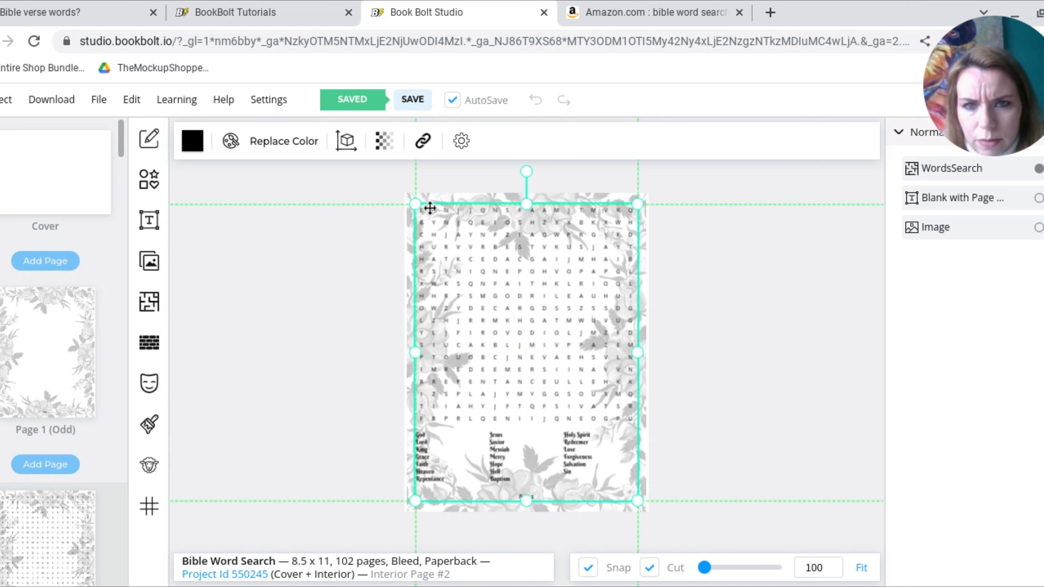
{"action": "left_click_drag", "start_coordinate": [415, 203], "coordinate": [432, 229]}
{"action": "left_click", "coordinate": [647, 249]}
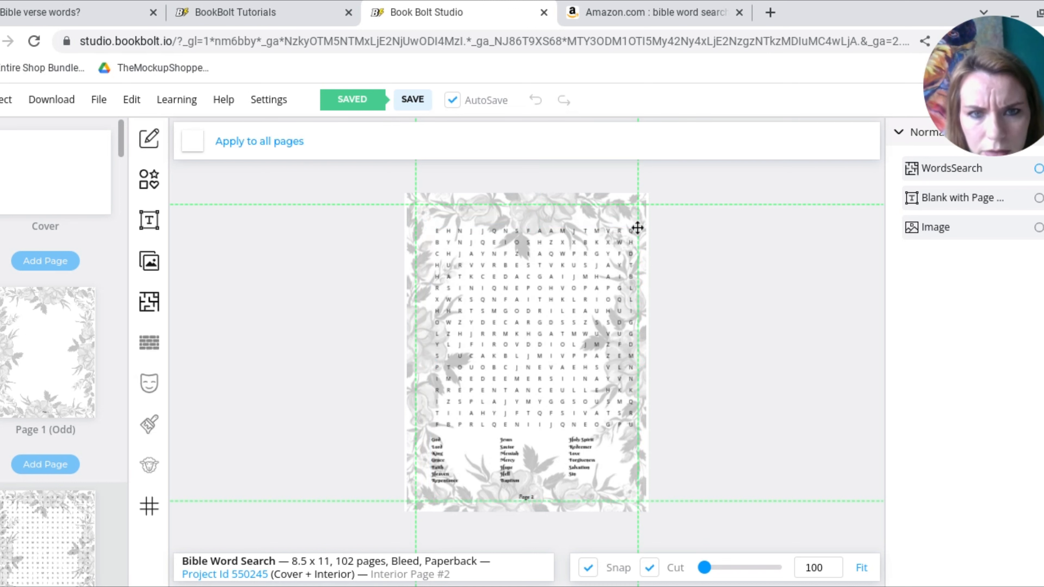
{"action": "left_click", "coordinate": [611, 237]}
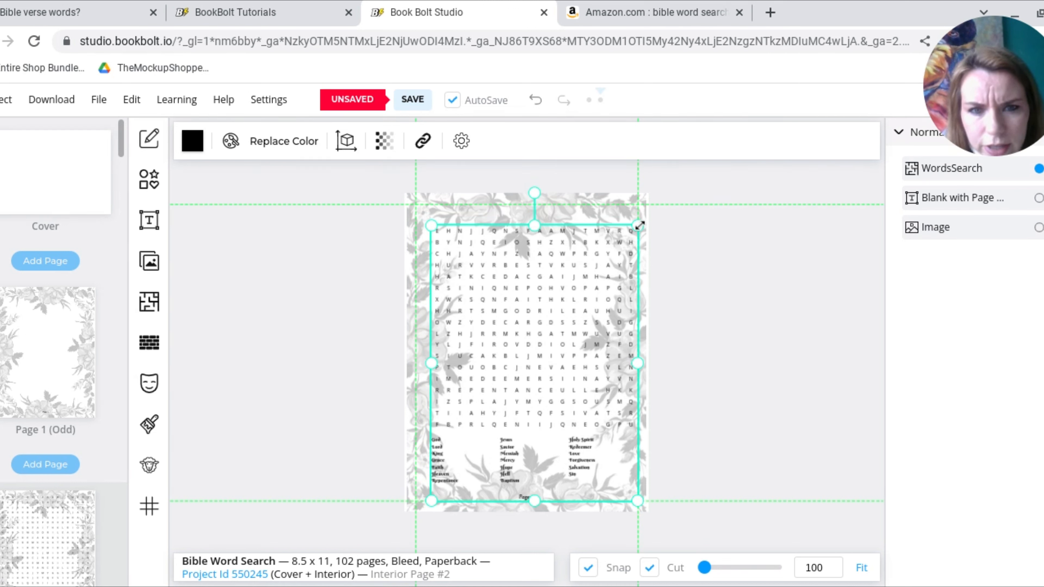
{"action": "left_click_drag", "start_coordinate": [631, 230], "coordinate": [596, 247]}
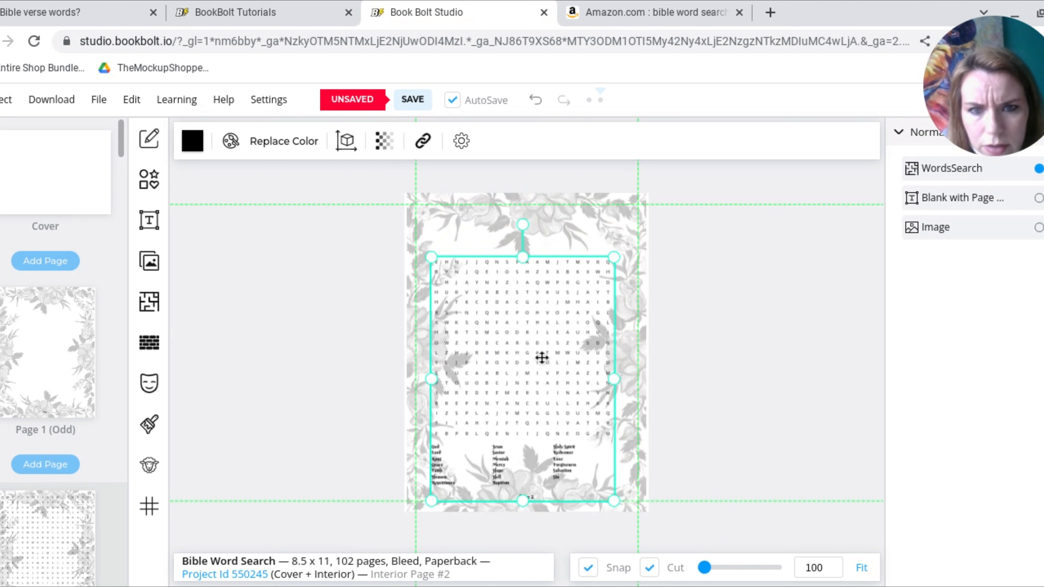
{"action": "left_click_drag", "start_coordinate": [546, 342], "coordinate": [546, 332]}
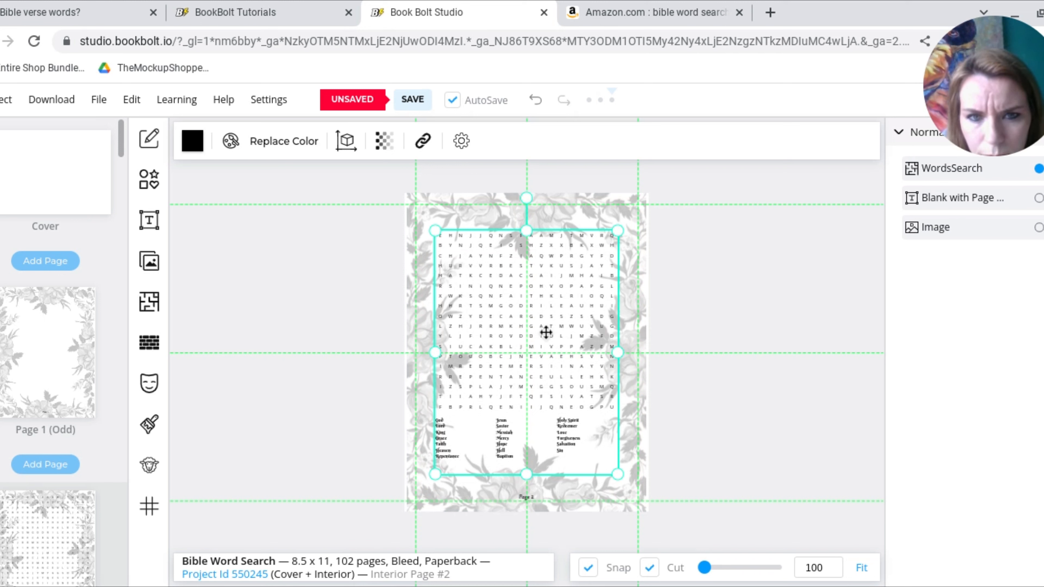
{"action": "left_click", "coordinate": [701, 349]}
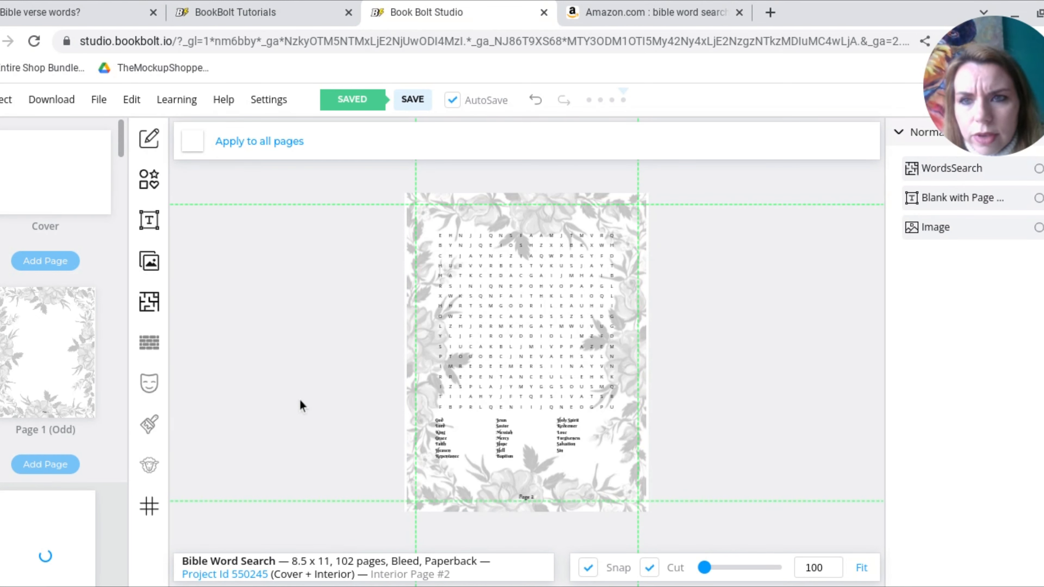
Add a heading to page 2 that reads "Puzzle 1"
{"action": "left_click", "coordinate": [152, 213]}
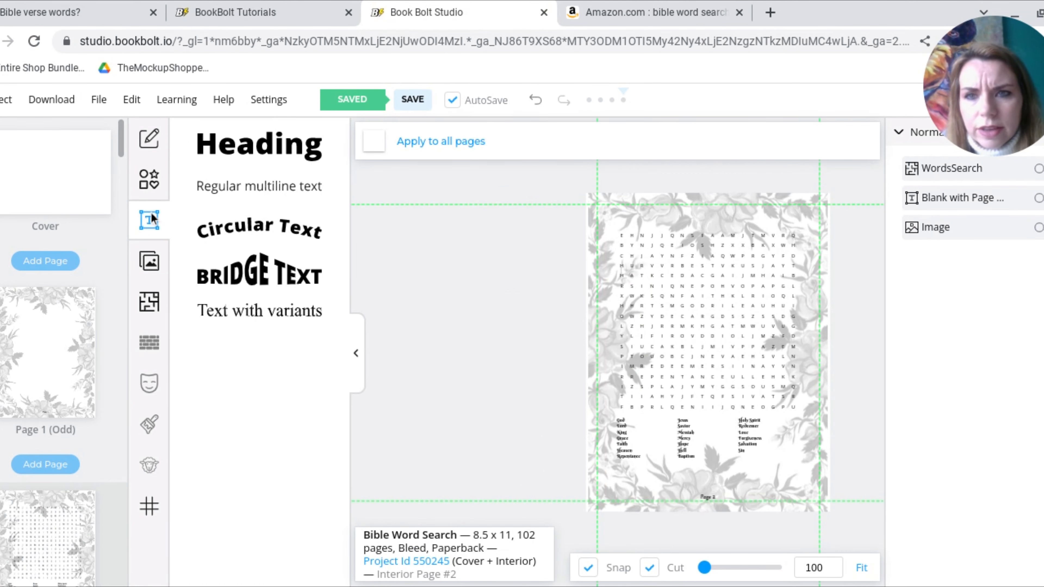
{"action": "left_click", "coordinate": [298, 152]}
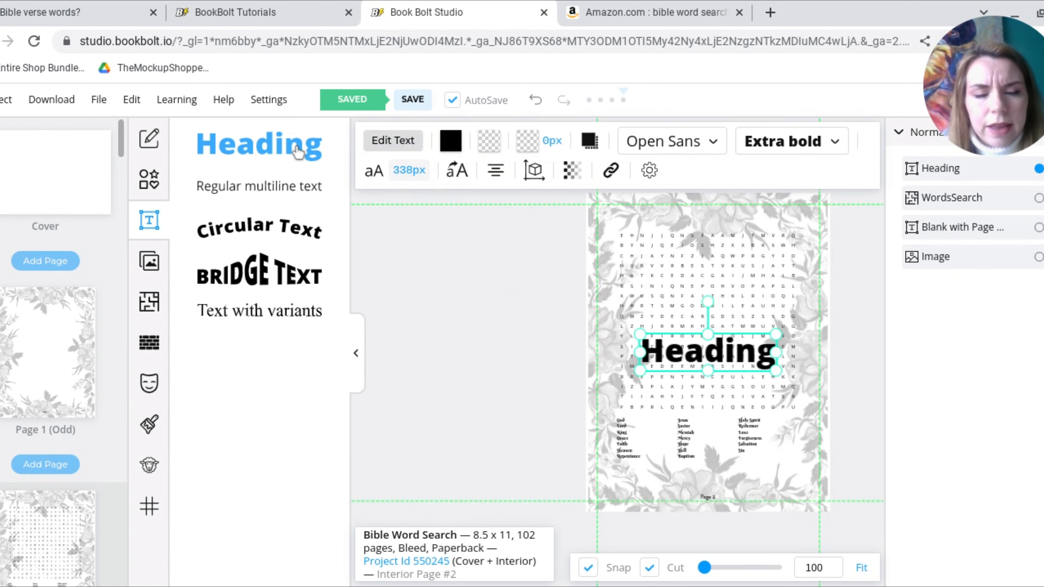
{"action": "double_click", "coordinate": [715, 342]}
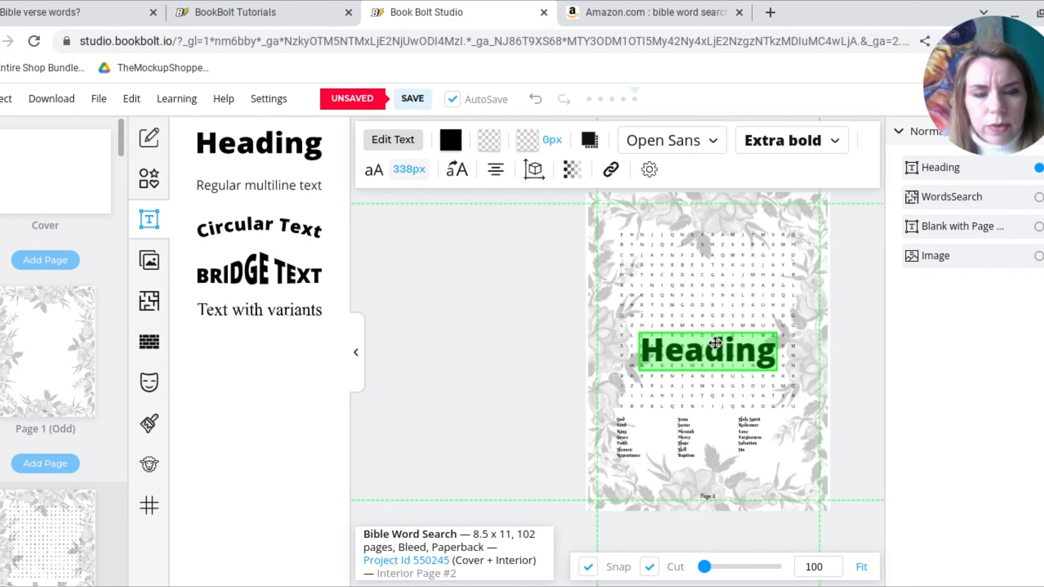
{"action": "type", "text": "Puzz"}
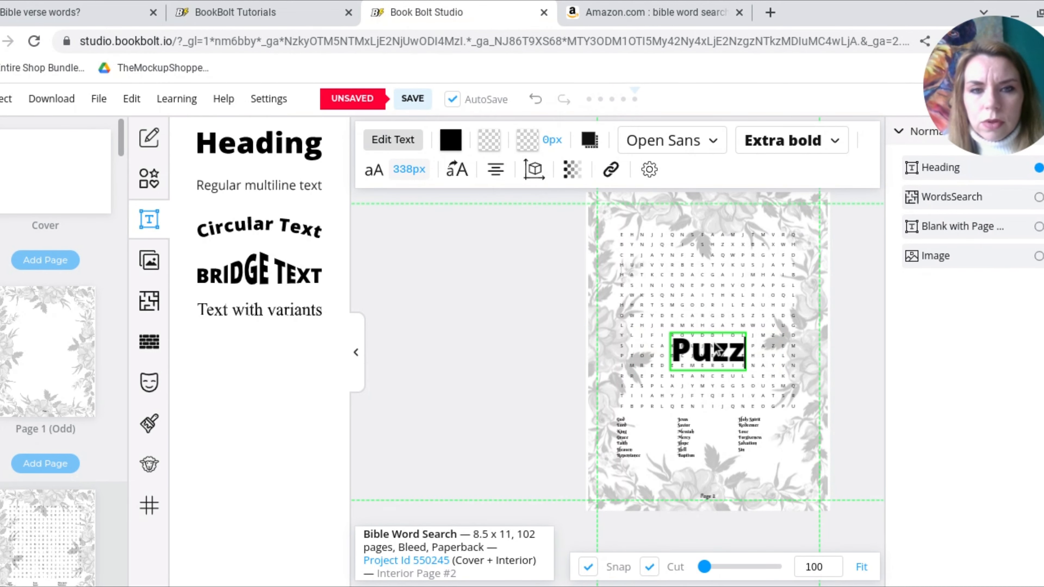
{"action": "type", "text": "le 1"}
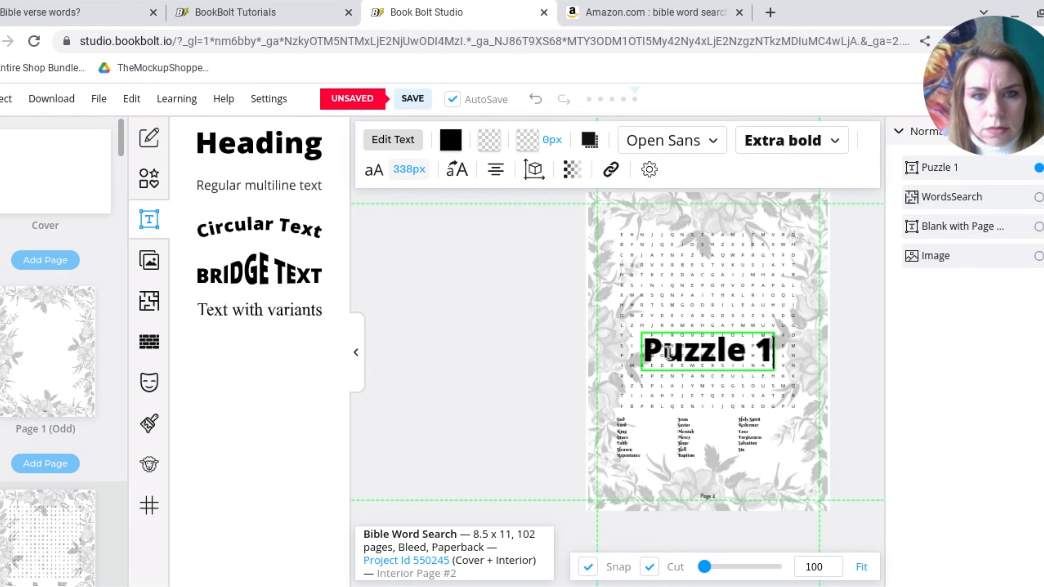
Change the font of the "Puzzle 1" heading to Architects Daughter
{"action": "key", "text": "ctrl+a"}
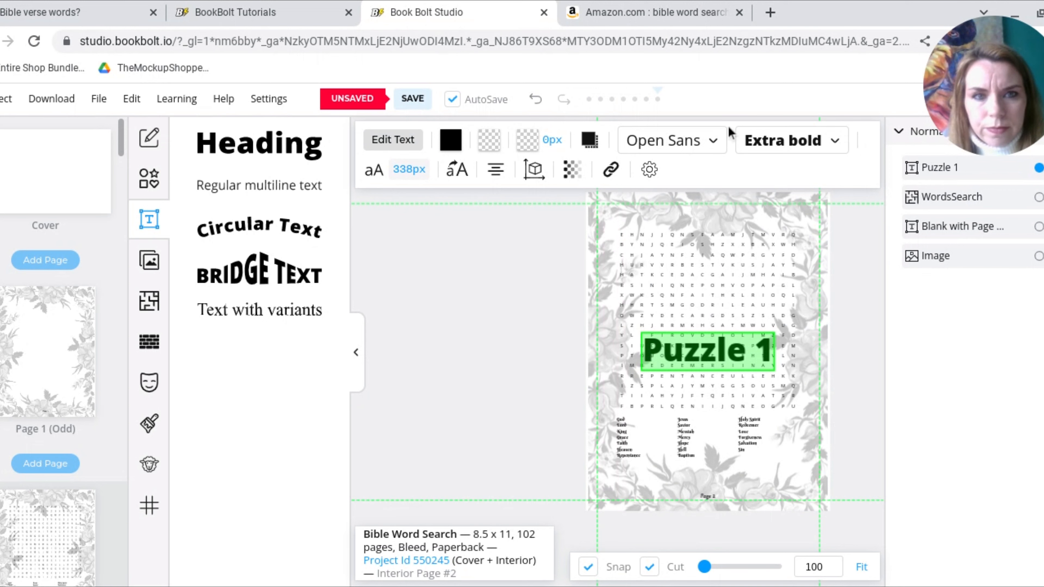
{"action": "left_click", "coordinate": [715, 140]}
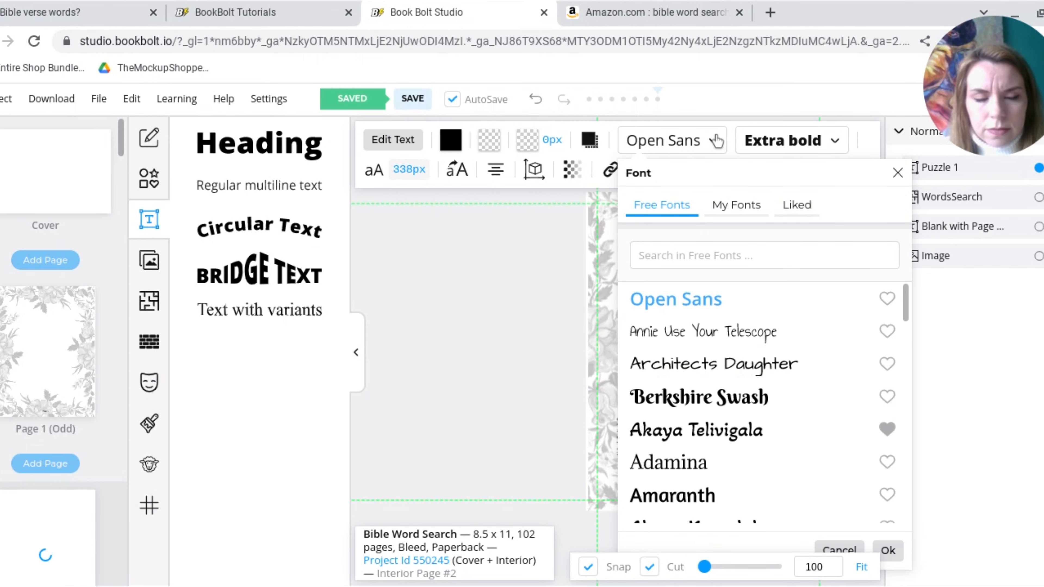
{"action": "left_click", "coordinate": [679, 364]}
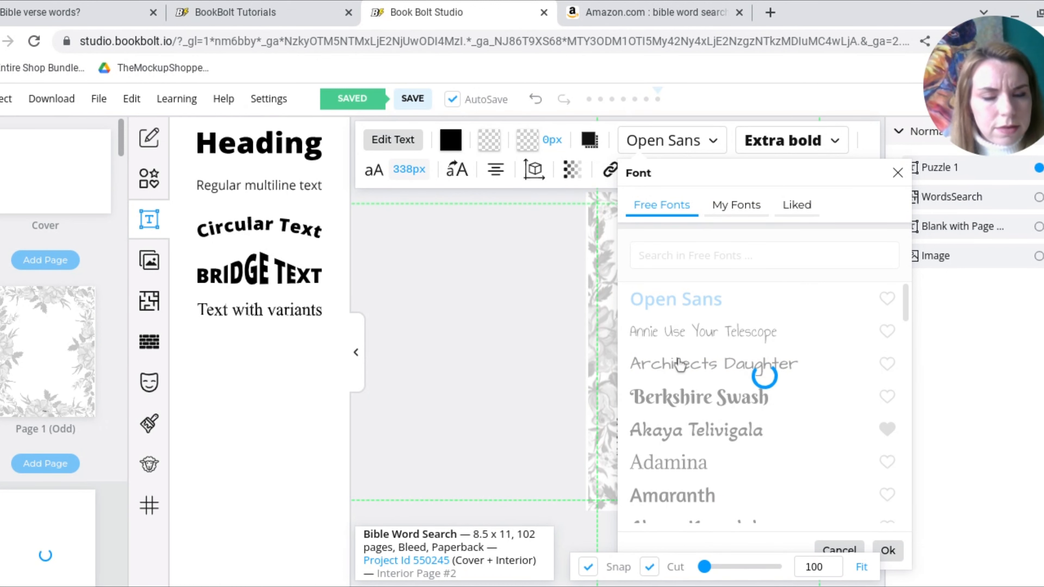
{"action": "left_click", "coordinate": [889, 552]}
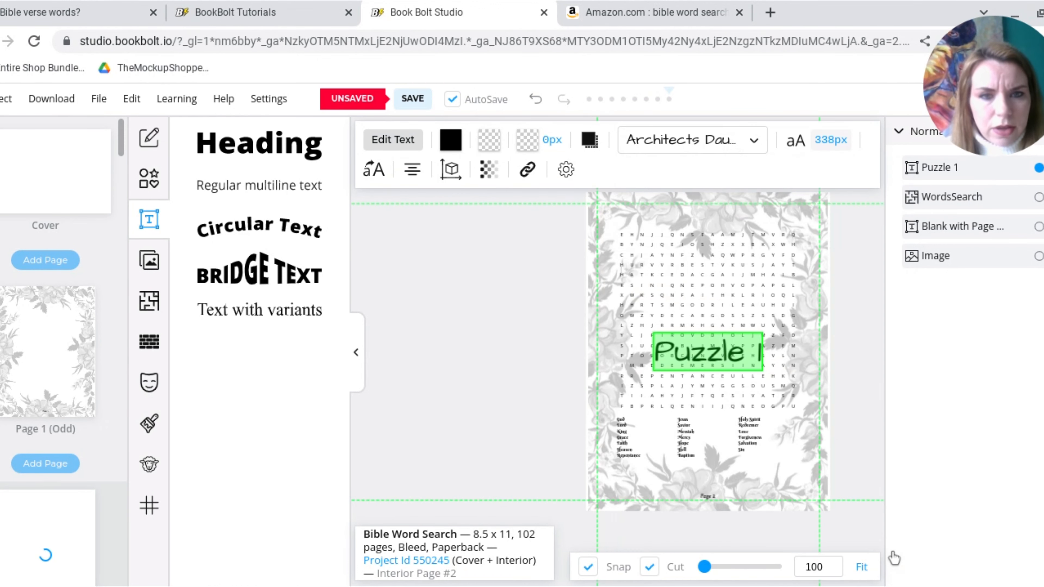
Shrink the "Puzzle 1" title and place it above the upper-left corner of the word search grid
{"action": "left_click", "coordinate": [727, 351]}
{"action": "left_click", "coordinate": [667, 337]}
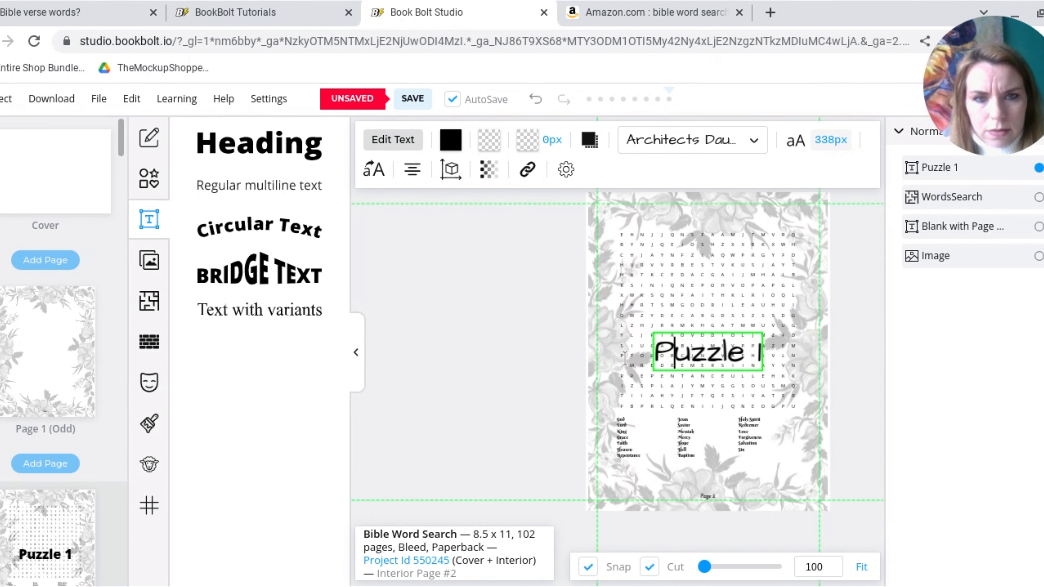
{"action": "left_click", "coordinate": [683, 353]}
{"action": "left_click", "coordinate": [682, 353]}
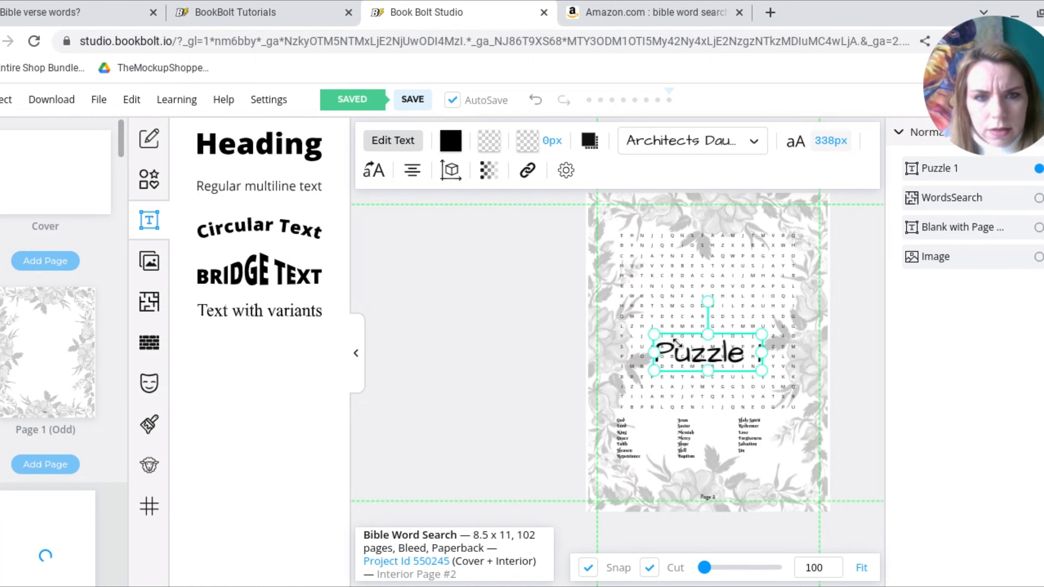
{"action": "left_click_drag", "start_coordinate": [677, 343], "coordinate": [635, 223]}
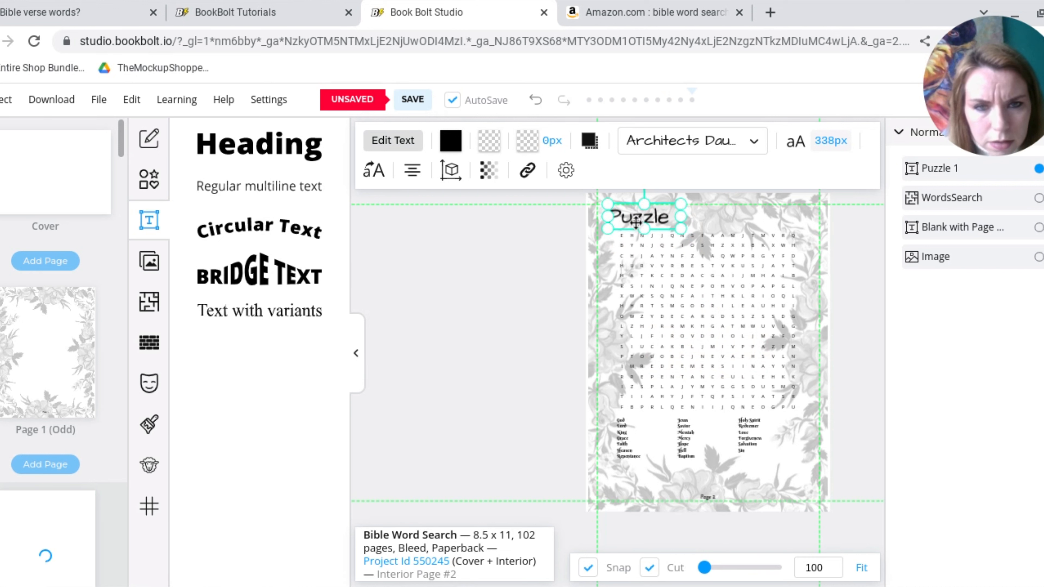
{"action": "left_click", "coordinate": [600, 298]}
{"action": "left_click", "coordinate": [675, 266]}
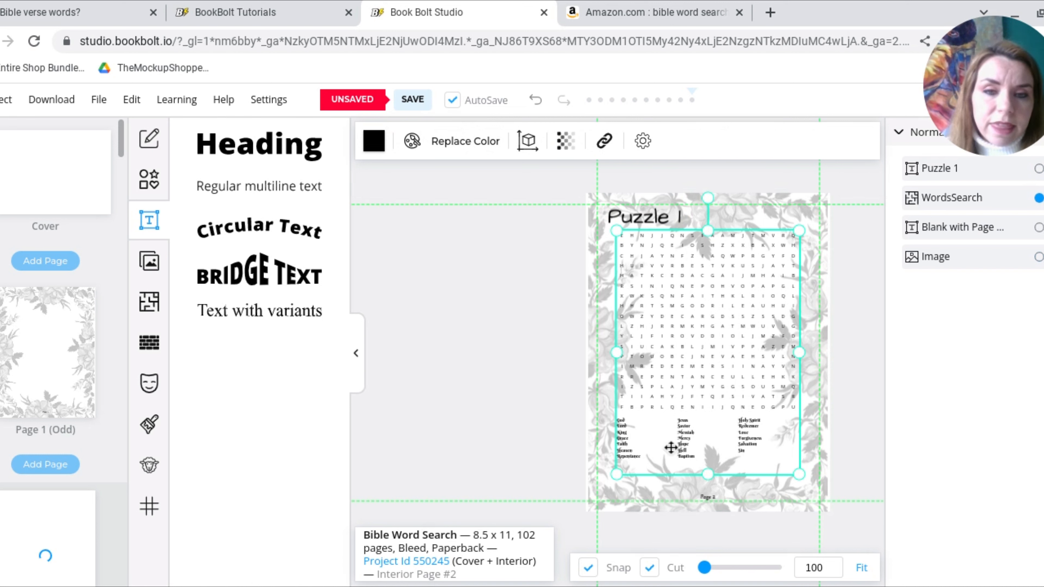
Duplicate the "Puzzle 1" title and place the copy below the word list, near the bottom of the page
{"action": "left_click", "coordinate": [647, 221]}
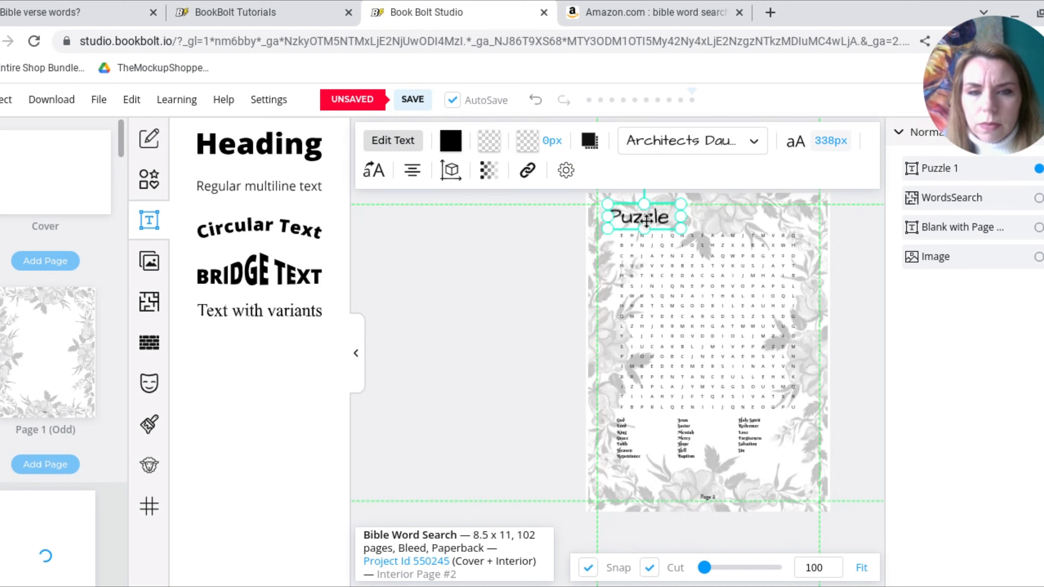
{"action": "key", "text": "ctrl+v"}
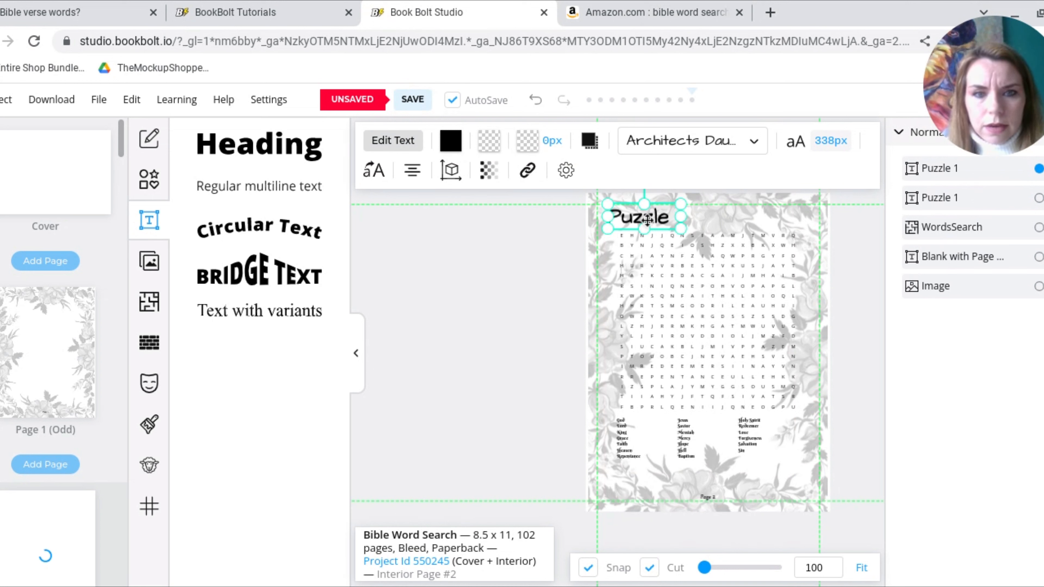
{"action": "left_click_drag", "start_coordinate": [647, 221], "coordinate": [647, 482]}
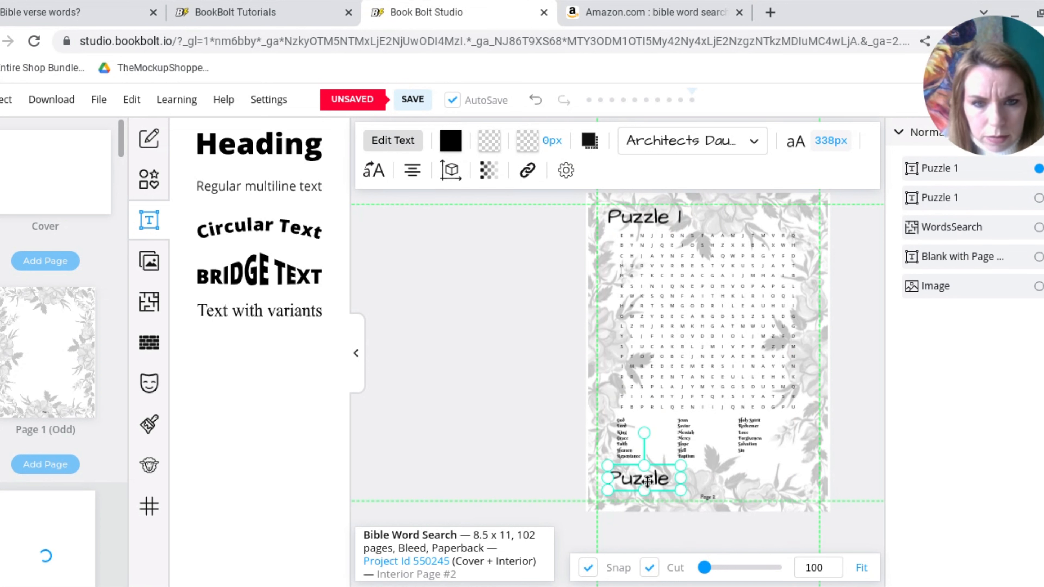
Replace the text of the copied title below the word list with "Answers on Page 52"
{"action": "double_click", "coordinate": [647, 482]}
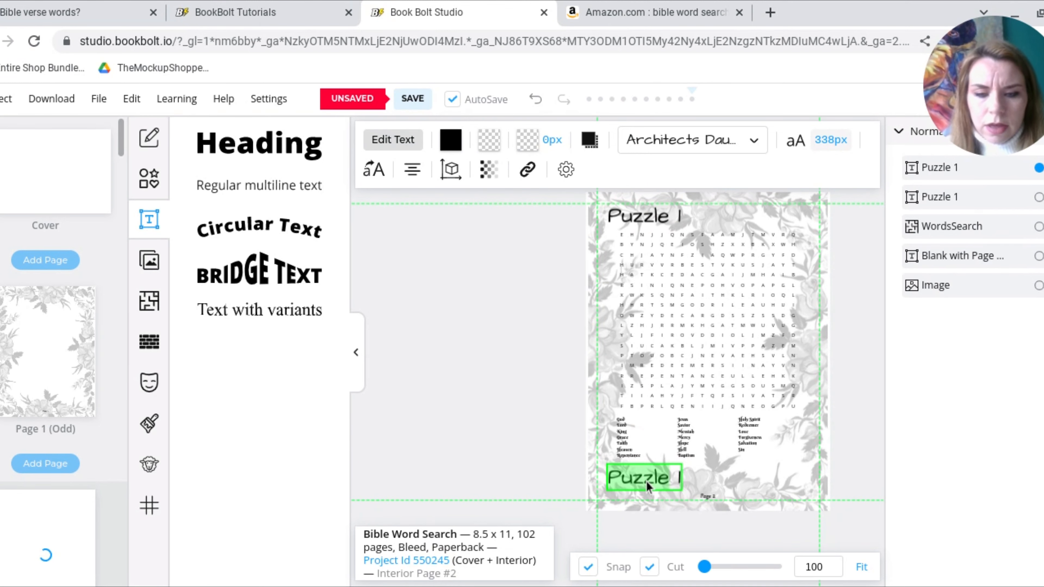
{"action": "type", "text": "Answes"}
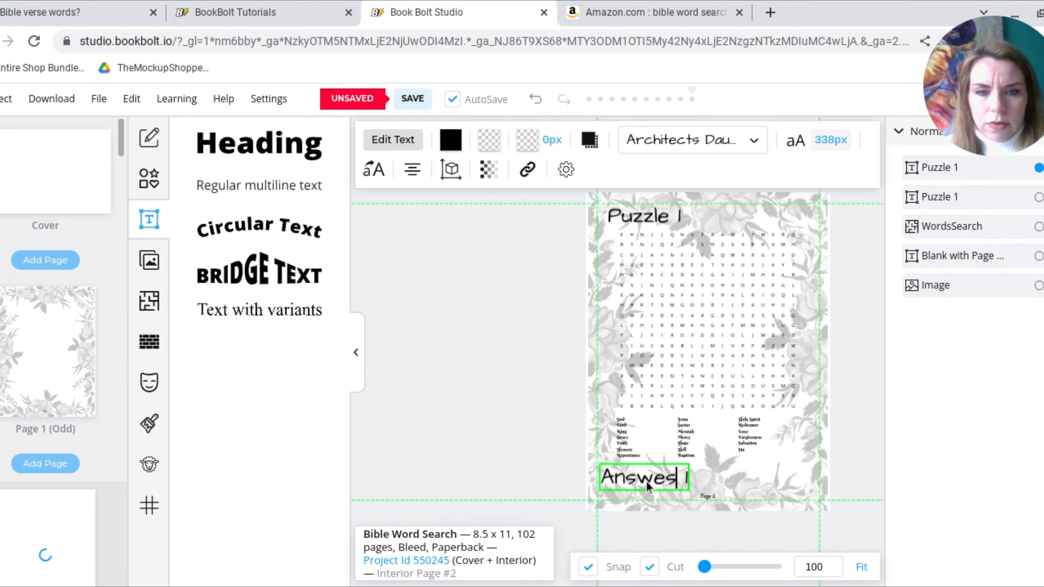
{"action": "type", "text": "s on"}
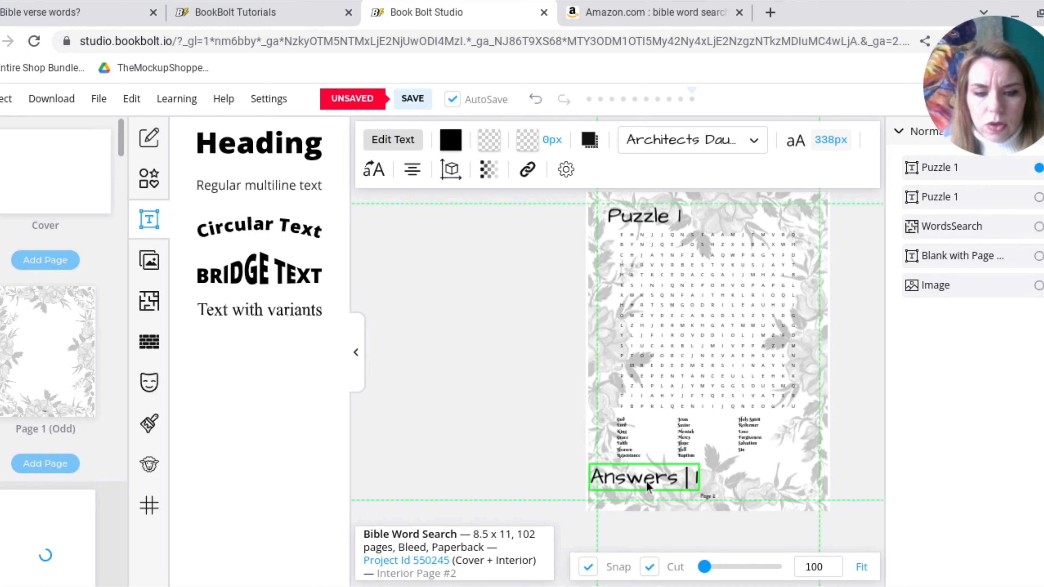
{"action": "type", "text": " Page"}
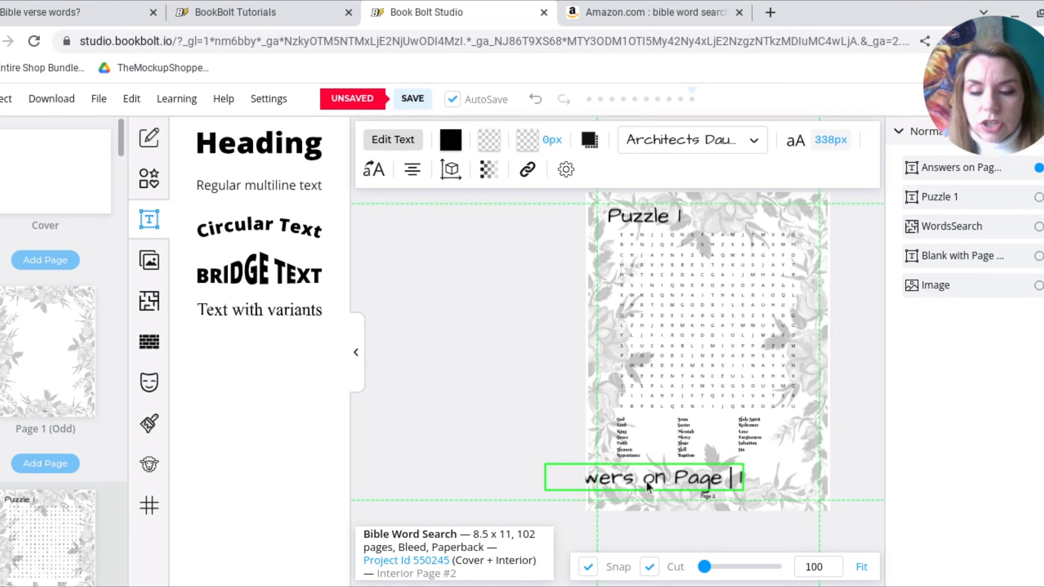
{"action": "type", "text": "52"}
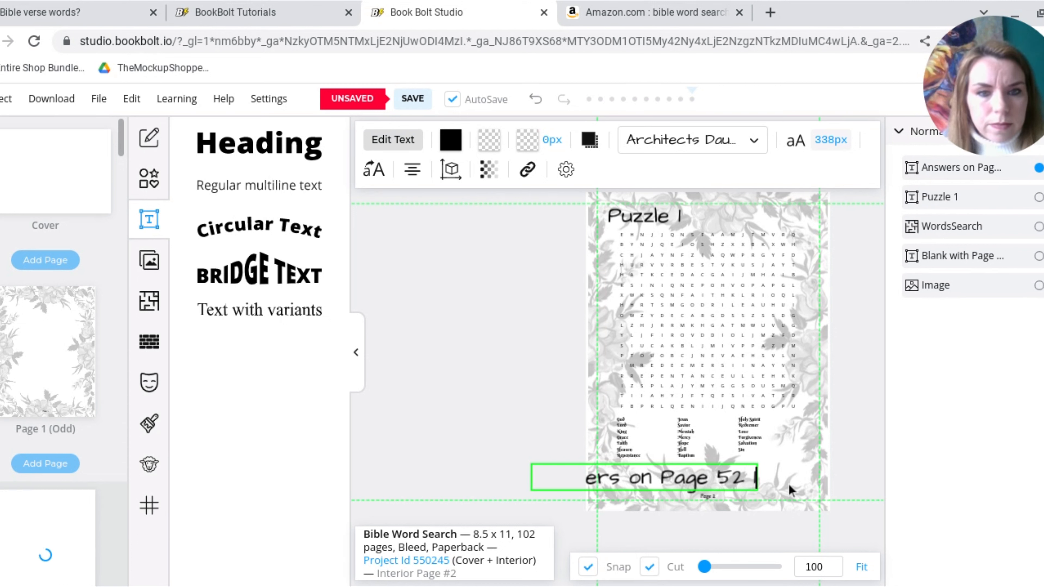
{"action": "key", "text": "Delete"}
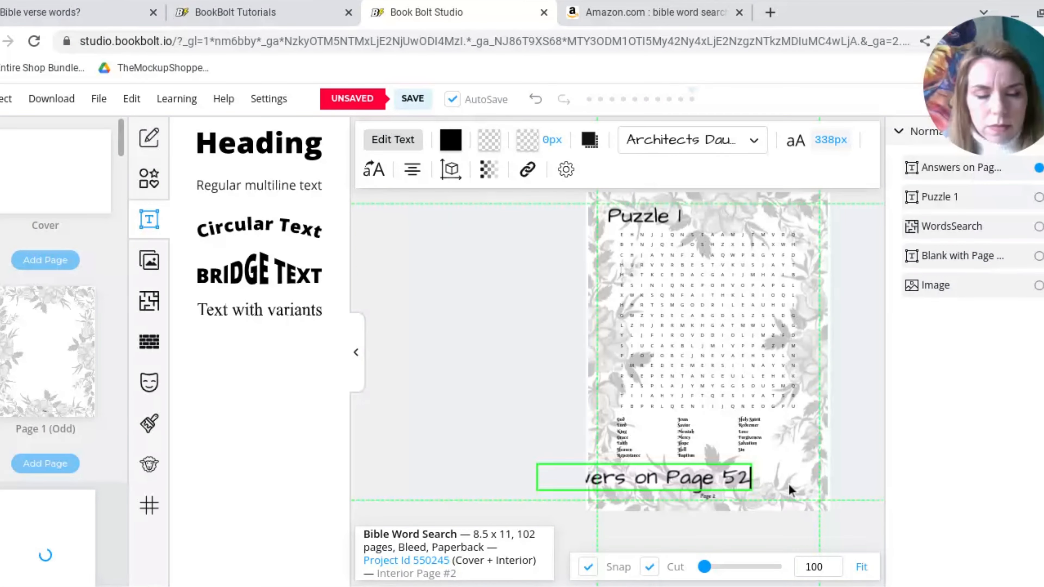
Shrink the "Answers on Page 52" note and center it horizontally just above the page number
{"action": "left_click", "coordinate": [793, 481]}
{"action": "left_click", "coordinate": [747, 481]}
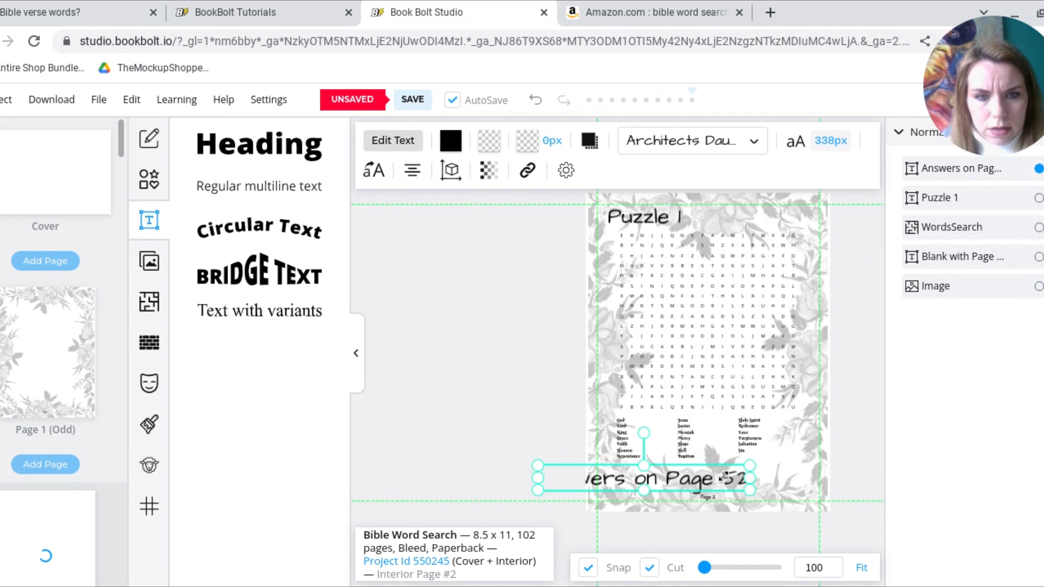
{"action": "left_click_drag", "start_coordinate": [724, 477], "coordinate": [763, 478]}
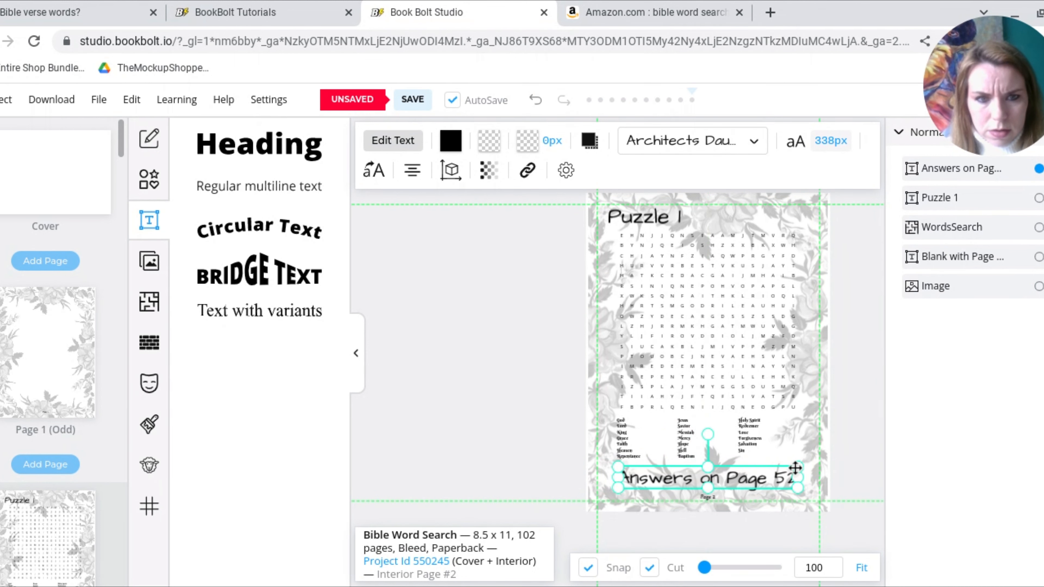
{"action": "left_click_drag", "start_coordinate": [796, 466], "coordinate": [728, 477]}
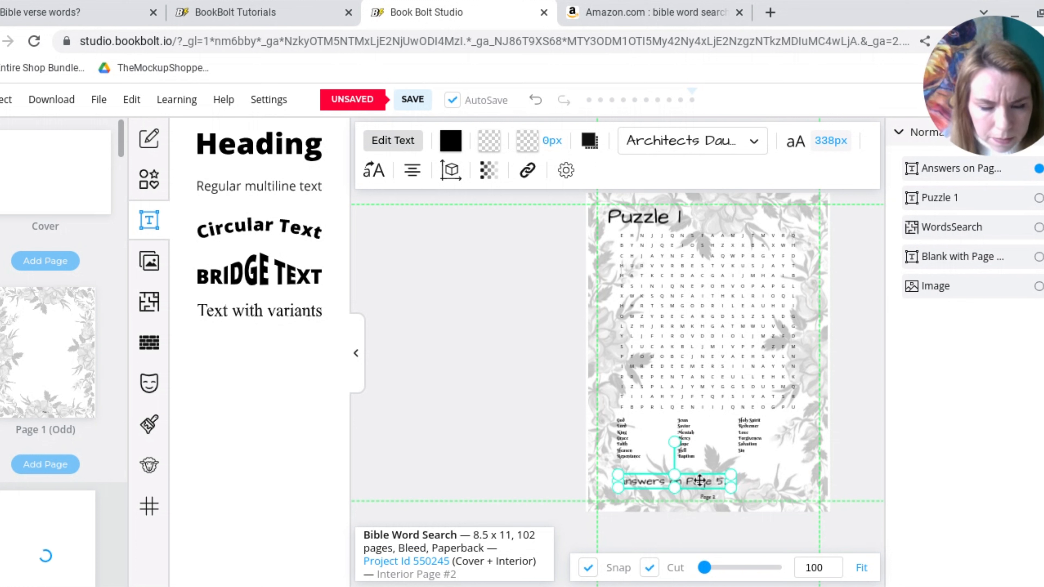
{"action": "left_click_drag", "start_coordinate": [716, 482], "coordinate": [734, 483]}
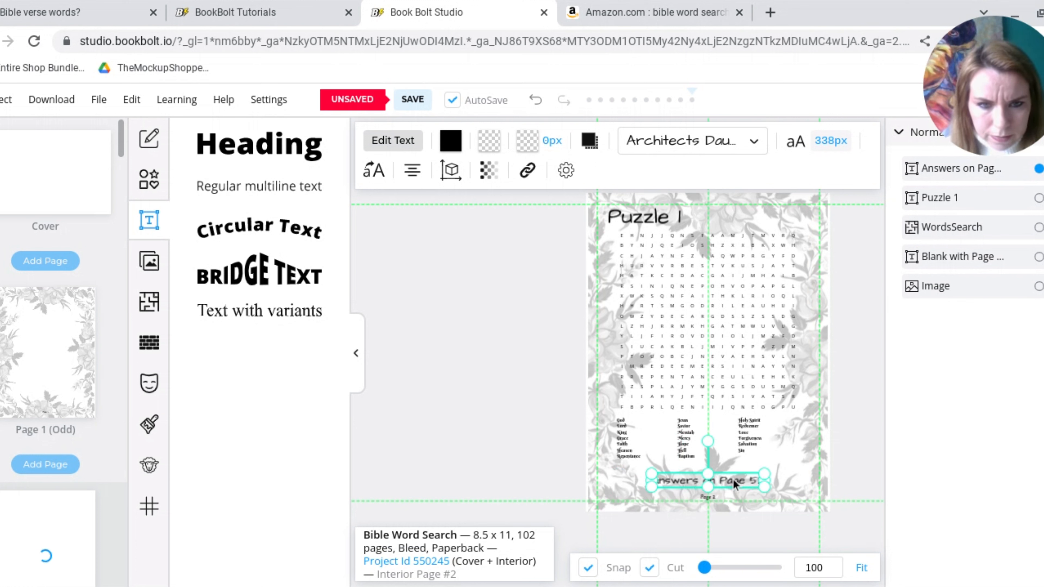
{"action": "left_click", "coordinate": [782, 461]}
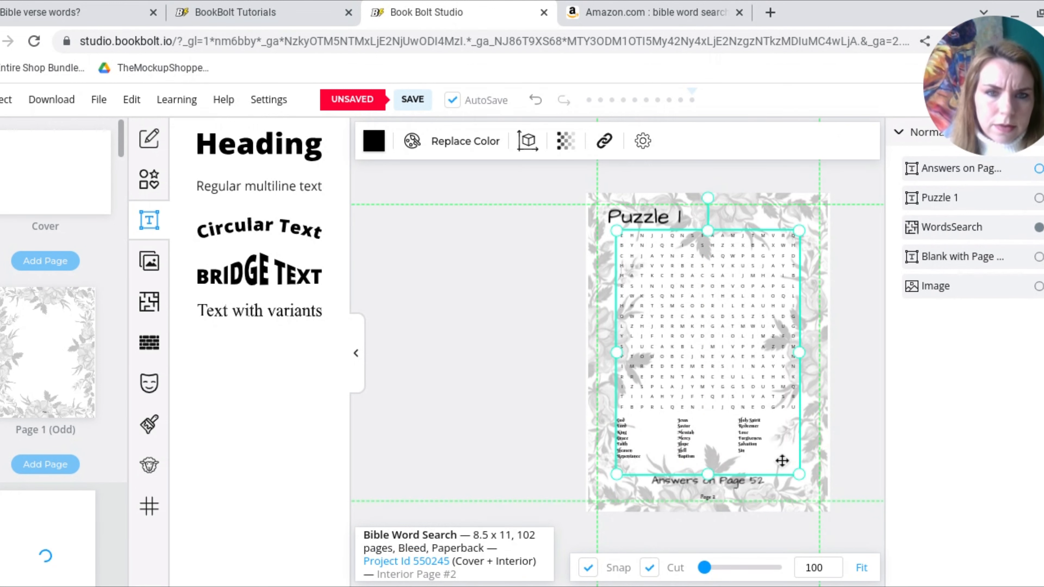
{"action": "left_click", "coordinate": [850, 451]}
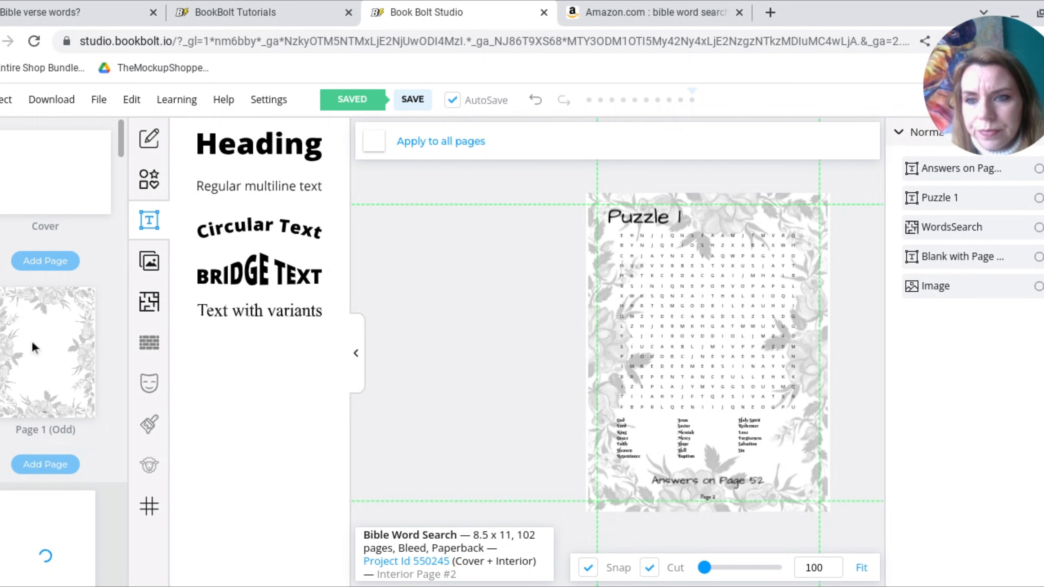
Add a heading to page 1 and set its font to Berkshire Swash
{"action": "left_click", "coordinate": [34, 348]}
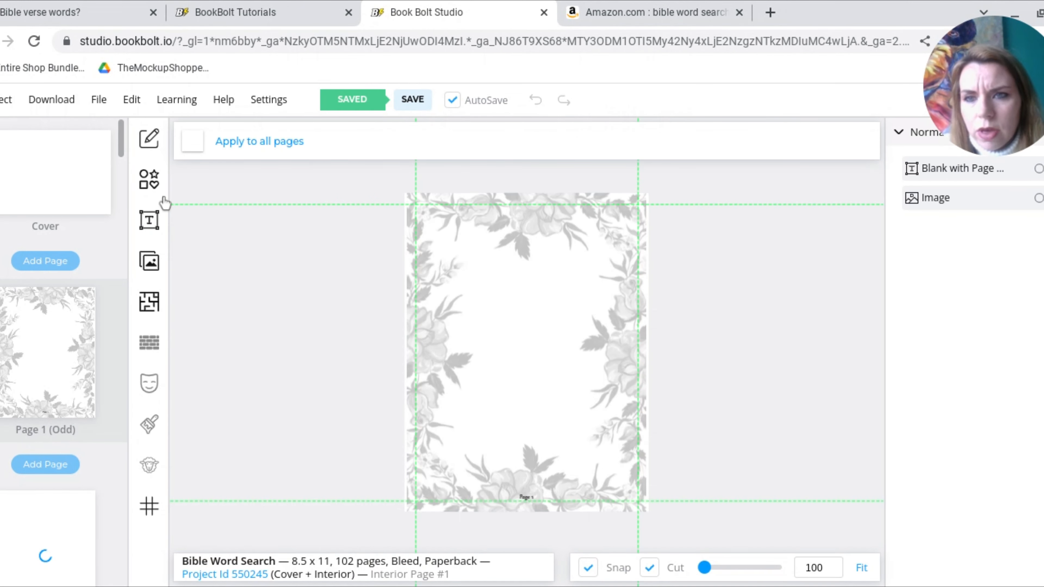
{"action": "left_click", "coordinate": [150, 226]}
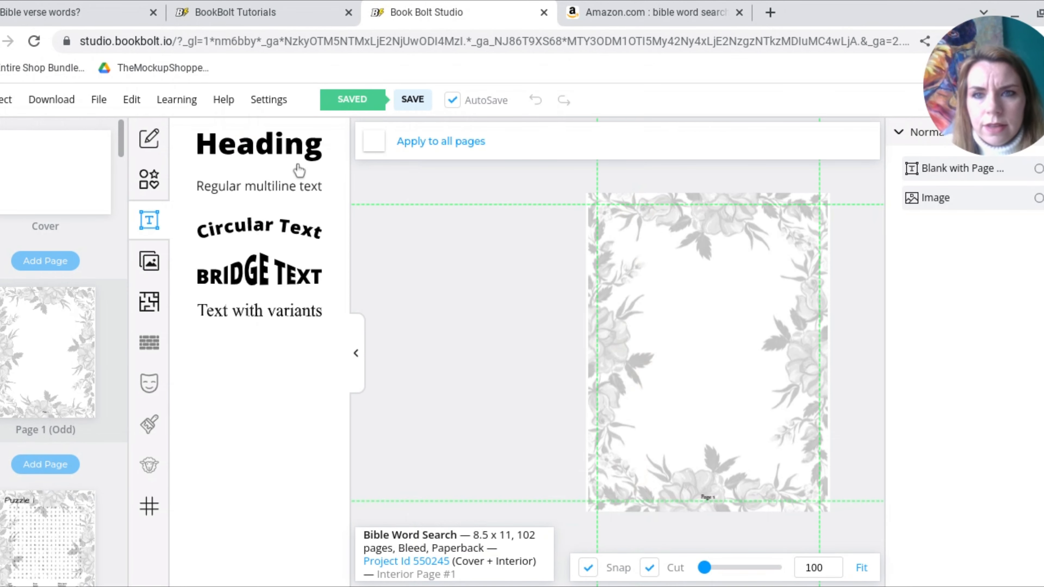
{"action": "left_click", "coordinate": [294, 156]}
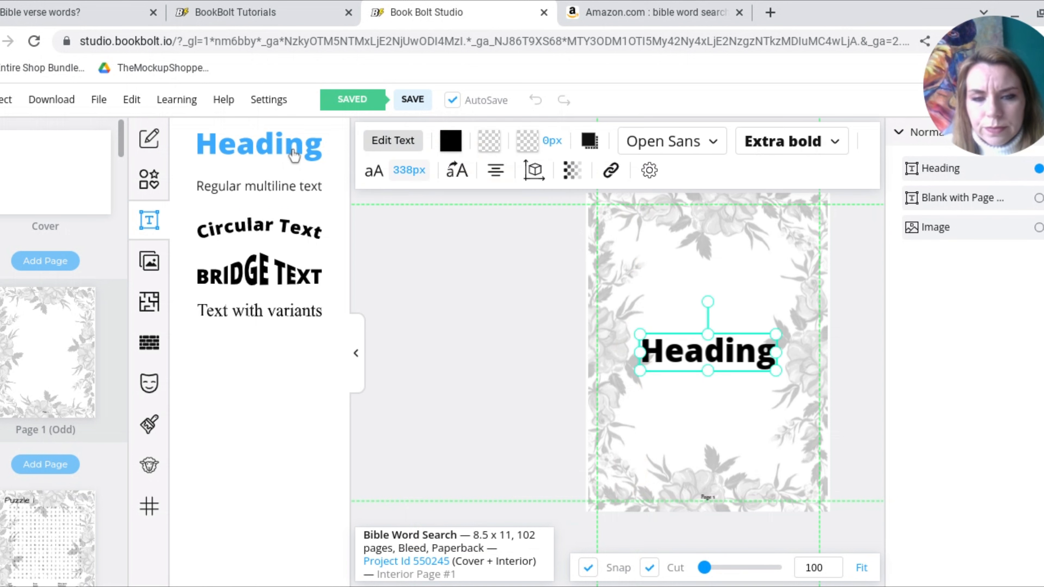
{"action": "left_click", "coordinate": [714, 140]}
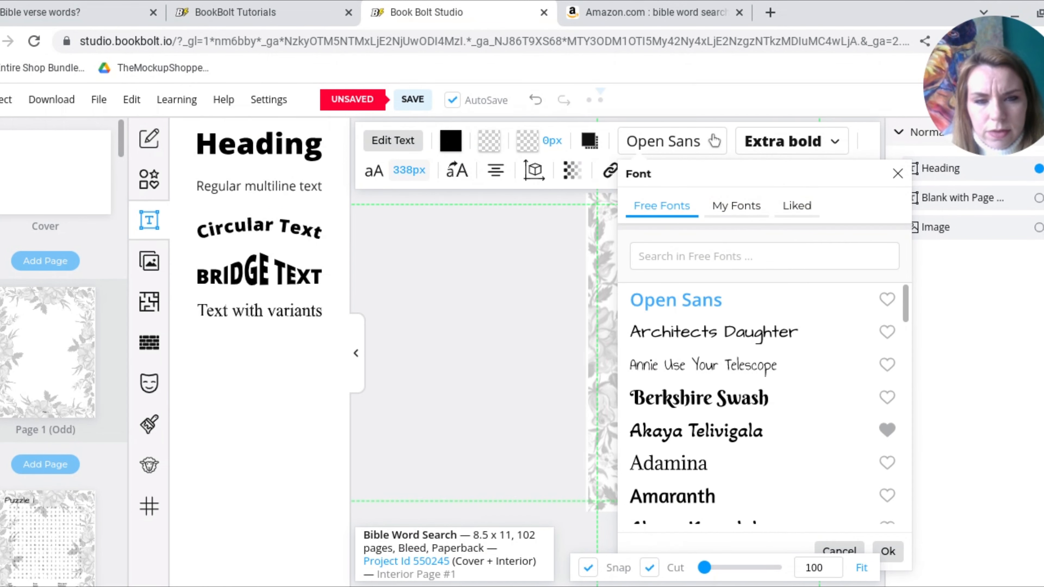
{"action": "left_click", "coordinate": [719, 398]}
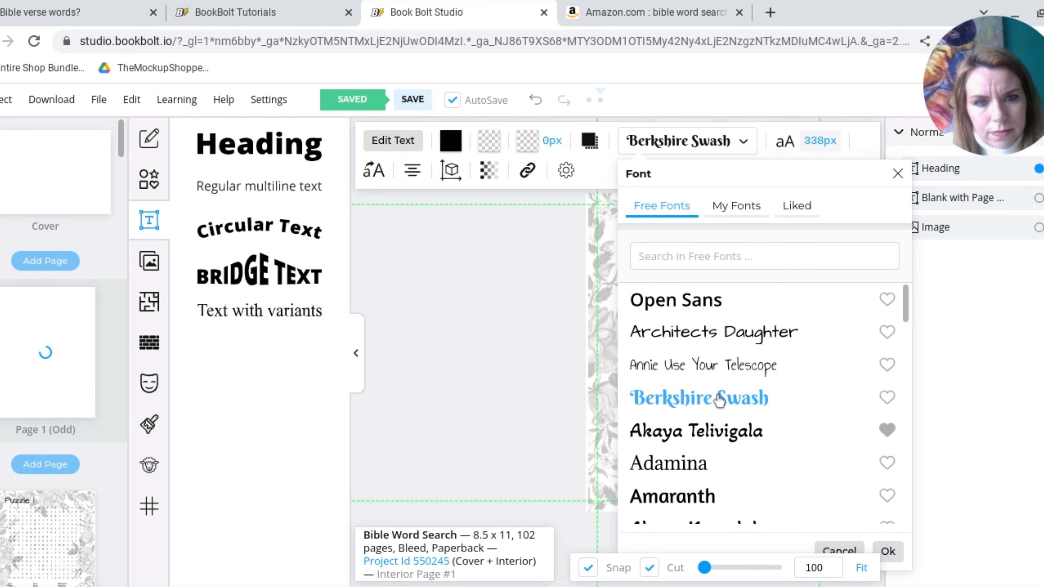
{"action": "left_click", "coordinate": [888, 552]}
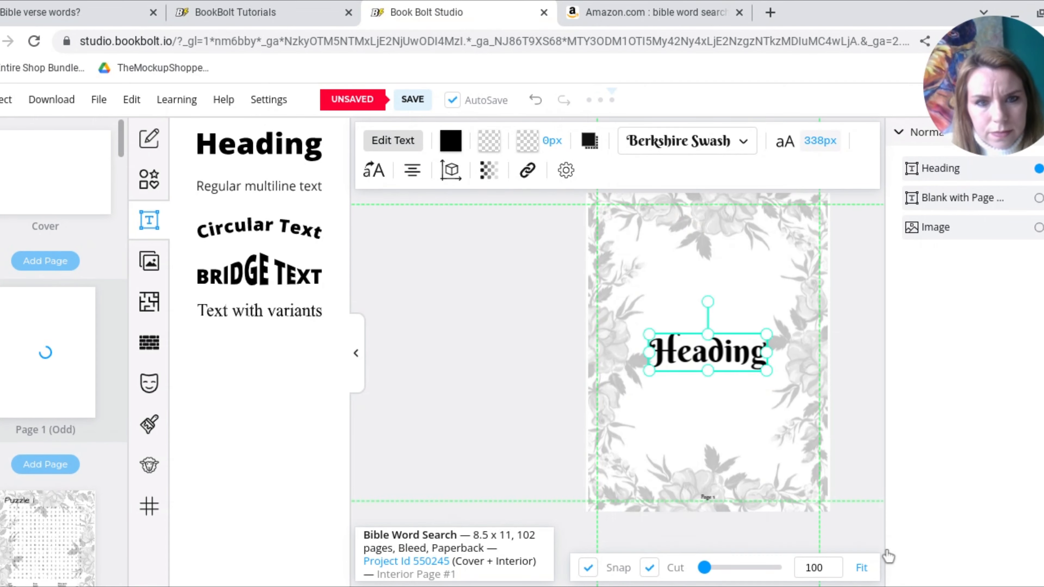
Replace the heading's placeholder text with "Bible Wordsearch", split over two lines
{"action": "double_click", "coordinate": [734, 355]}
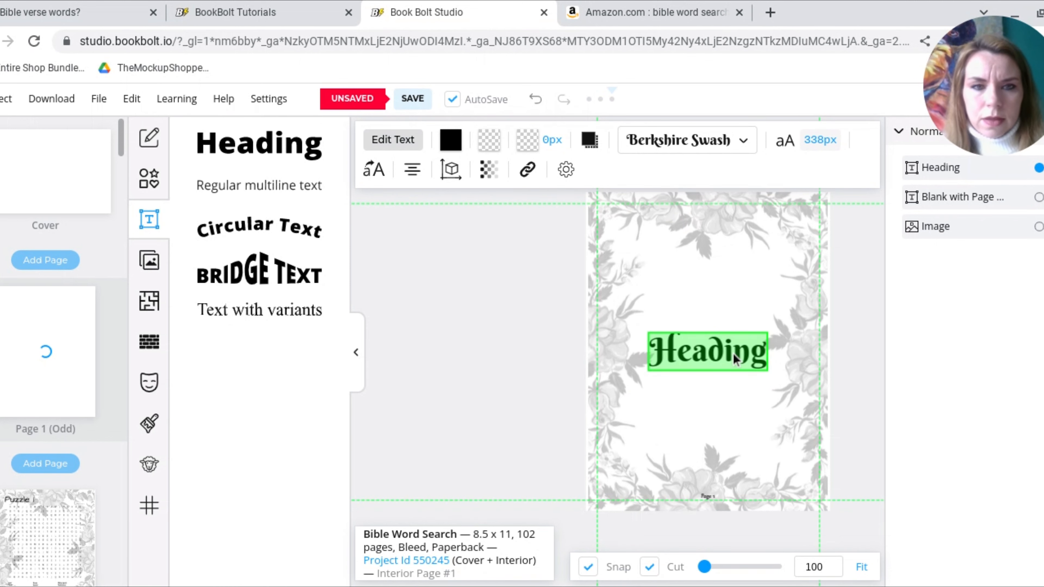
{"action": "type", "text": "Bible"}
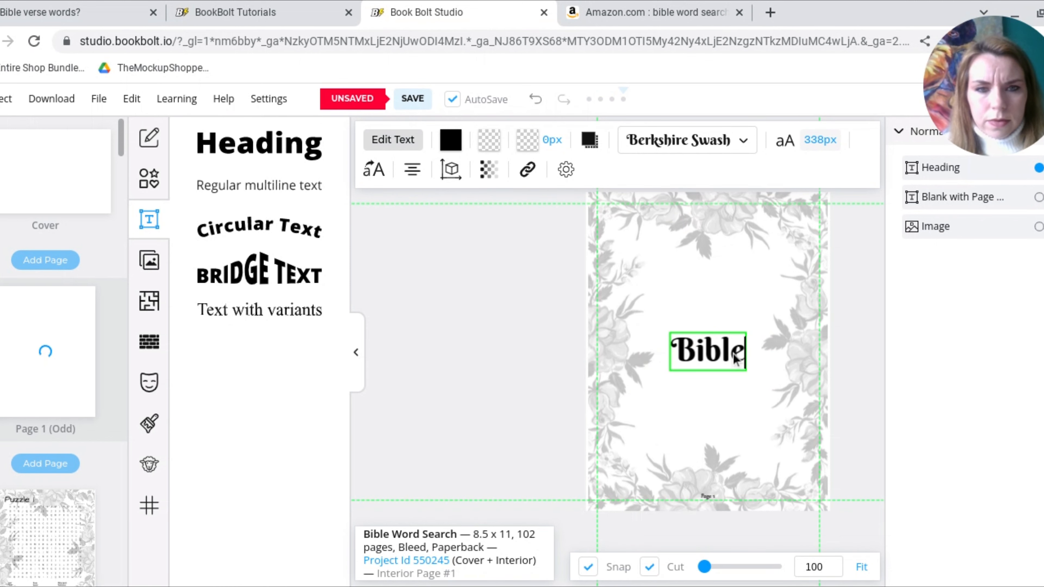
{"action": "type", "text": " Wo"}
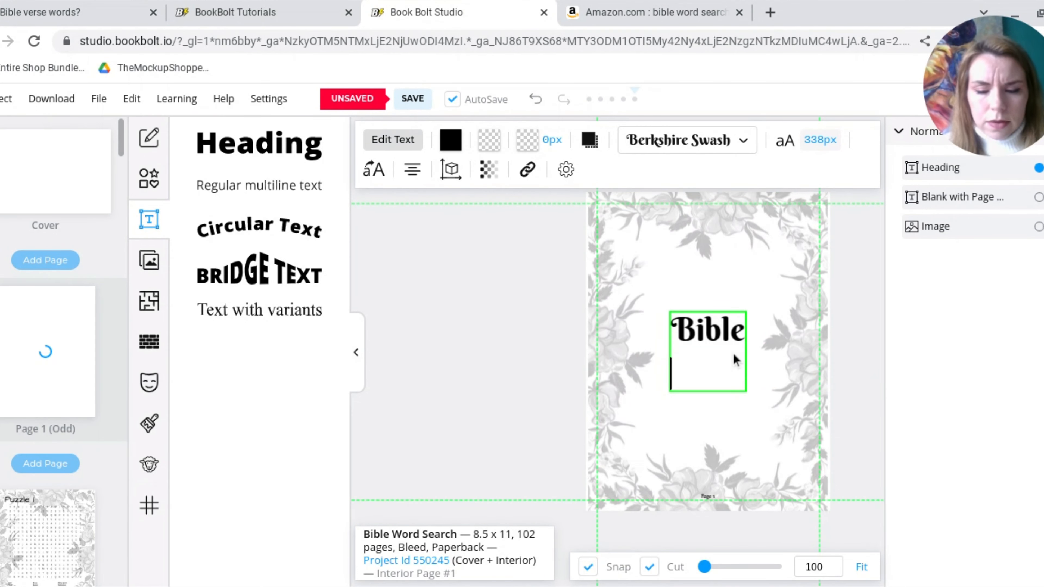
{"action": "type", "text": "r"}
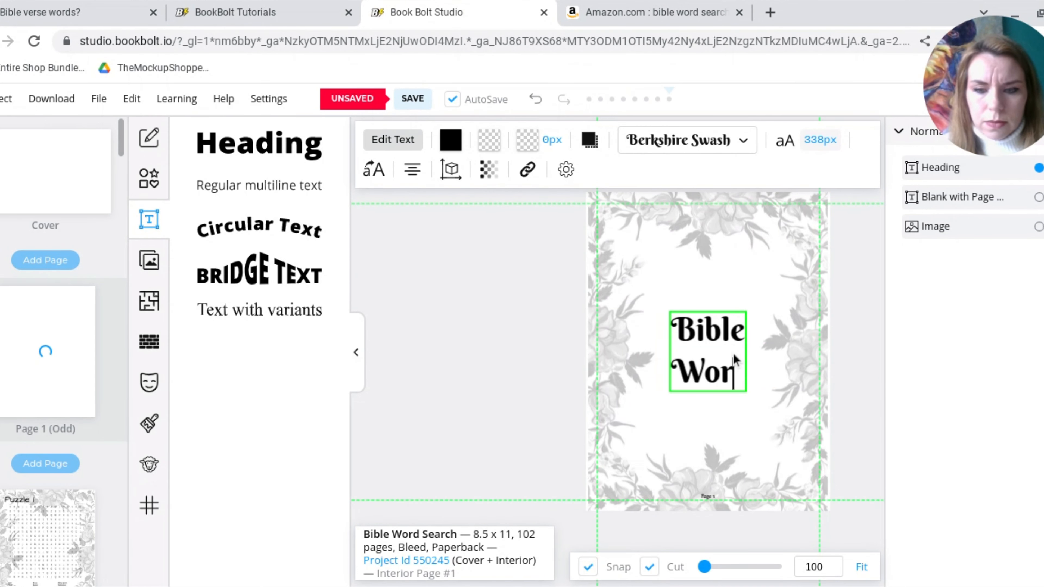
{"action": "type", "text": "dse"}
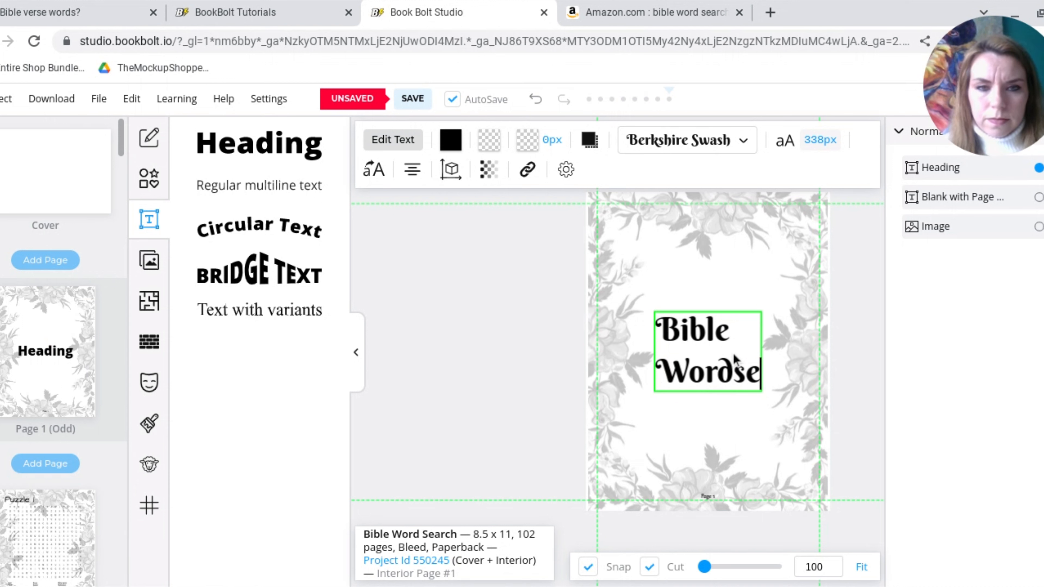
{"action": "type", "text": "arch"}
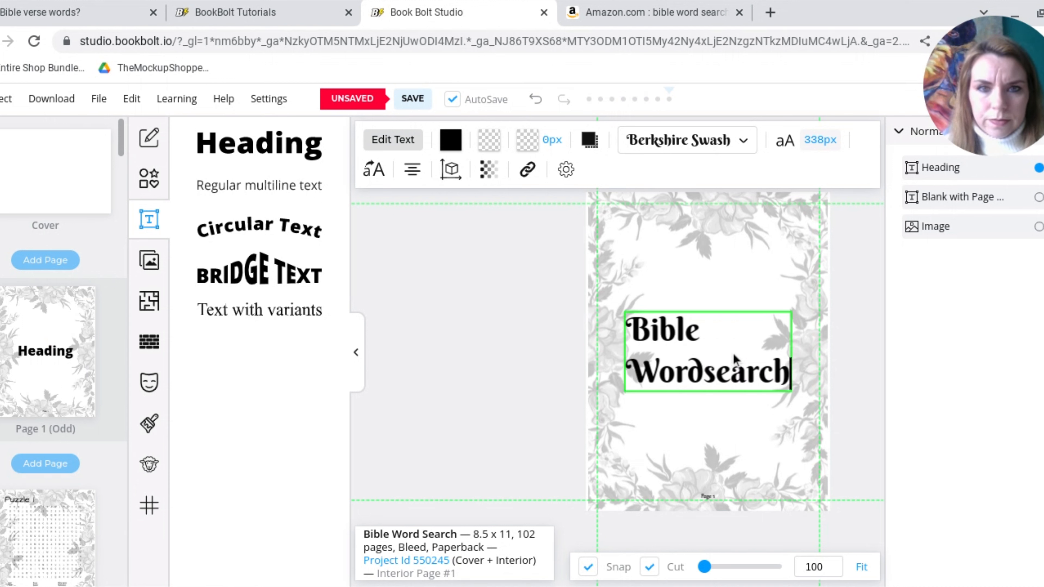
Center-align the "Bible Wordsearch" title text and move it up into the upper half of the page, inside the floral border
{"action": "left_click", "coordinate": [412, 173]}
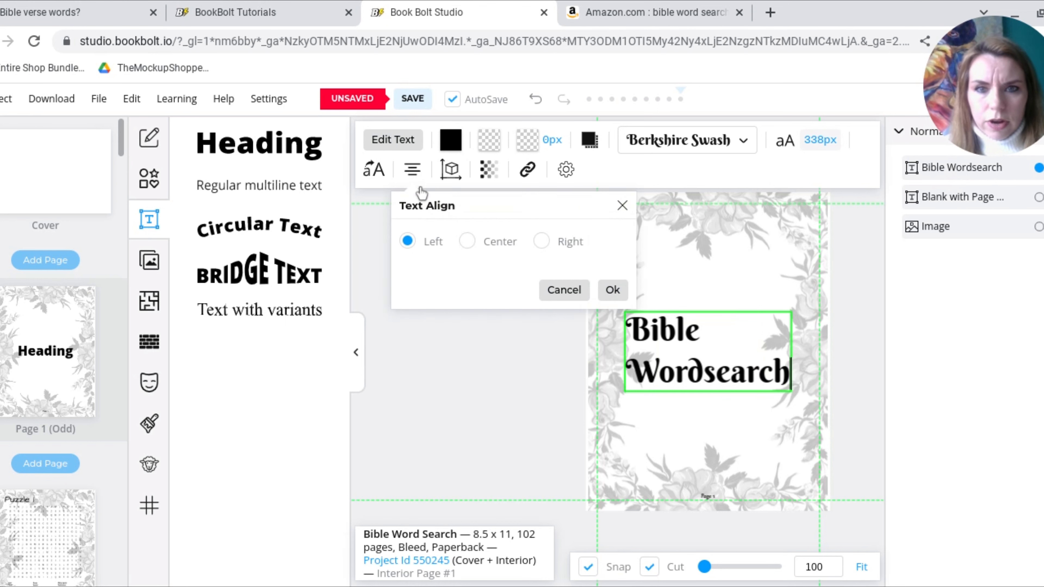
{"action": "left_click", "coordinate": [467, 242]}
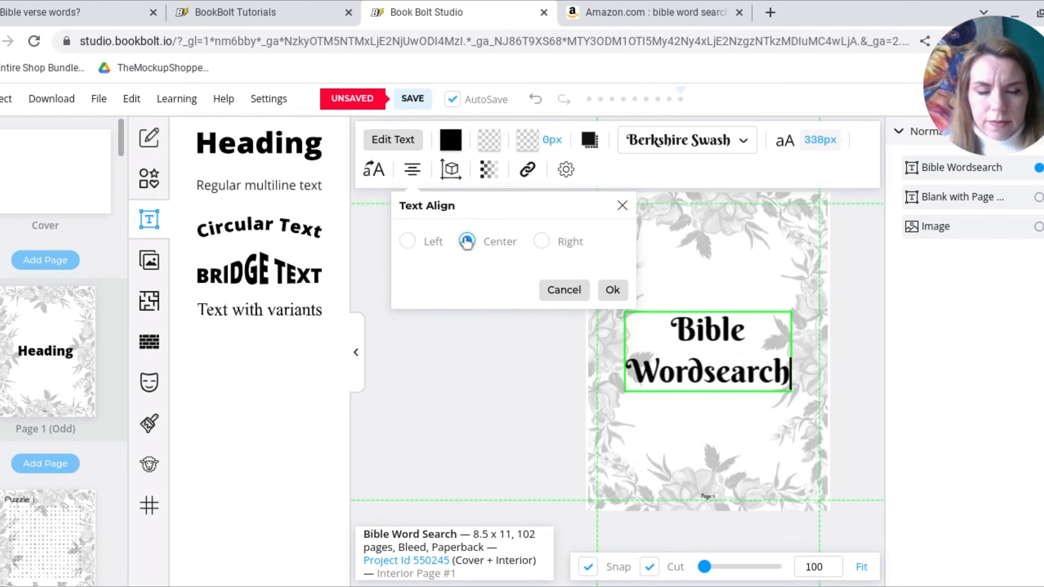
{"action": "left_click", "coordinate": [716, 395]}
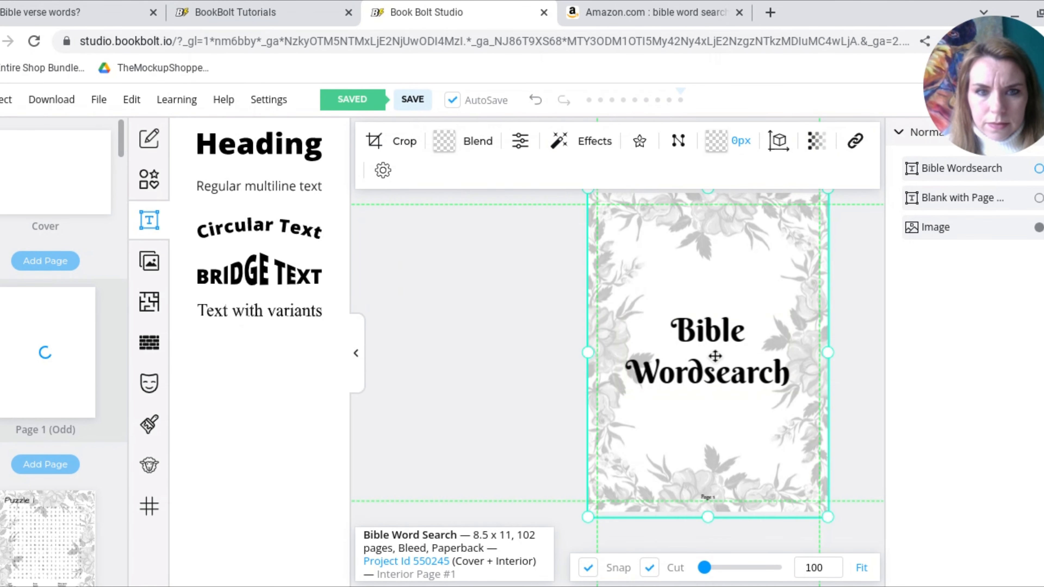
{"action": "left_click_drag", "start_coordinate": [716, 356], "coordinate": [716, 333]}
{"action": "left_click", "coordinate": [716, 333]}
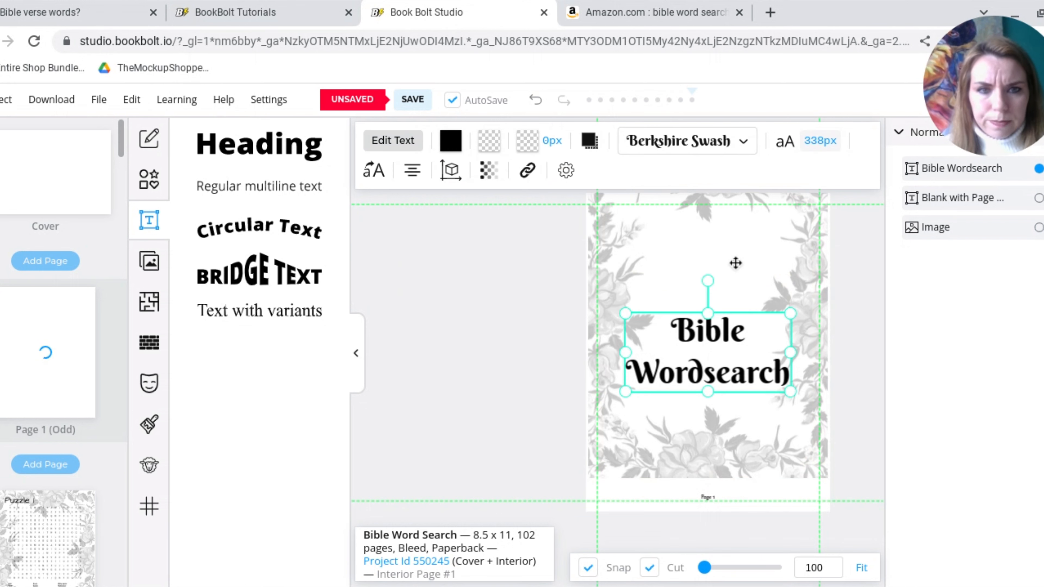
{"action": "mouse_move", "coordinate": [739, 273]}
{"action": "left_mouse_down"}
{"action": "mouse_move", "coordinate": [742, 304]}
{"action": "mouse_move", "coordinate": [727, 329]}
{"action": "mouse_move", "coordinate": [724, 282]}
{"action": "left_mouse_up"}
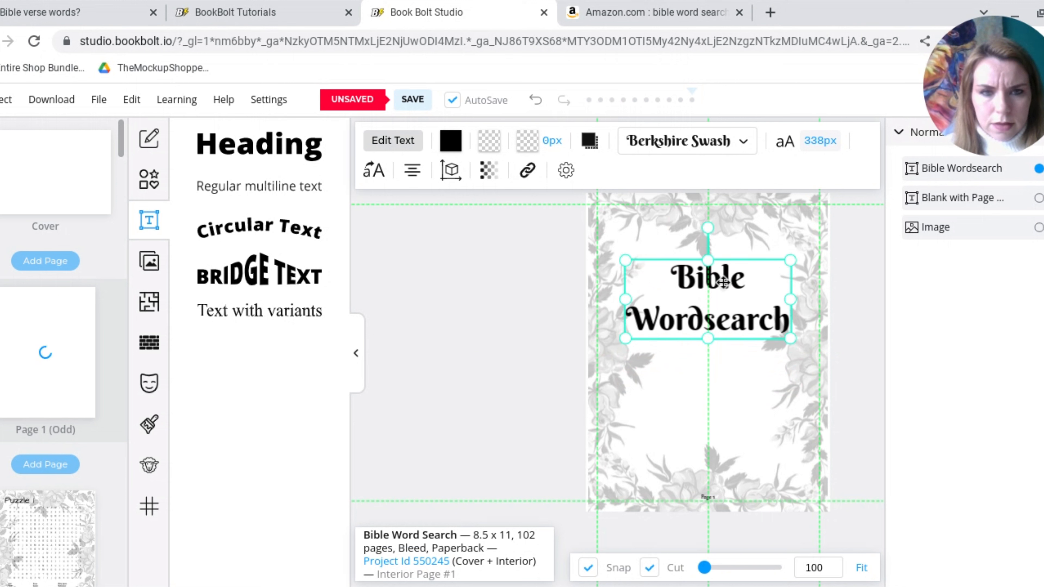
Add a second heading to page 1 reading "This book belongs to:", with a line break after "book"
{"action": "left_click", "coordinate": [310, 150]}
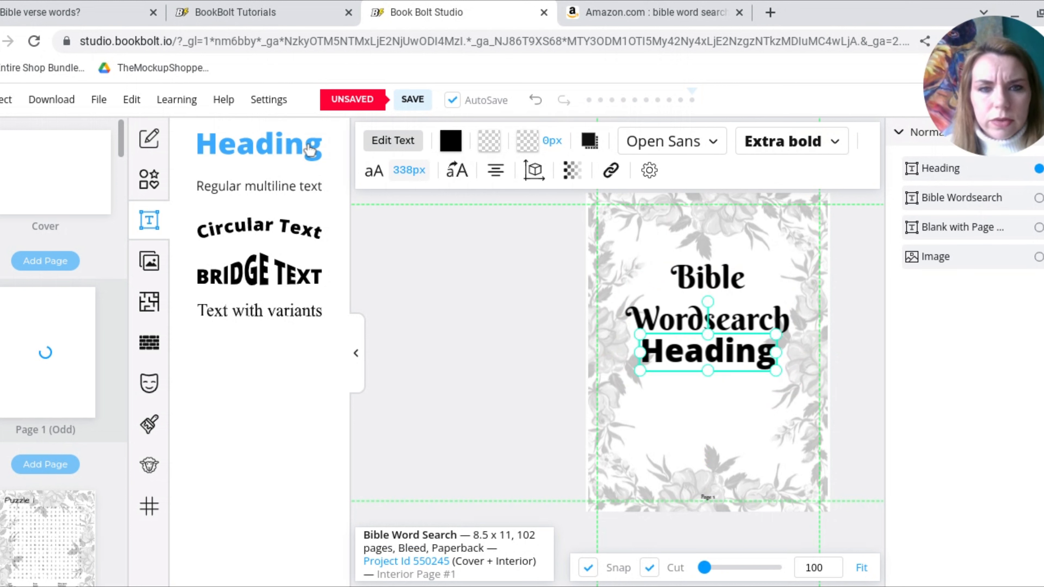
{"action": "double_click", "coordinate": [689, 348]}
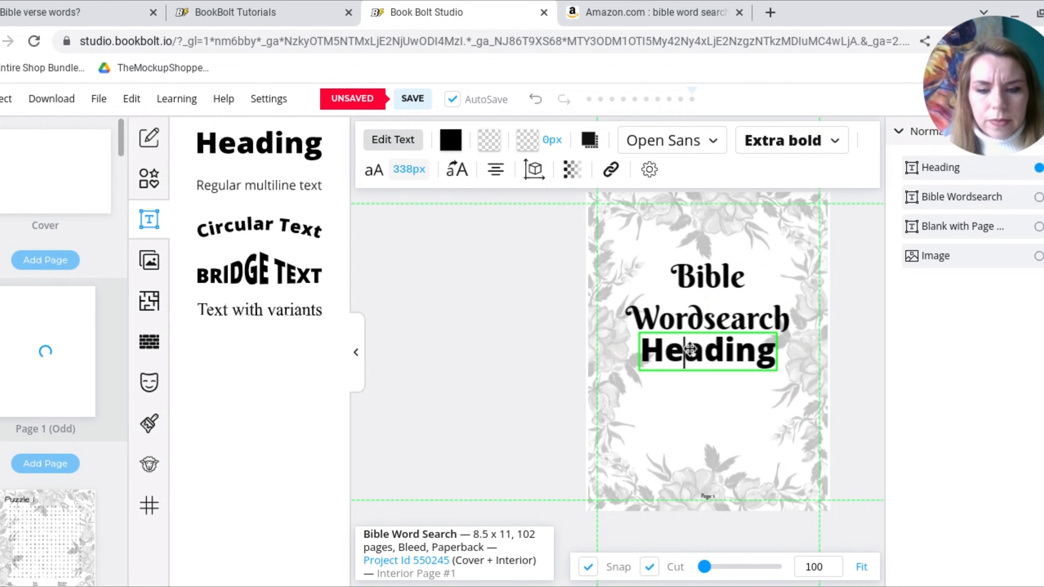
{"action": "key", "text": "ctrl+a"}
{"action": "type", "text": "This book"}
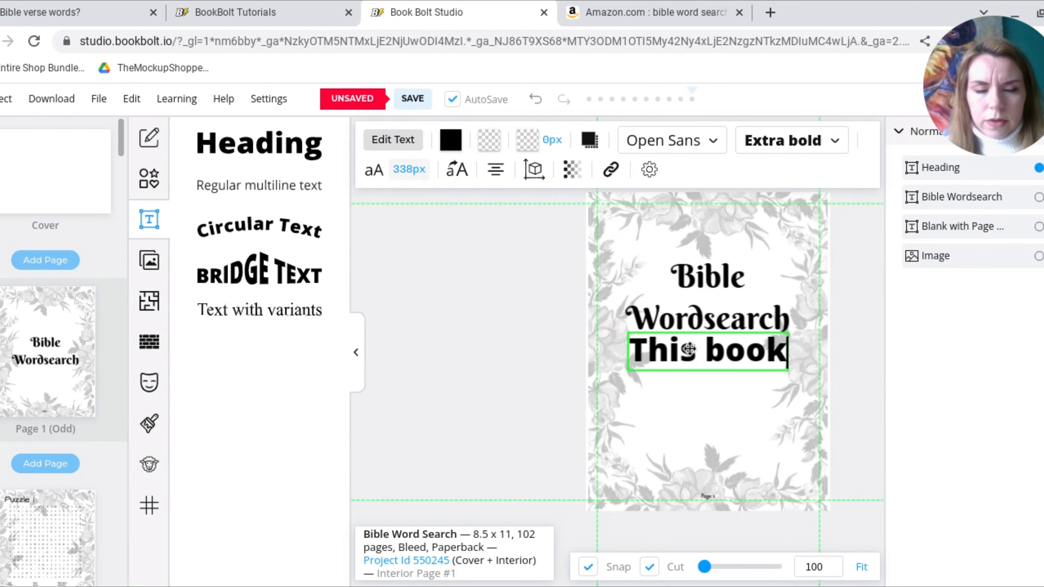
{"action": "key", "text": "Return"}
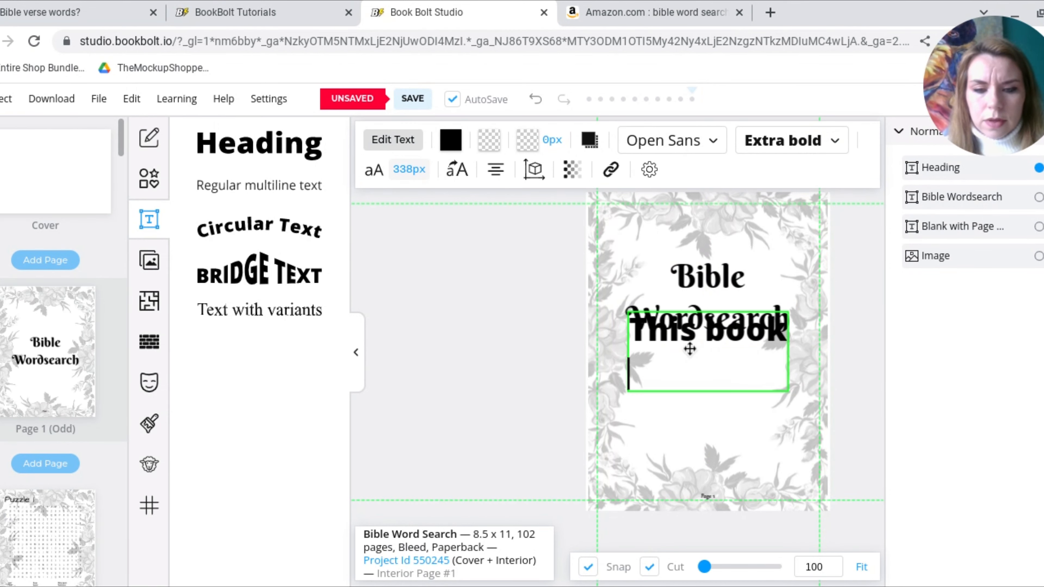
{"action": "type", "text": "belo"}
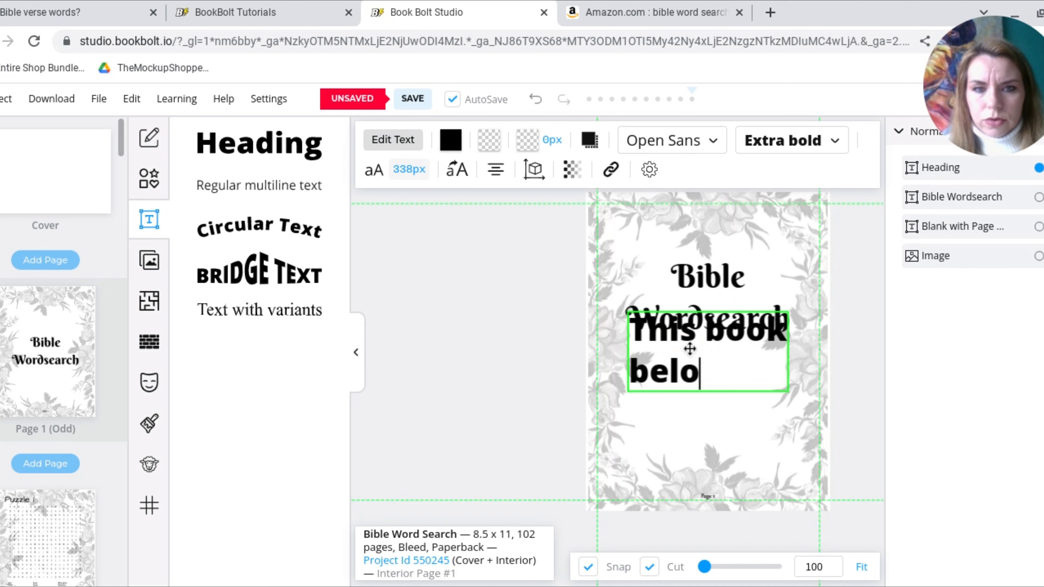
{"action": "type", "text": "ngs to"}
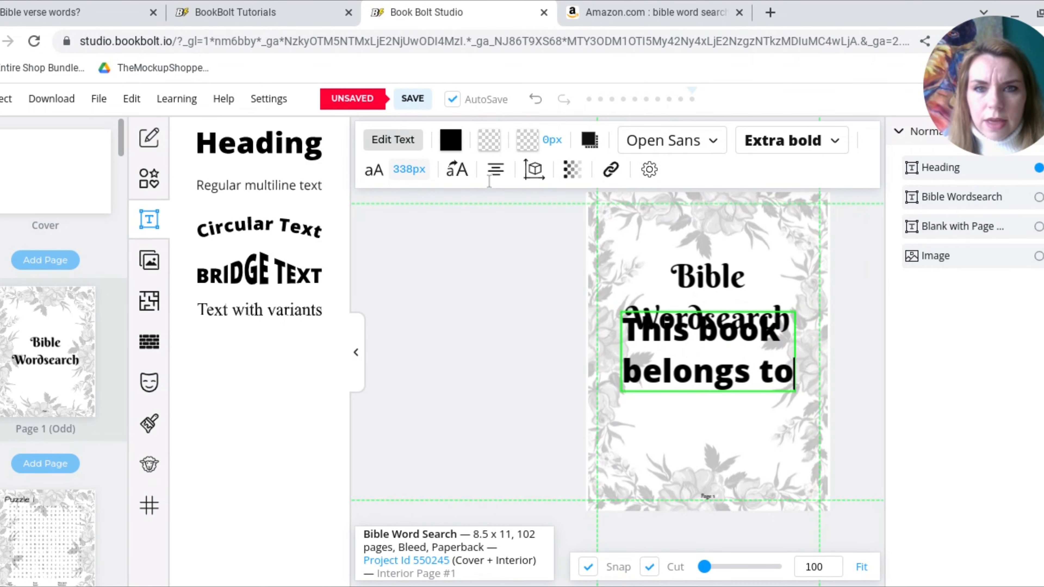
{"action": "type", "text": ":"}
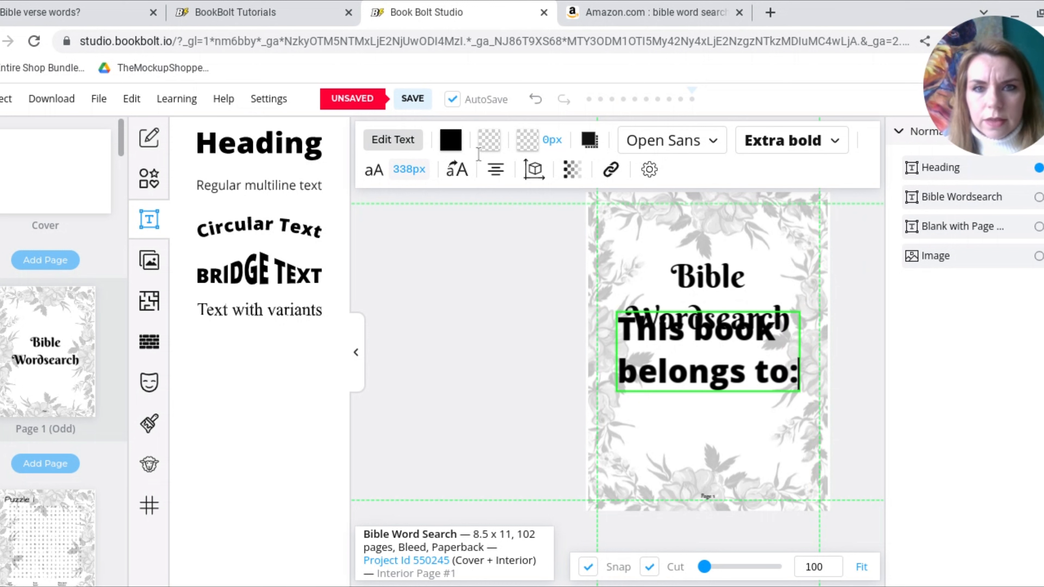
Center-align the "This book belongs to:" text and change its font to Architects Daughter
{"action": "left_click", "coordinate": [495, 170]}
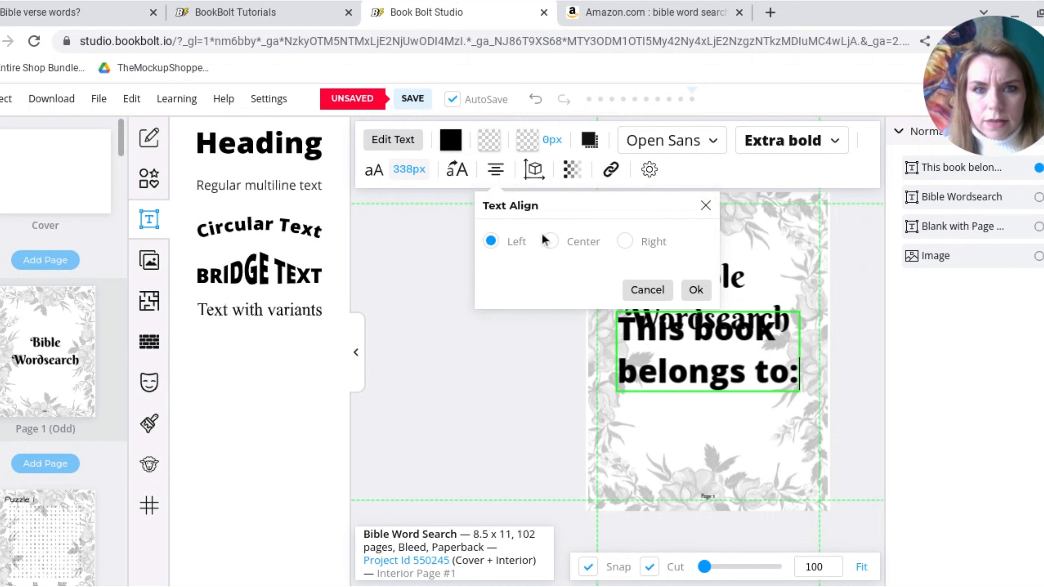
{"action": "left_click", "coordinate": [550, 241]}
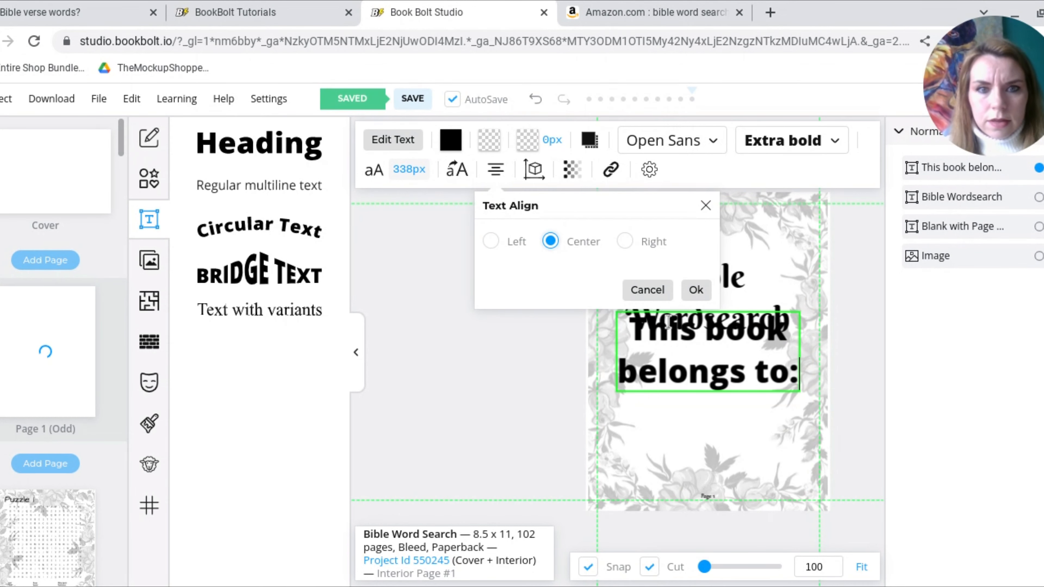
{"action": "left_click", "coordinate": [695, 290]}
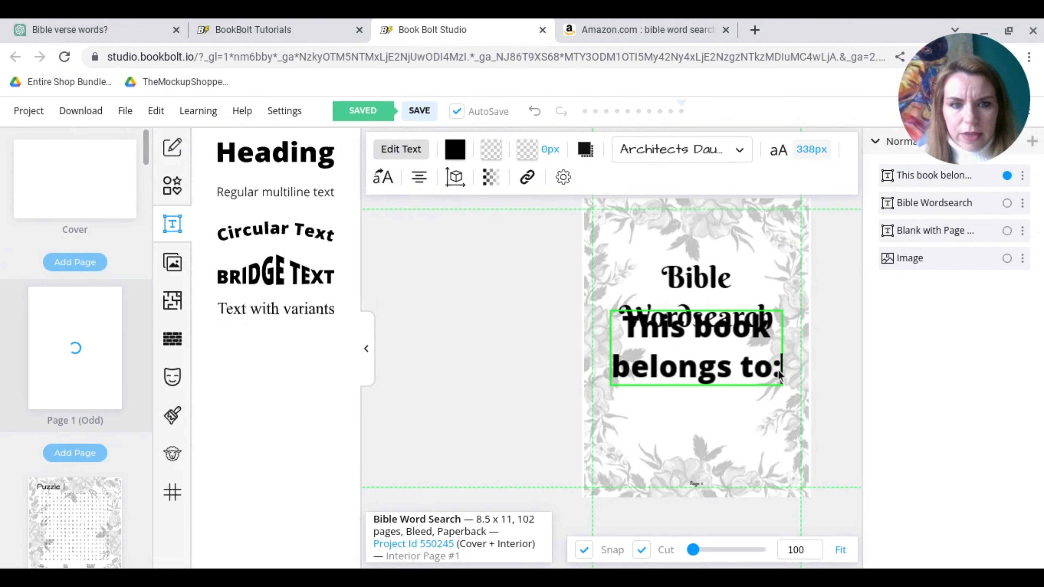
{"action": "left_click_drag", "start_coordinate": [779, 375], "coordinate": [615, 327]}
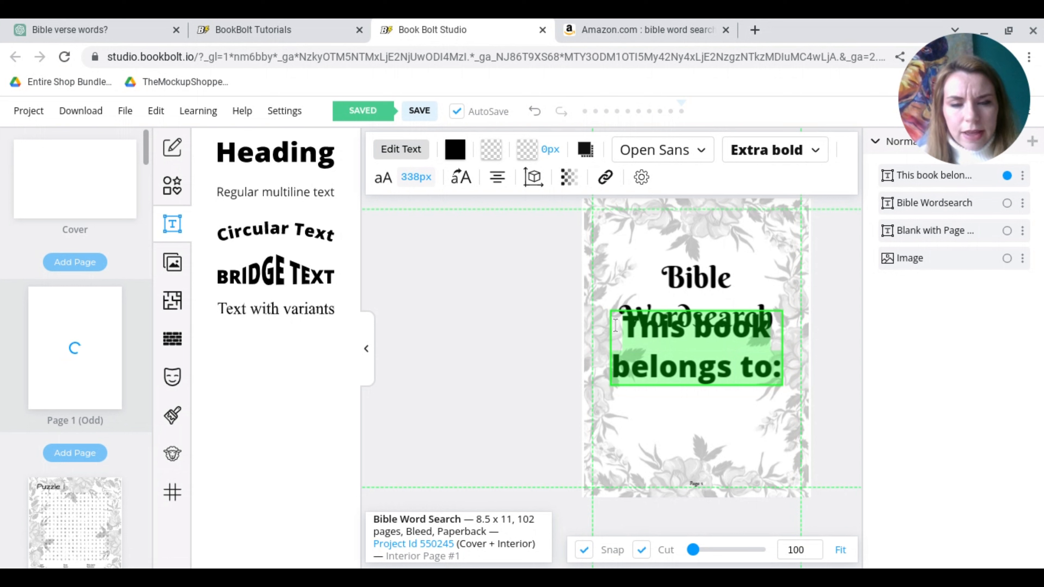
{"action": "left_click", "coordinate": [704, 158]}
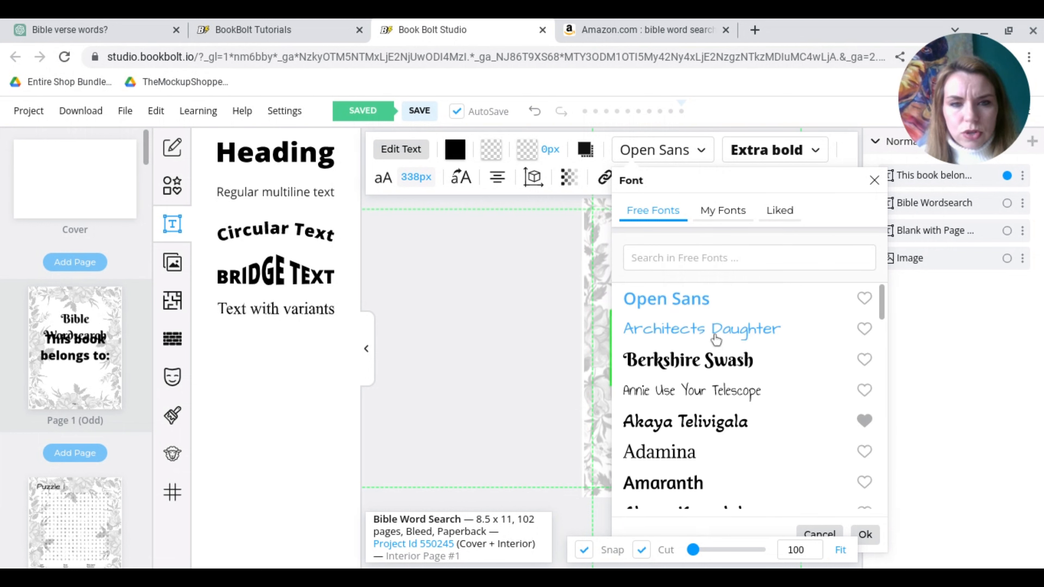
{"action": "left_click", "coordinate": [715, 340]}
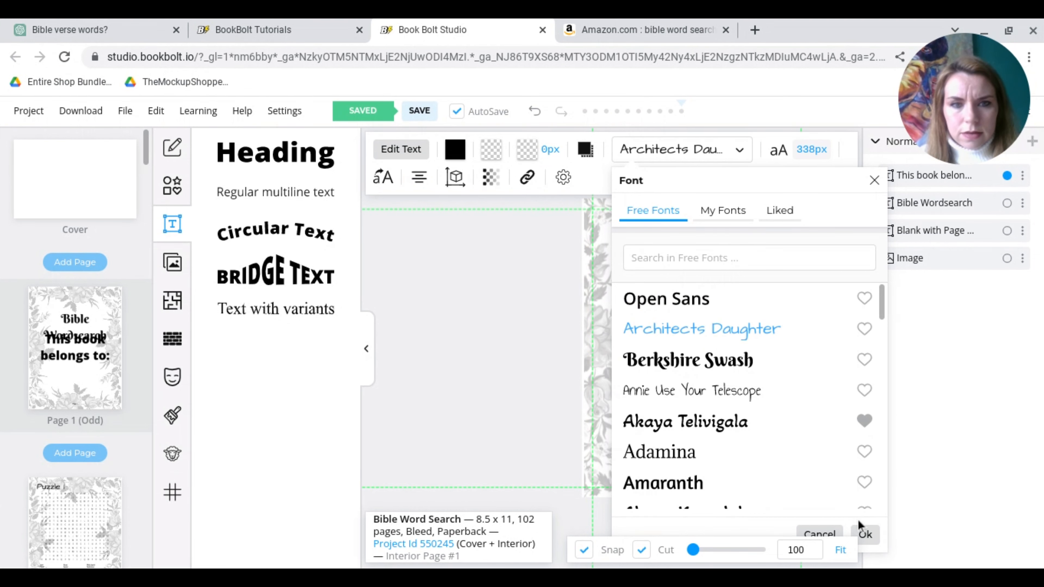
{"action": "left_click", "coordinate": [865, 535]}
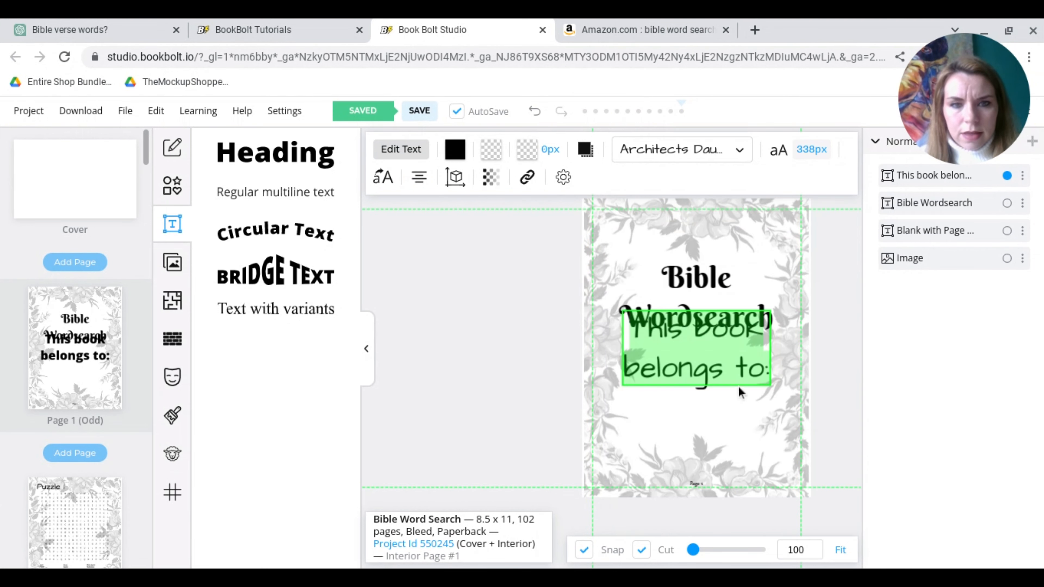
Move the "This book belongs to:" text below the "Bible Wordsearch" title and shrink it to fit inside the floral border
{"action": "left_click", "coordinate": [726, 368]}
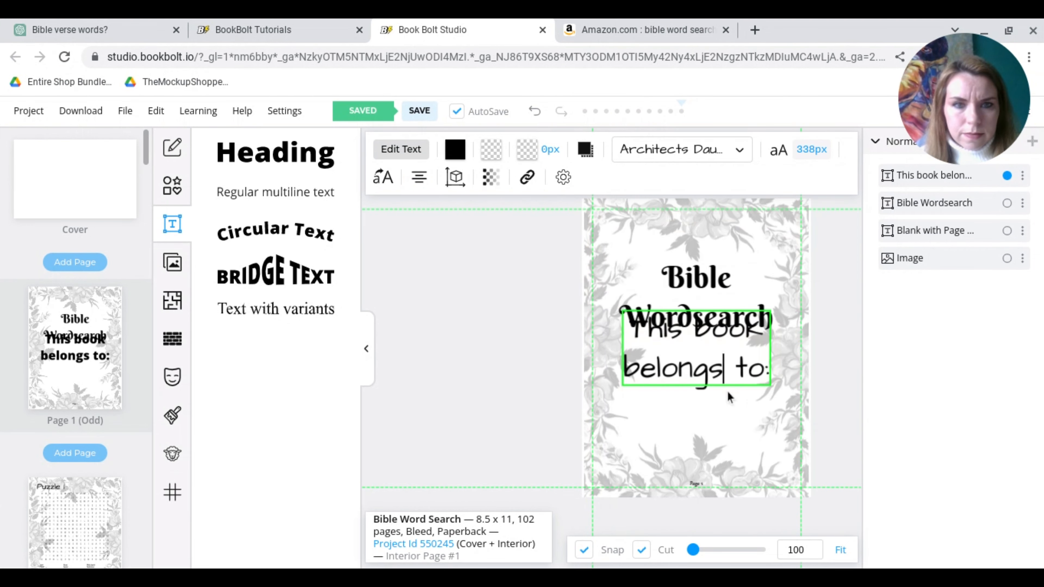
{"action": "left_click", "coordinate": [684, 390]}
{"action": "left_click_drag", "start_coordinate": [680, 372], "coordinate": [681, 380]}
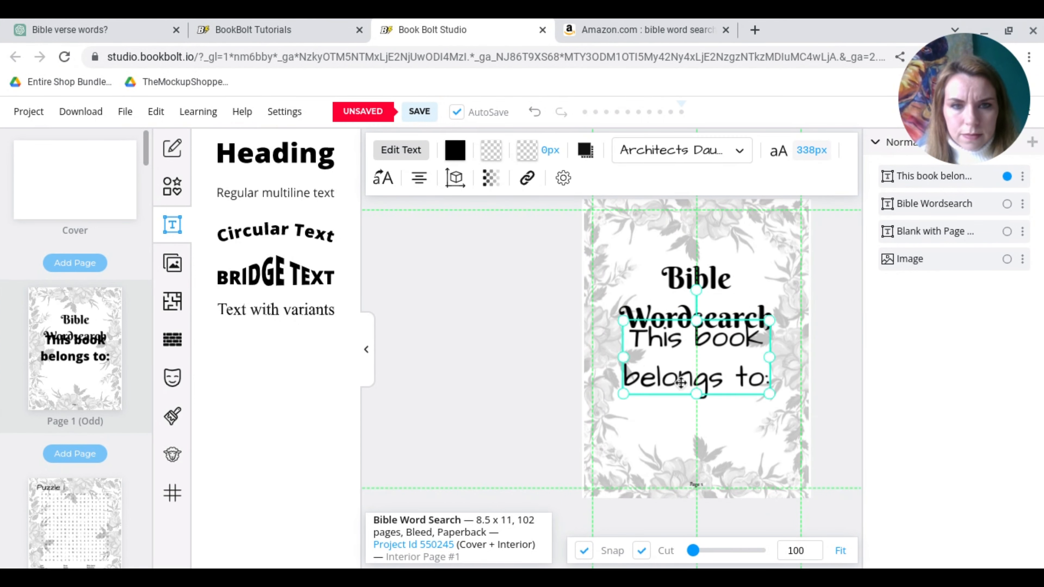
{"action": "left_click_drag", "start_coordinate": [682, 403], "coordinate": [682, 402]}
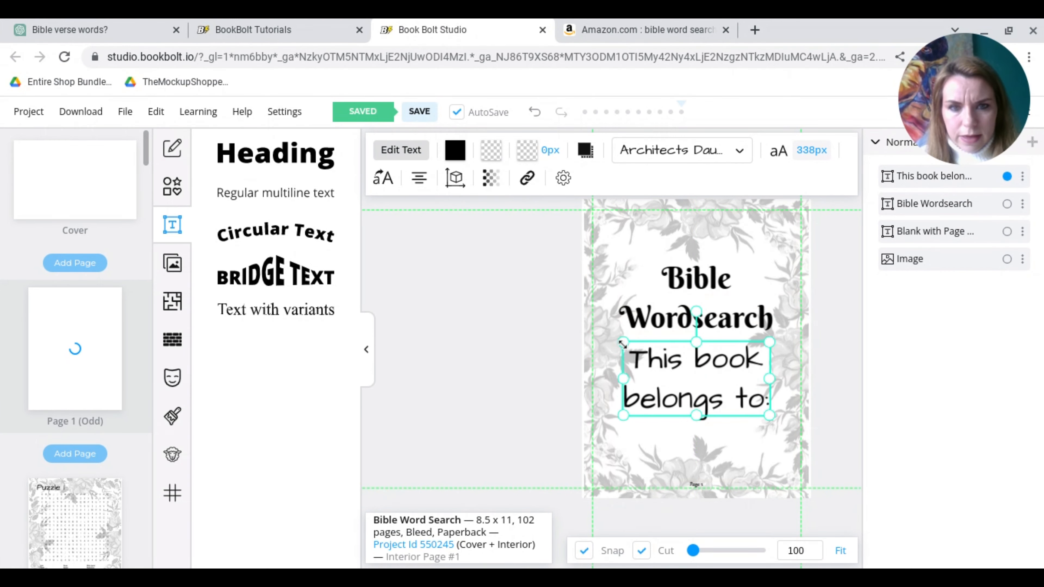
{"action": "left_click_drag", "start_coordinate": [623, 342], "coordinate": [695, 384]}
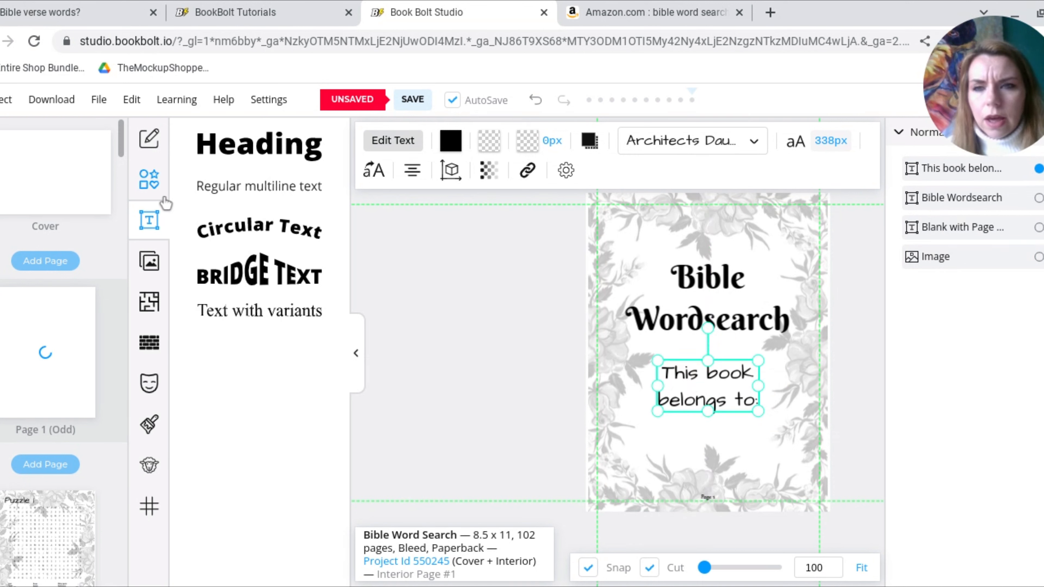
Add a horizontal line below the "This book belongs to:" text on page 1, spanning the space inside the floral border
{"action": "left_click", "coordinate": [148, 179]}
{"action": "left_click", "coordinate": [198, 236]}
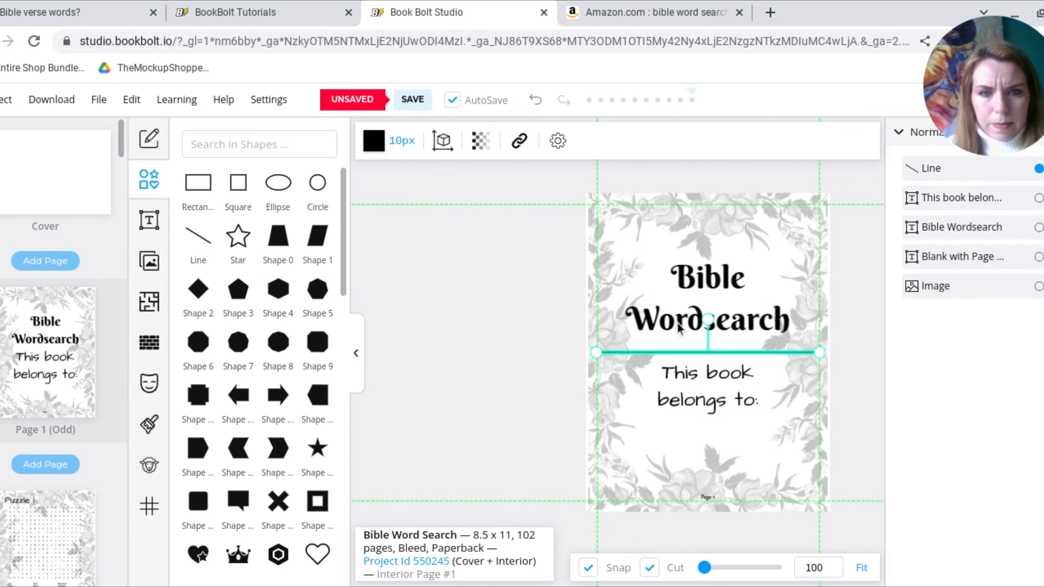
{"action": "left_click_drag", "start_coordinate": [597, 353], "coordinate": [637, 352]}
{"action": "left_click_drag", "start_coordinate": [739, 352], "coordinate": [727, 352]}
{"action": "left_click_drag", "start_coordinate": [789, 398], "coordinate": [798, 398]}
{"action": "left_click", "coordinate": [939, 170]}
{"action": "left_click_drag", "start_coordinate": [750, 354], "coordinate": [732, 438]}
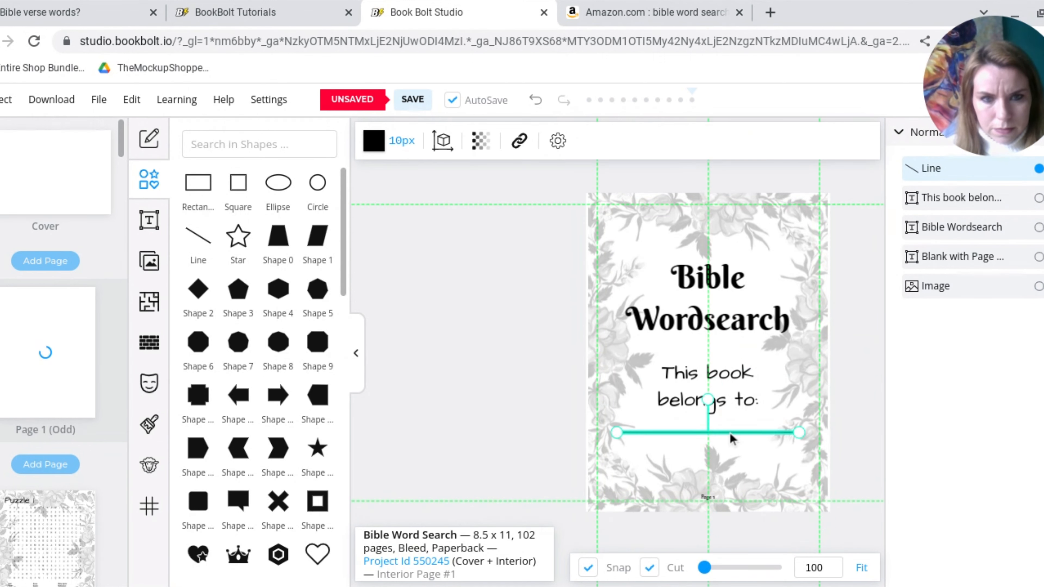
{"action": "left_click", "coordinate": [854, 421]}
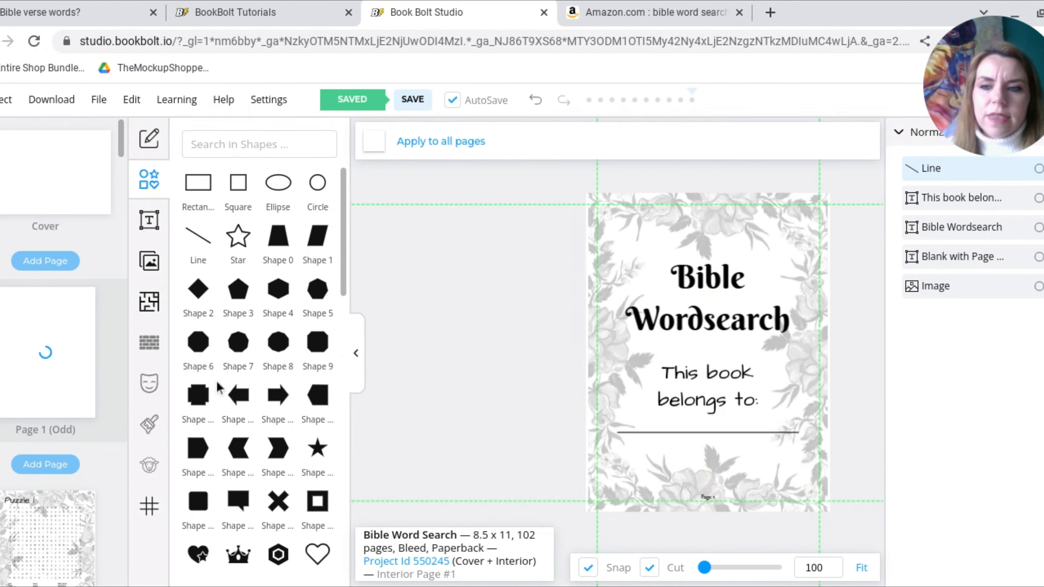
Open the book's cover and hide the cover template
{"action": "left_click", "coordinate": [39, 199]}
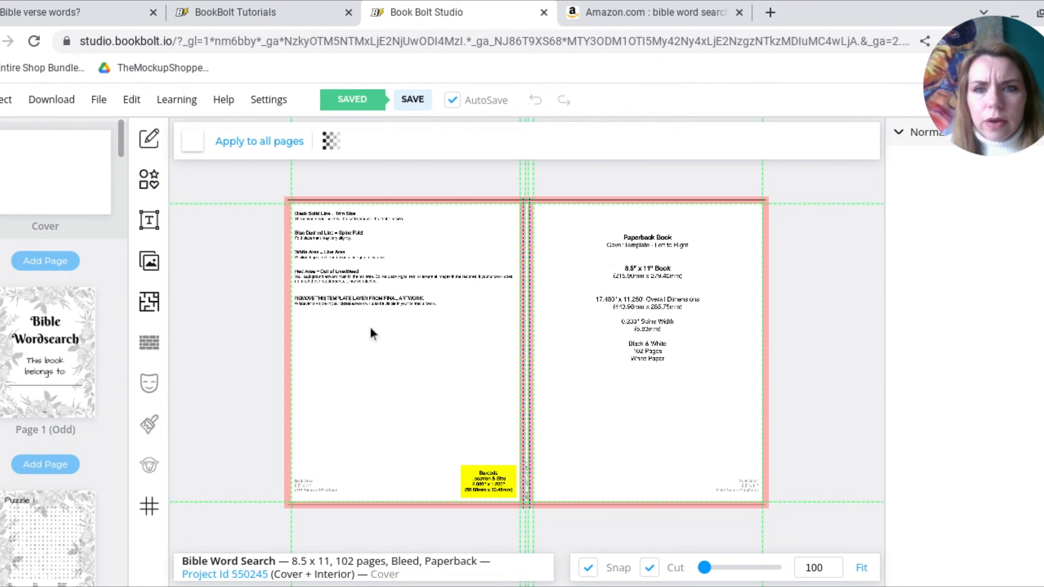
{"action": "left_click", "coordinate": [331, 142]}
{"action": "left_click", "coordinate": [326, 255]}
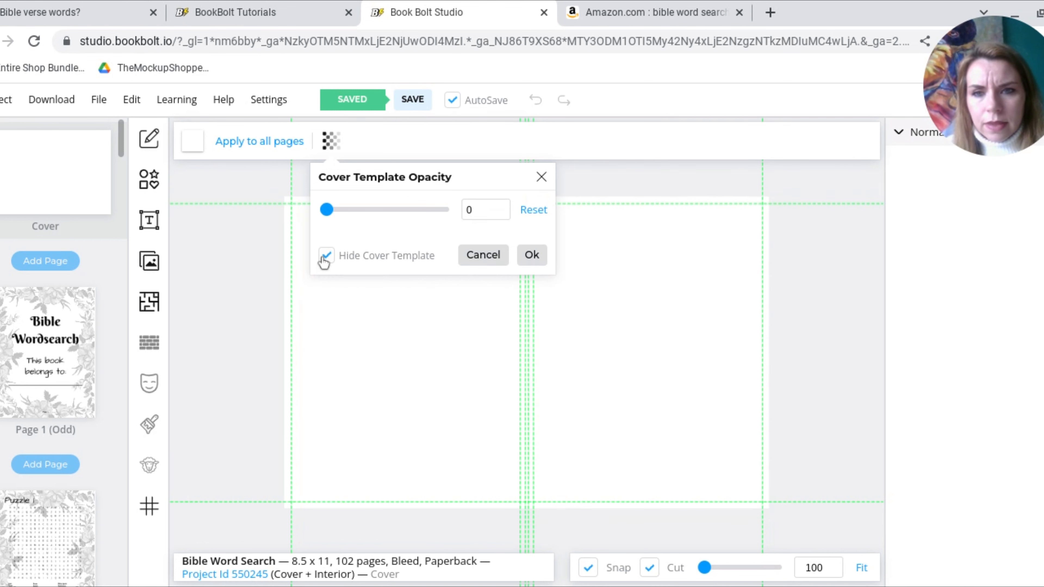
{"action": "left_click", "coordinate": [532, 255]}
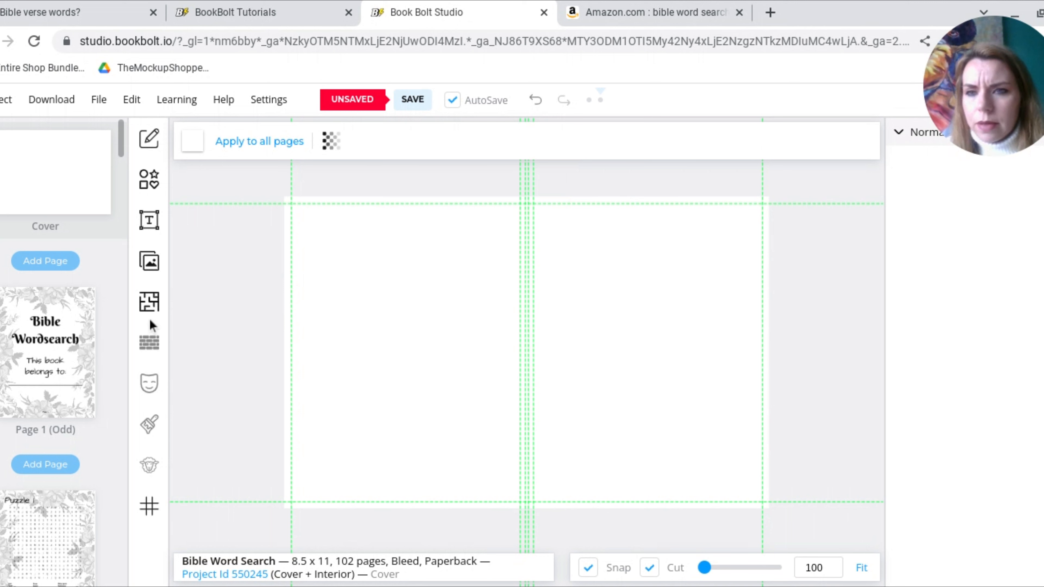
Set the cover's paper color to light pink, hex f4d4d4
{"action": "left_click", "coordinate": [150, 266]}
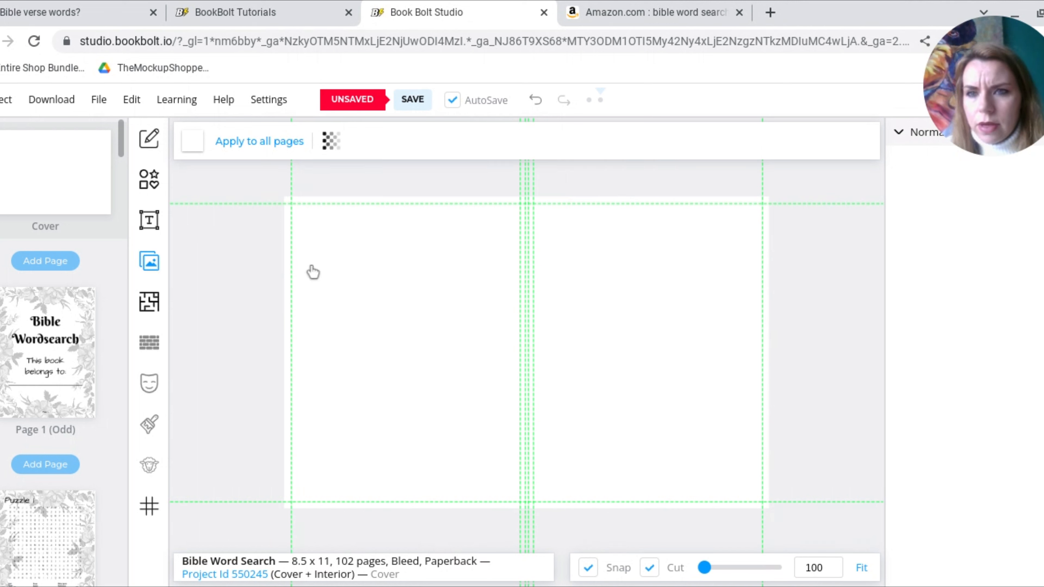
{"action": "left_click", "coordinate": [192, 139]}
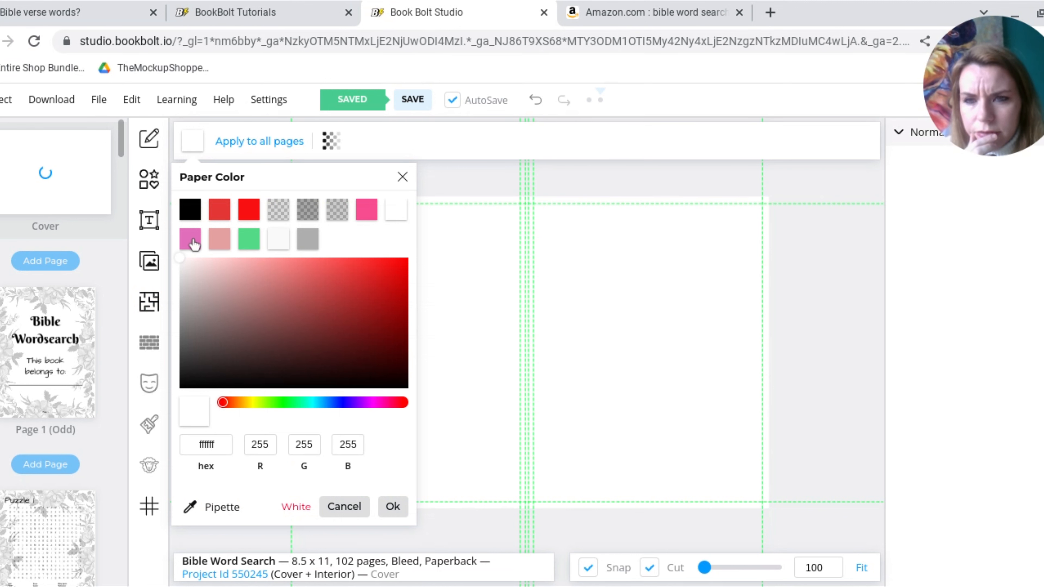
{"action": "left_click", "coordinate": [205, 263]}
{"action": "left_click", "coordinate": [210, 264]}
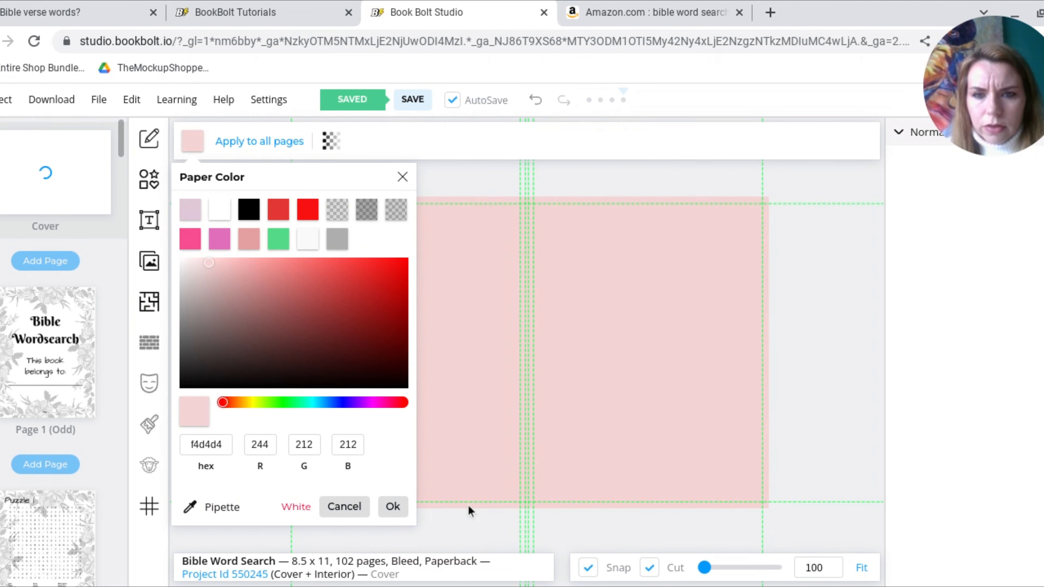
{"action": "left_click", "coordinate": [406, 506]}
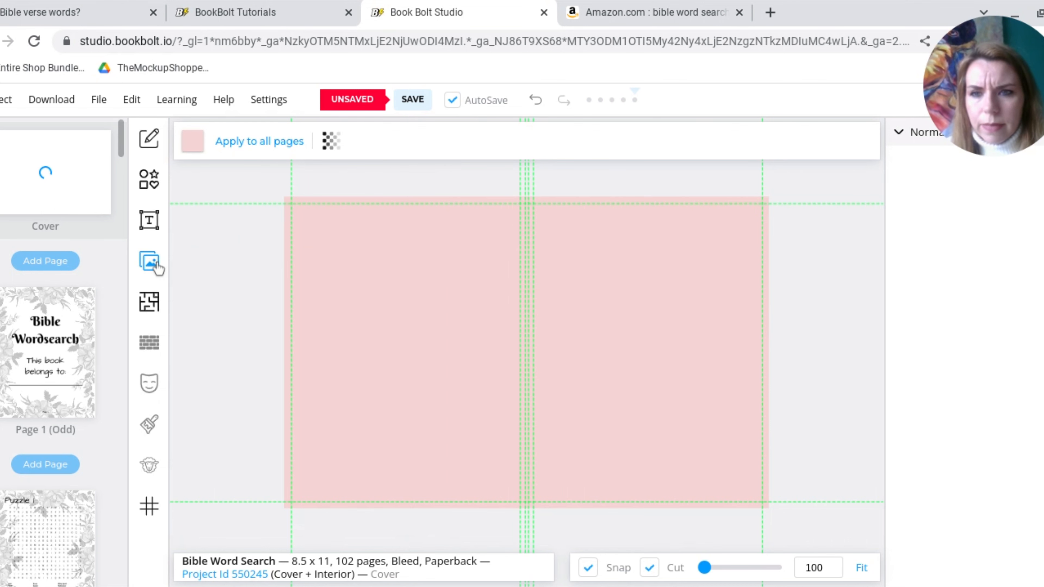
Insert the pink roses border from the Pixabay "flower border" images and enlarge it to fill the front cover
{"action": "left_click", "coordinate": [148, 262]}
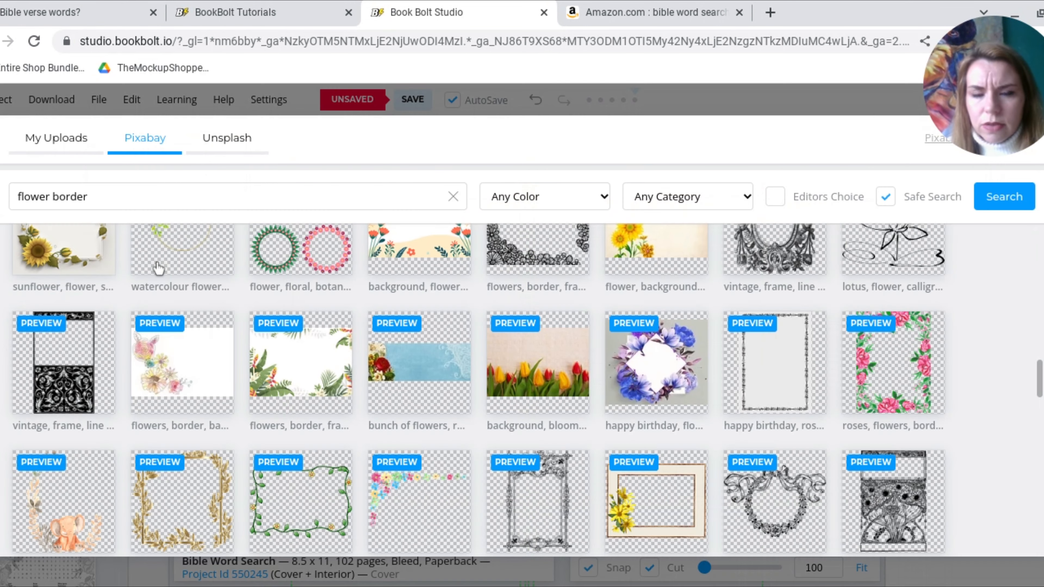
{"action": "left_click", "coordinate": [911, 379]}
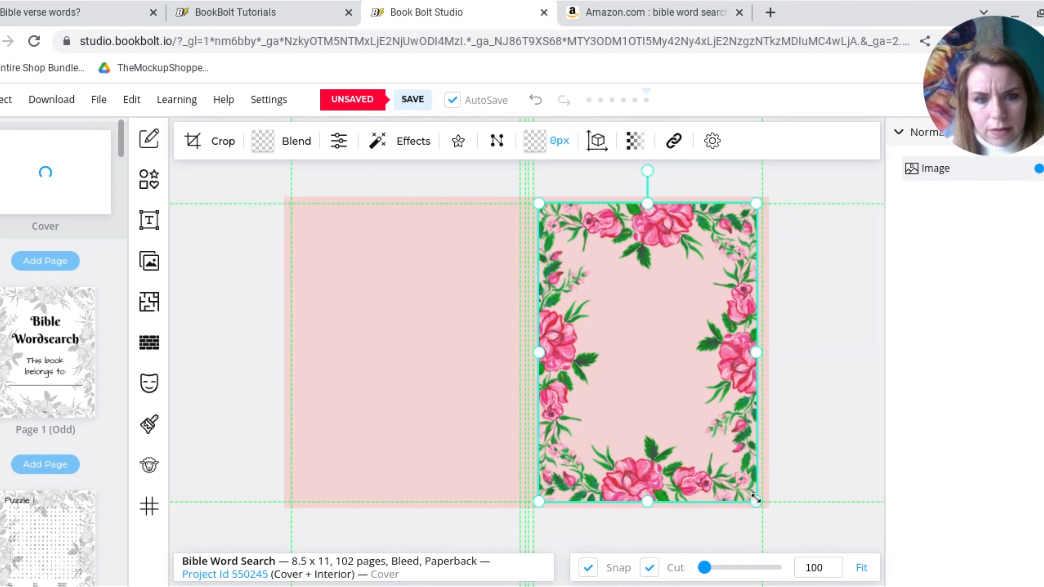
{"action": "left_click_drag", "start_coordinate": [755, 499], "coordinate": [773, 510]}
{"action": "left_click_drag", "start_coordinate": [539, 518], "coordinate": [523, 540]}
{"action": "mouse_move", "coordinate": [670, 350]}
{"action": "left_mouse_down"}
{"action": "mouse_move", "coordinate": [673, 334]}
{"action": "mouse_move", "coordinate": [675, 350]}
{"action": "left_mouse_up"}
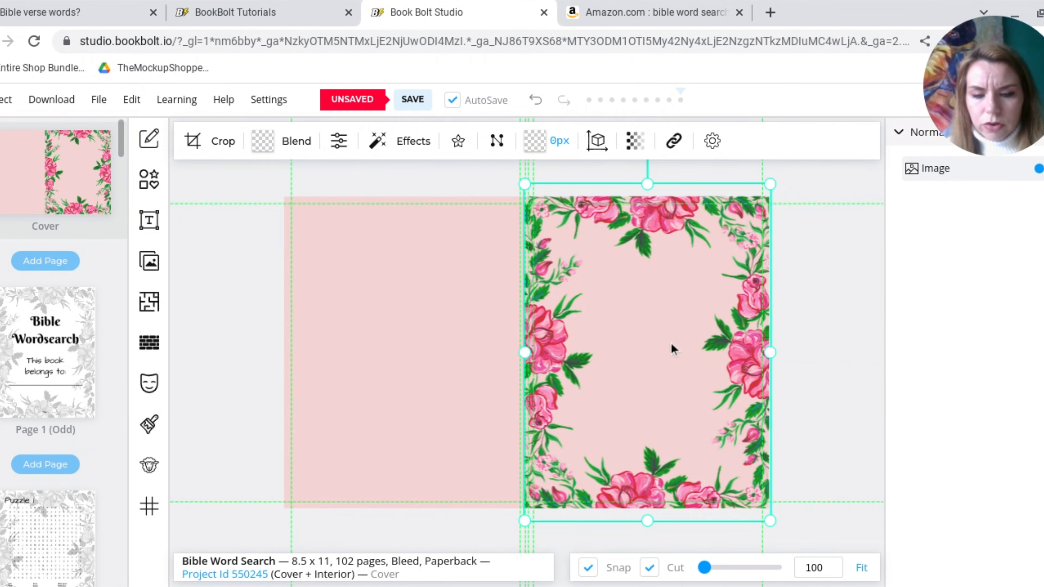